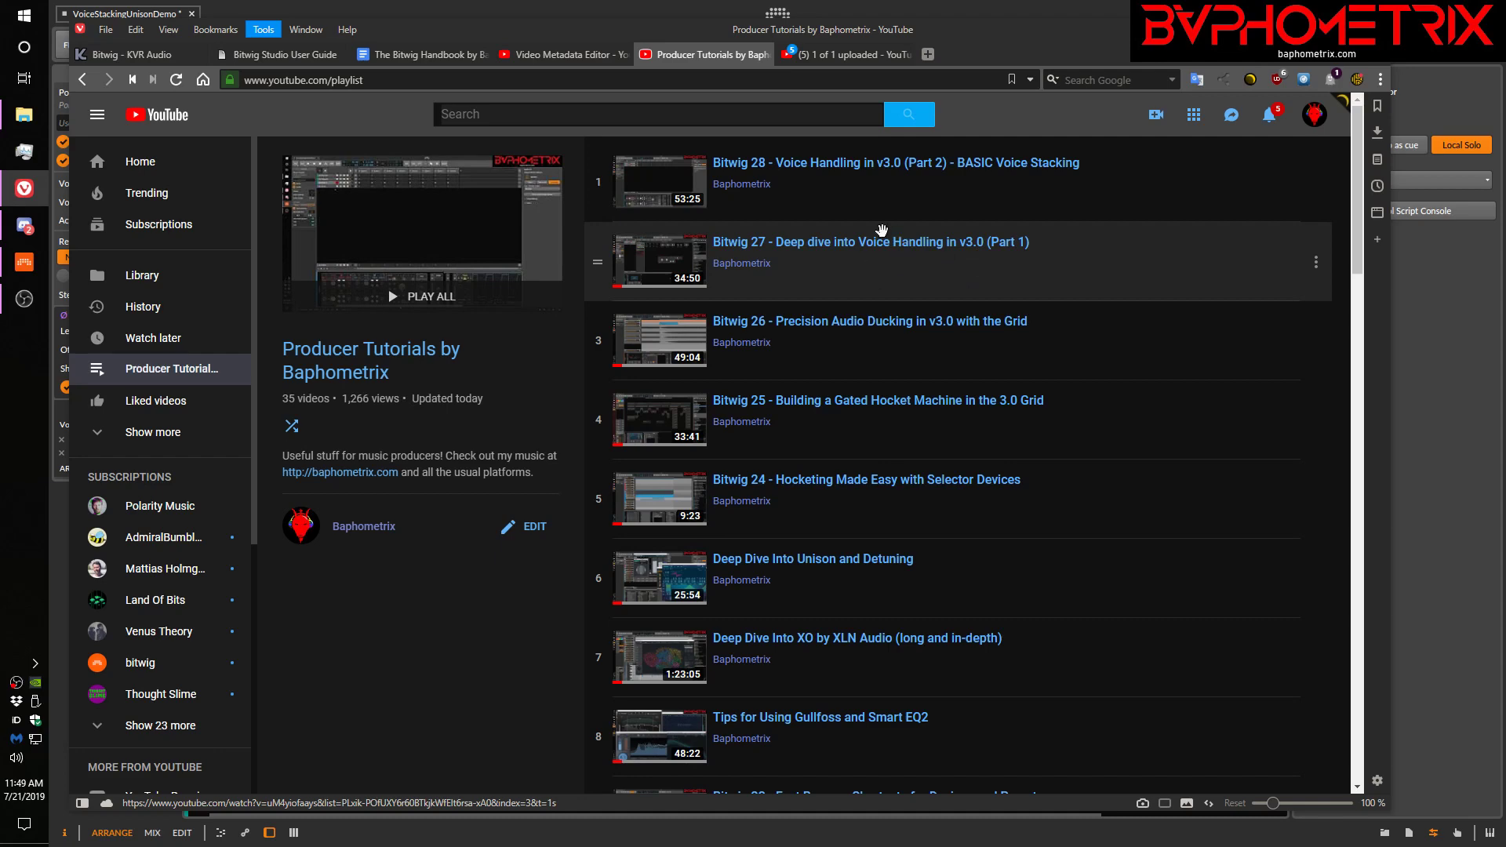
# Switch to the browser to view the Producer Tutorials playlist and return to Bitwig Studio
pyautogui.hotkey('alt', 'Tab')
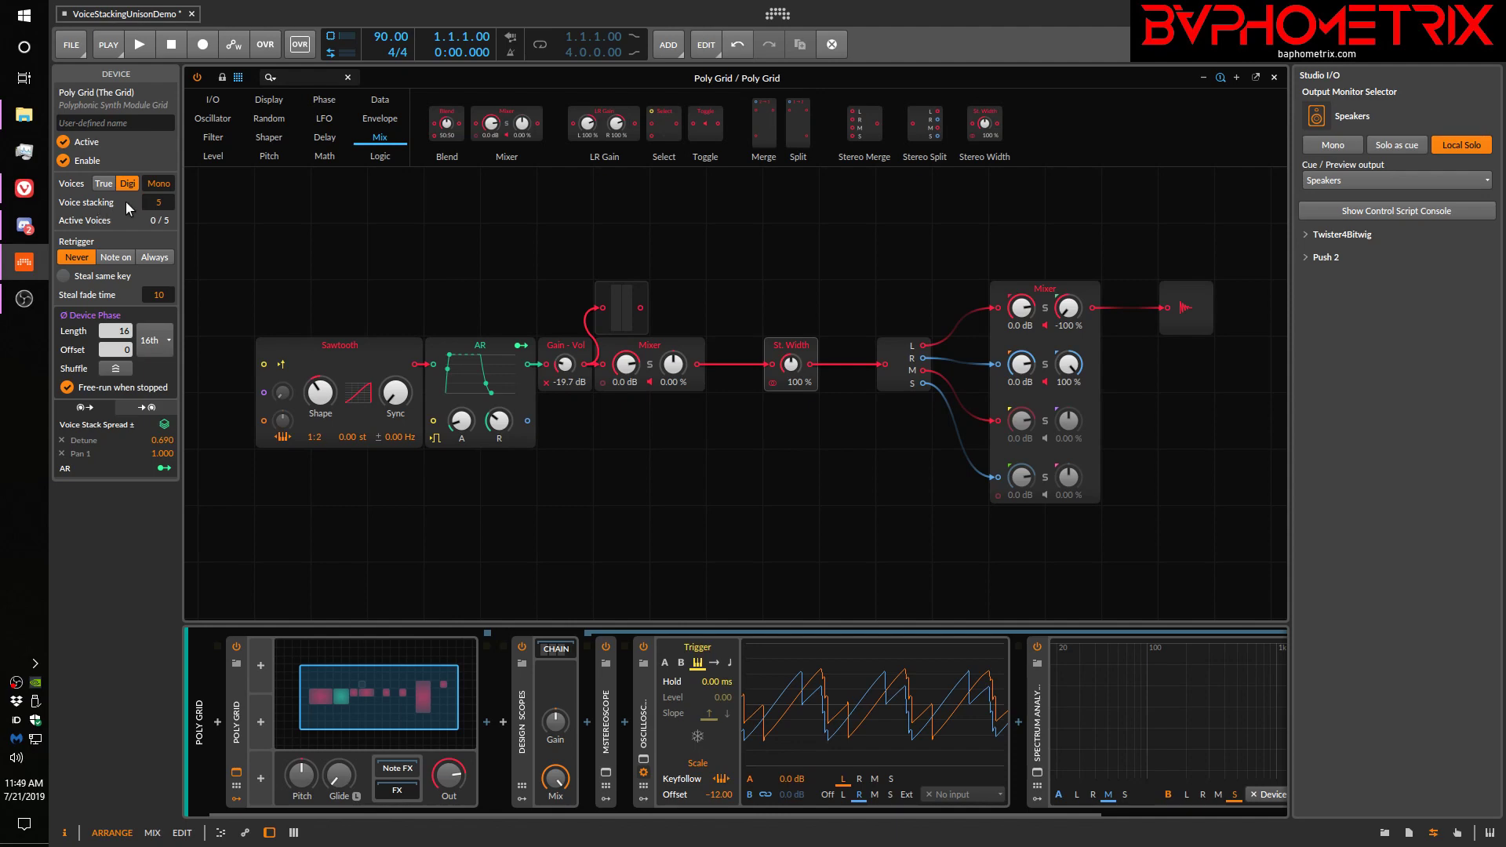
pyautogui.click(24, 188)
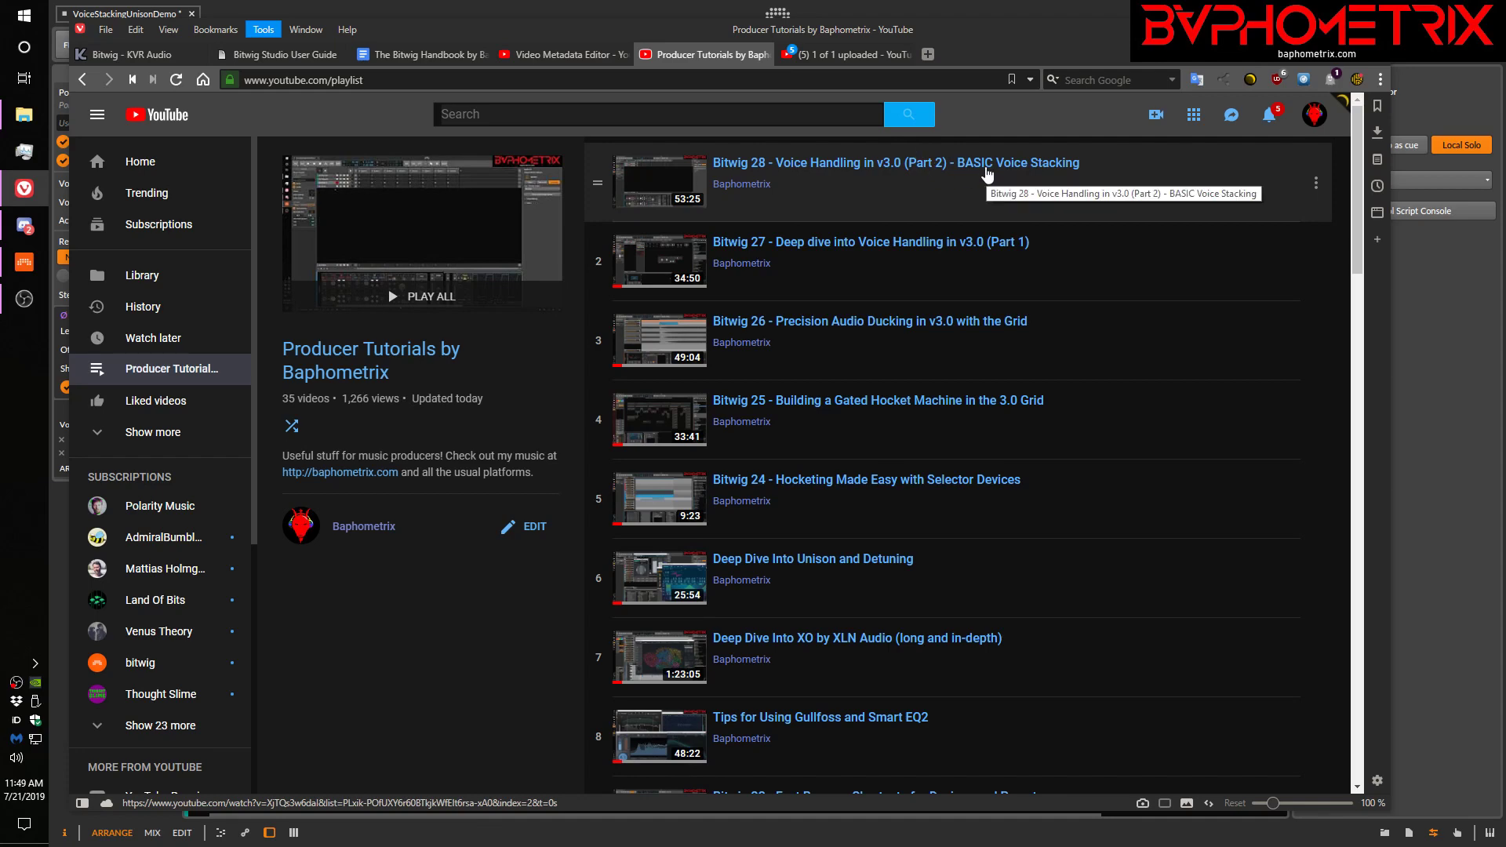
pyautogui.click(681, 12)
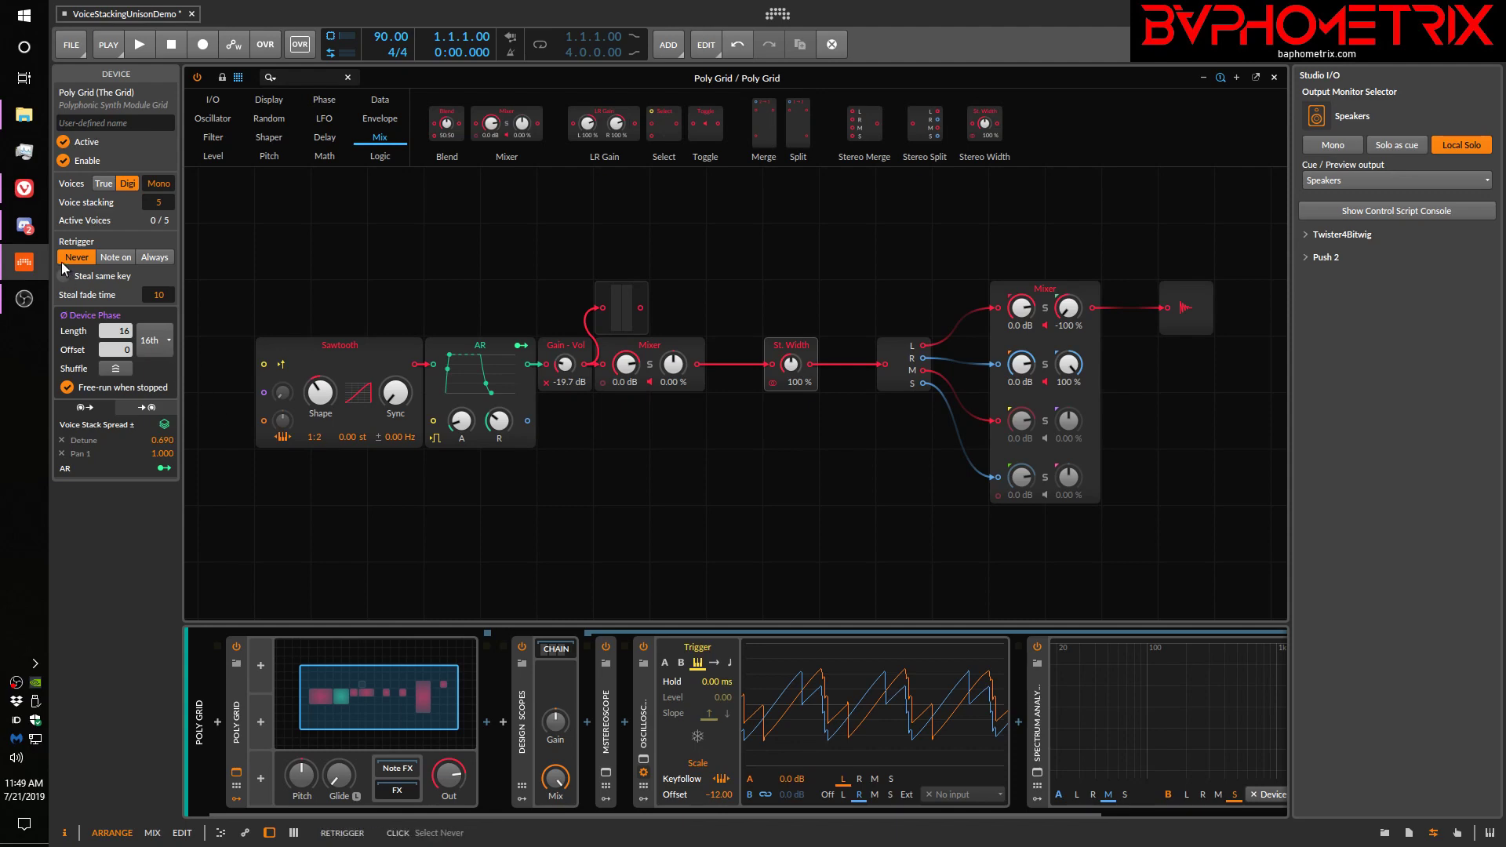
# Close the Poly Grid editor and open the Serum plugin window from the Serum track
pyautogui.click(237, 773)
pyautogui.click(273, 169)
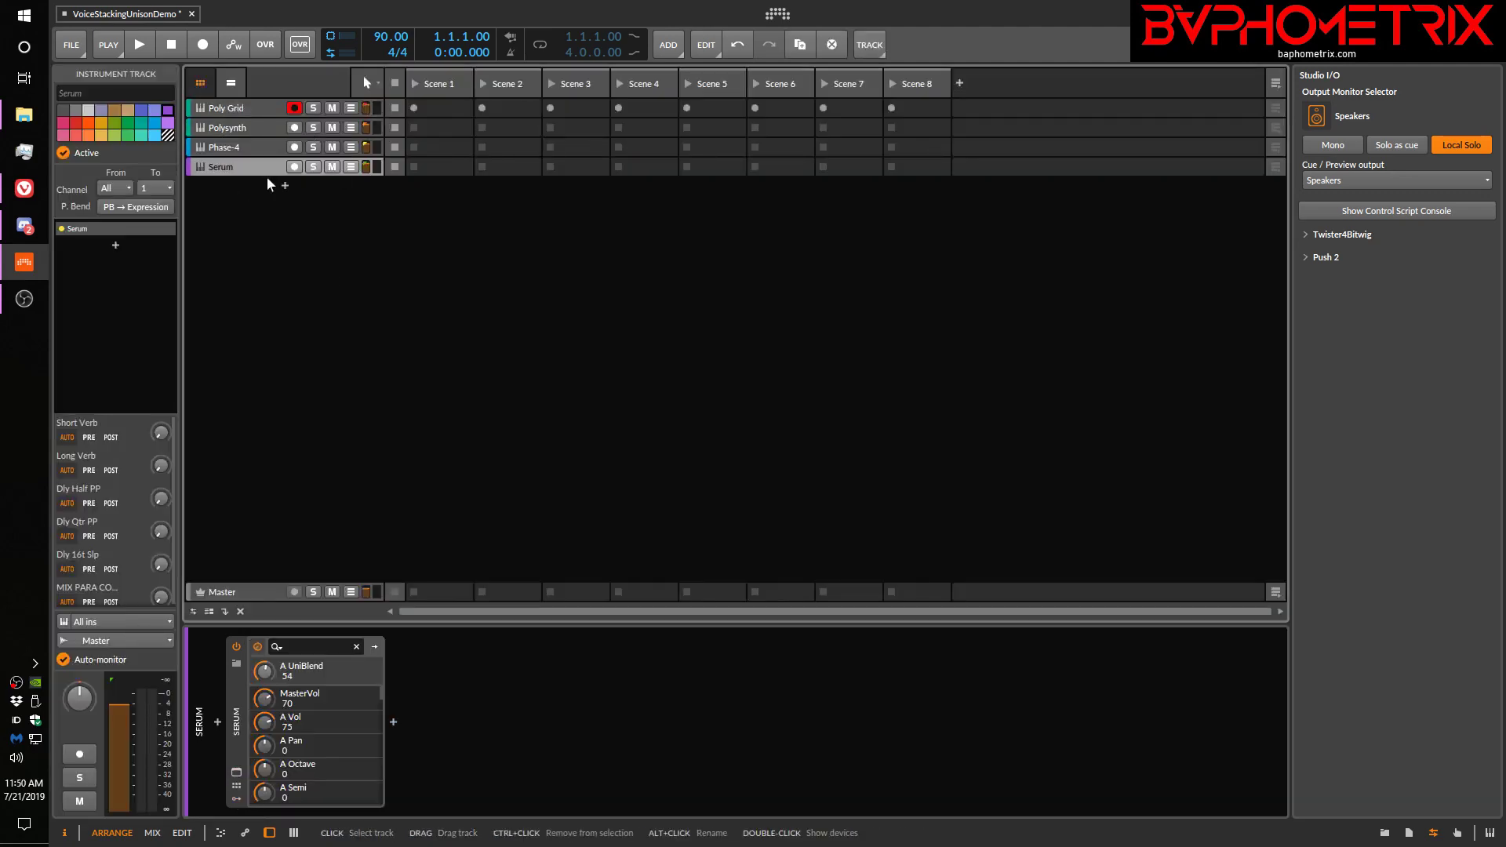
pyautogui.click(236, 773)
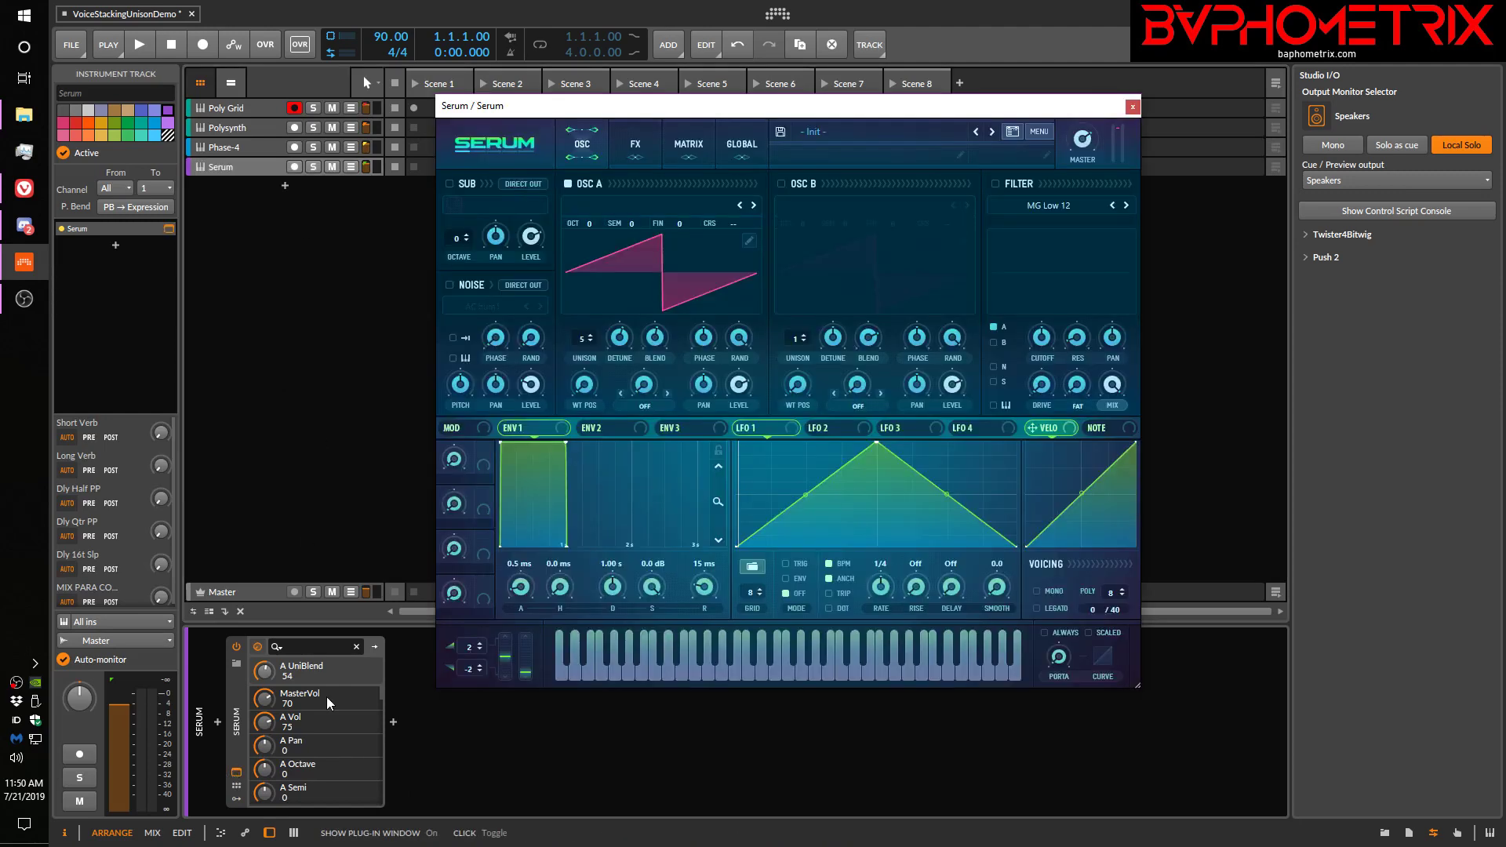
# Lower the unison detune of Serum's oscillator A to 0.25
pyautogui.click(620, 337)
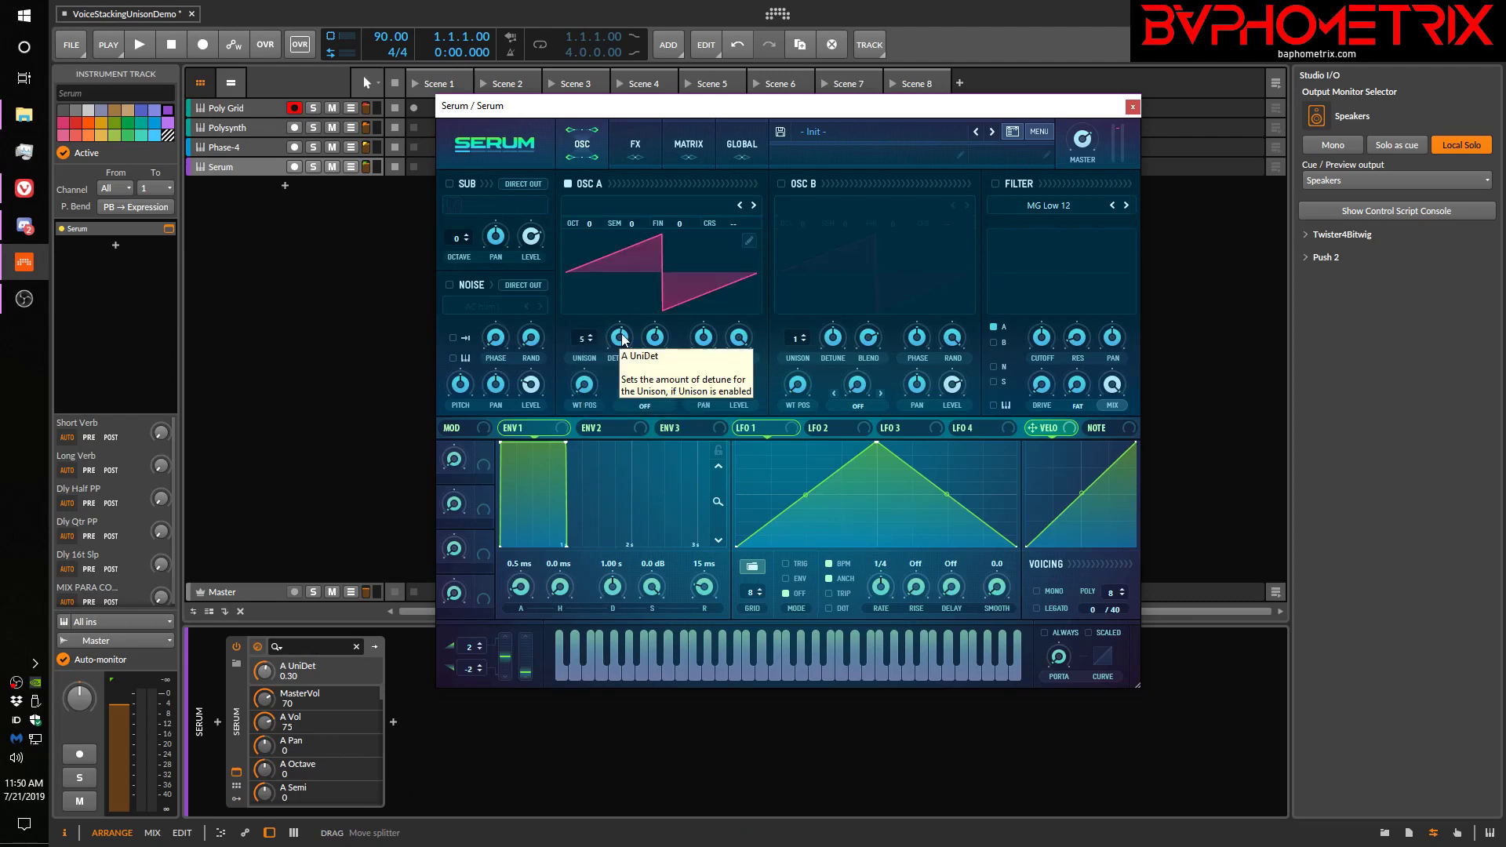
pyautogui.scroll(-8, 620, 337)
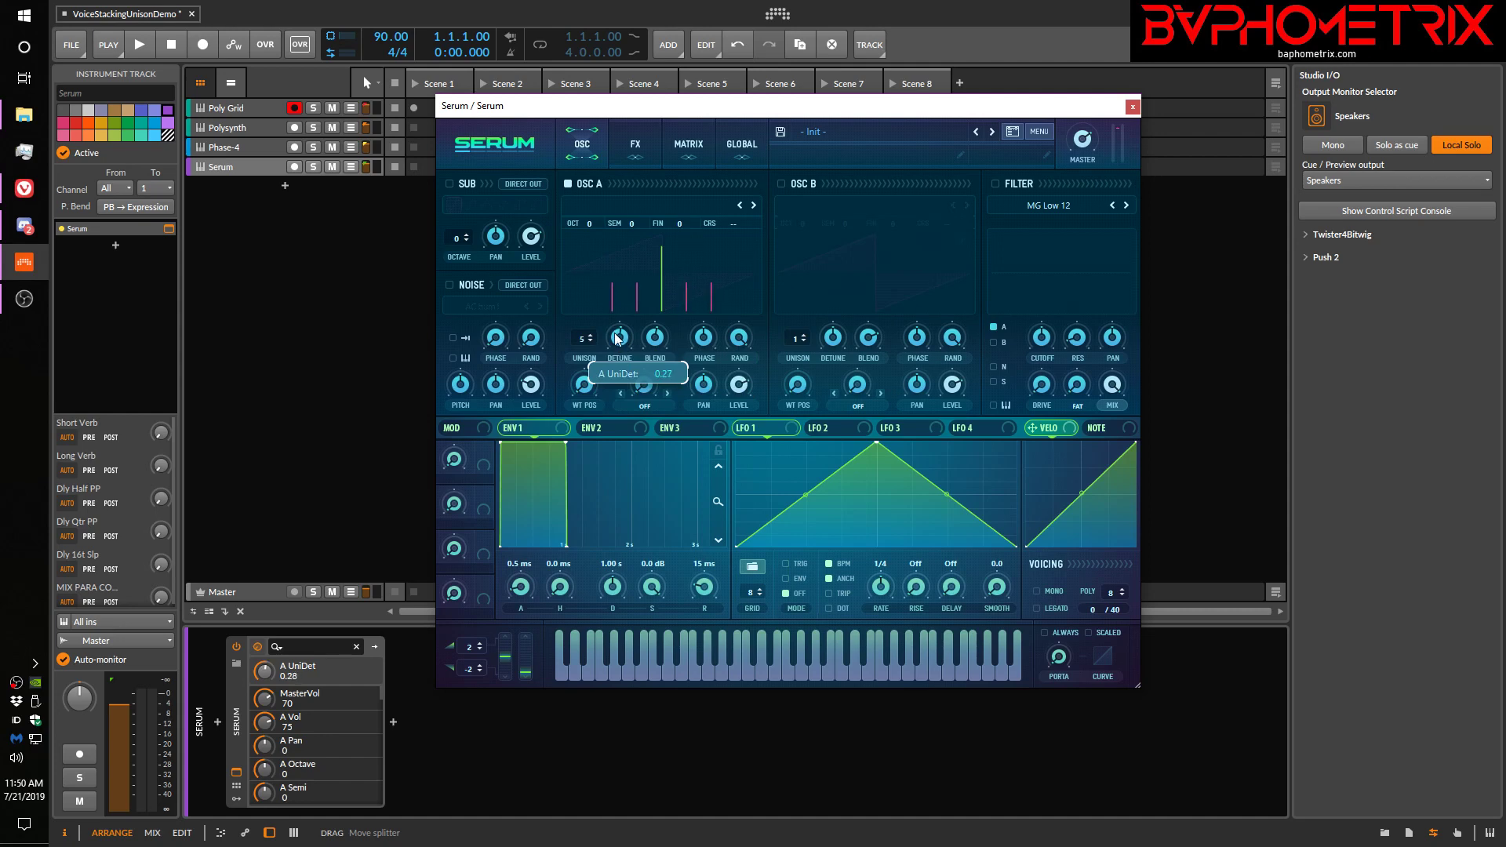
pyautogui.scroll(3, 617, 339)
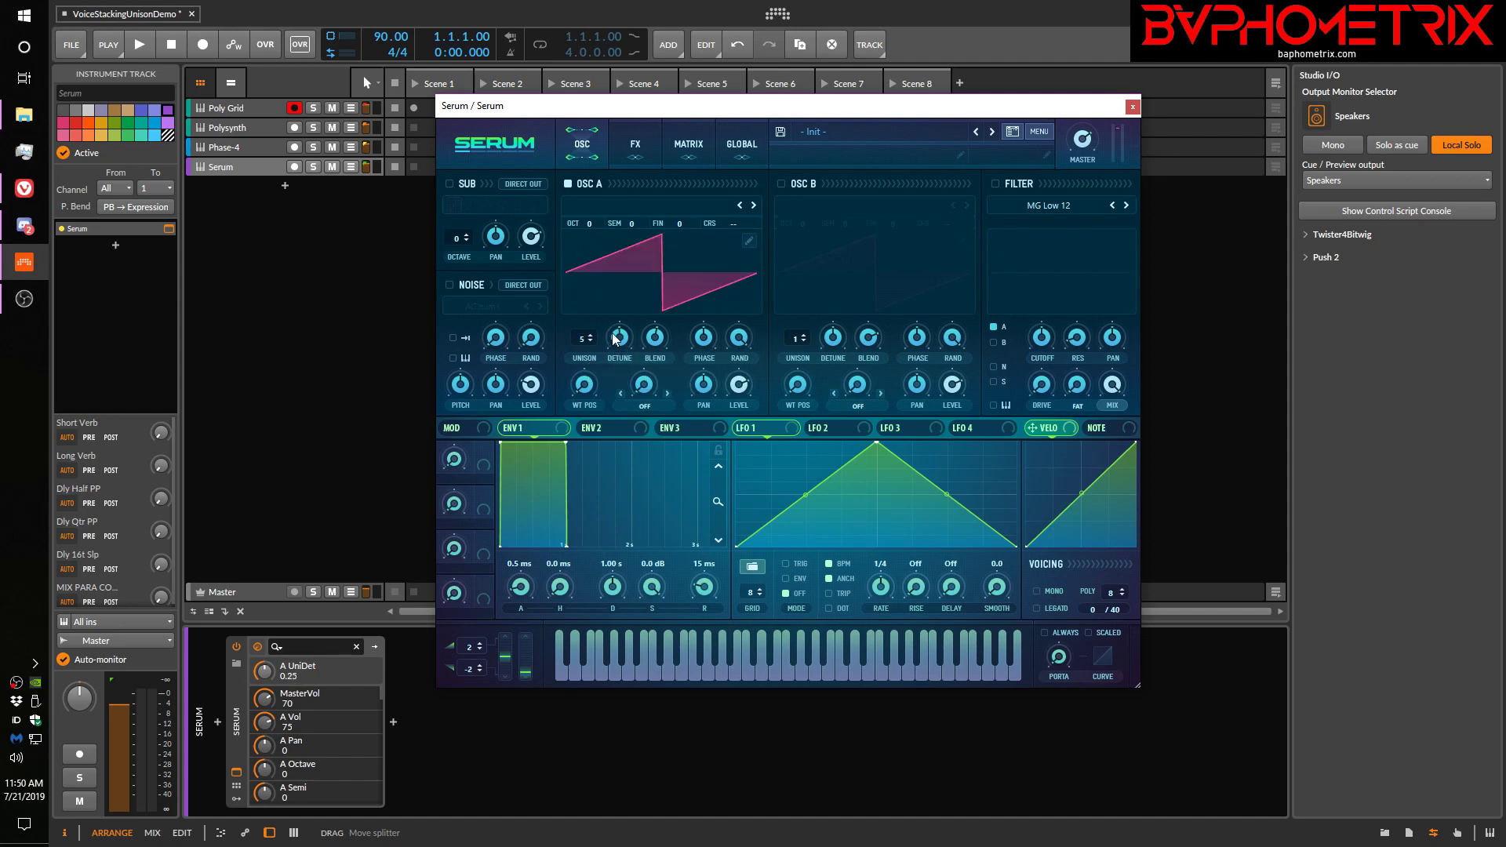
# Set oscillator A's unison mode to Exp in Serum's global settings
pyautogui.click(742, 145)
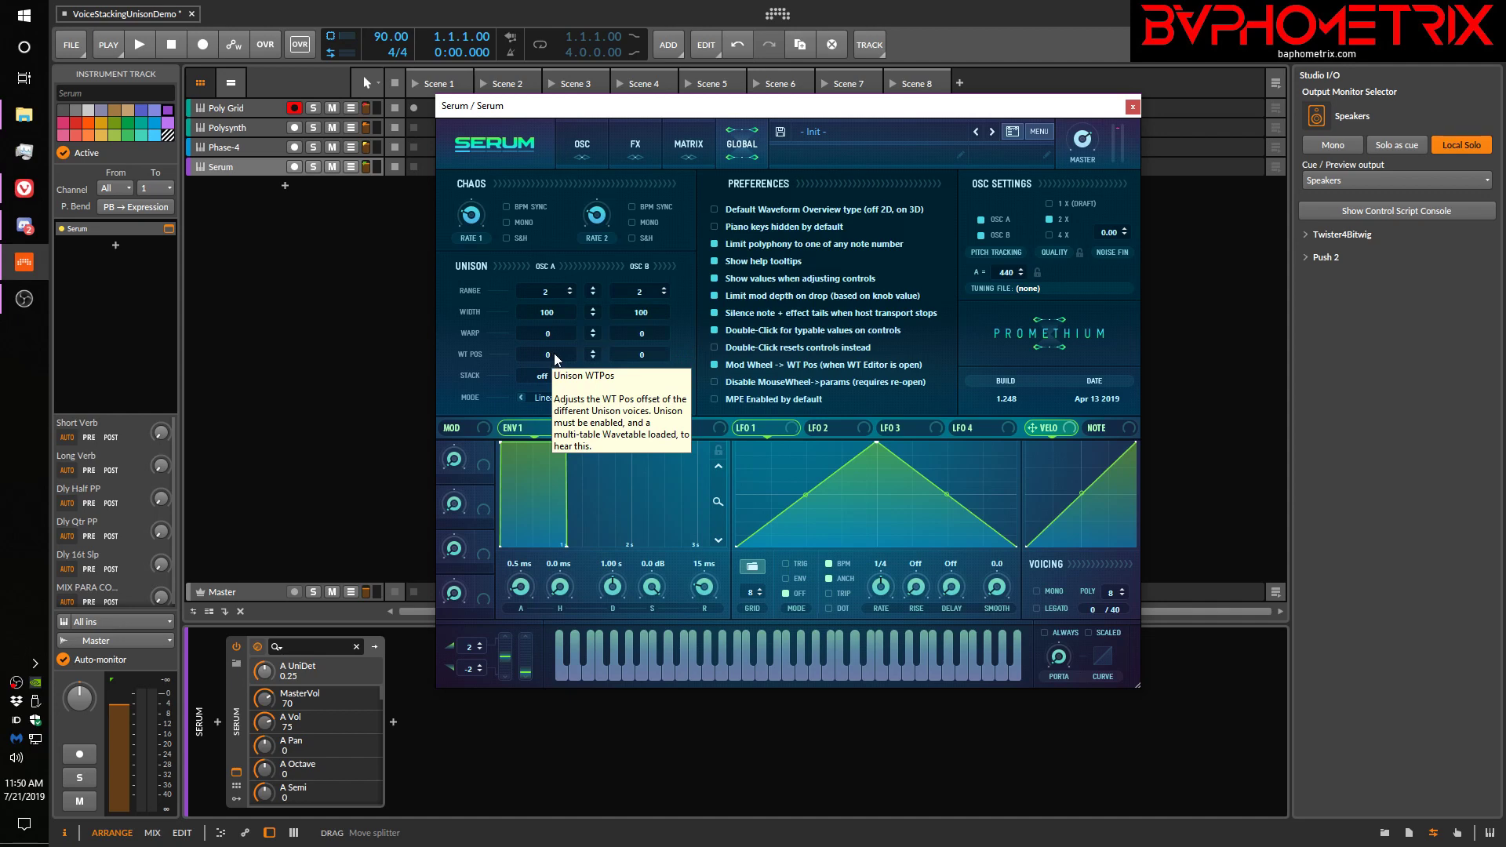
pyautogui.click(557, 400)
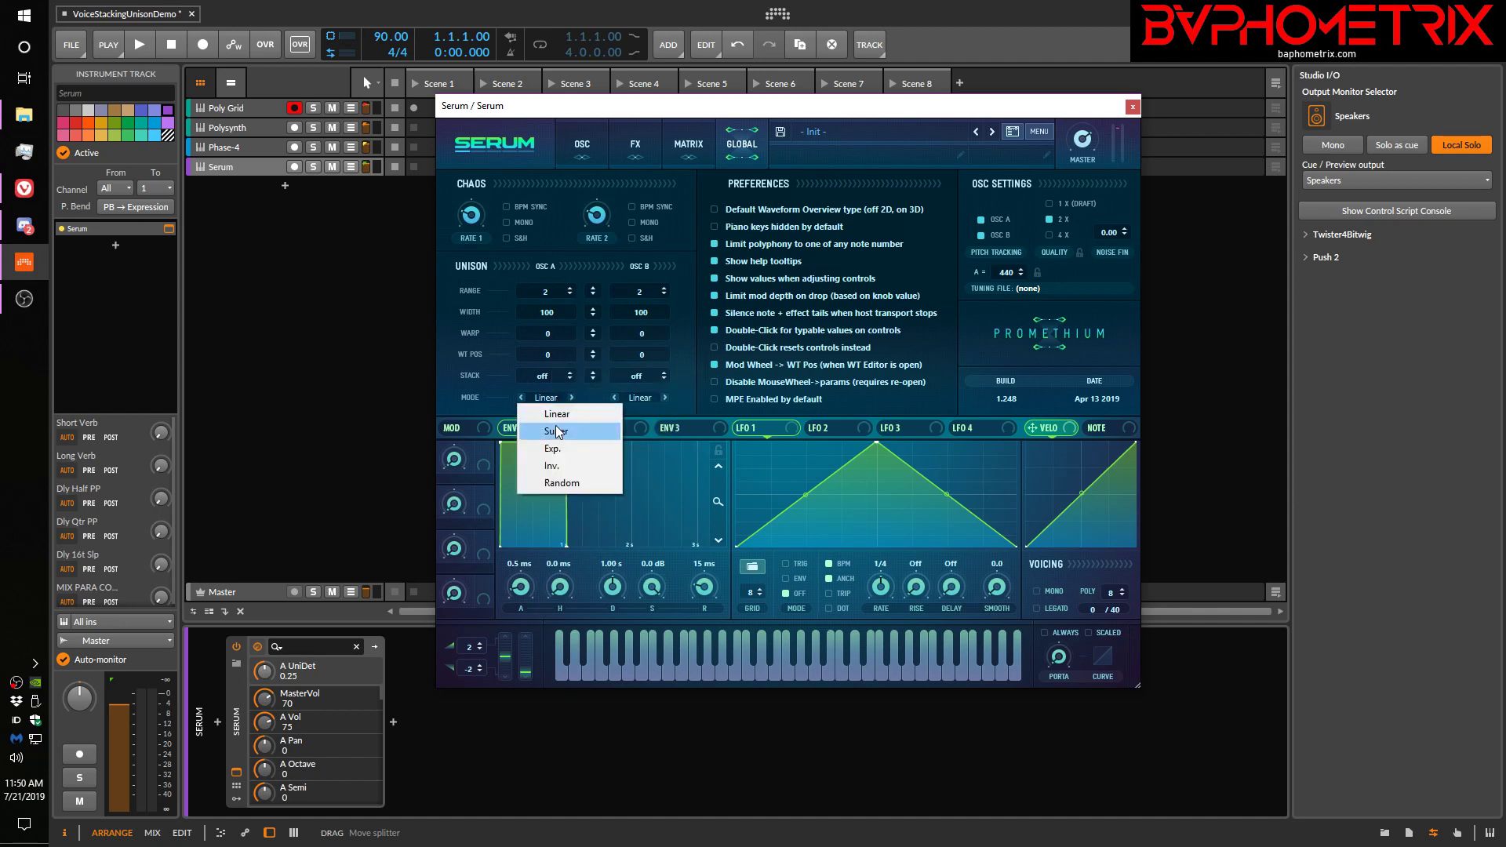
pyautogui.click(557, 448)
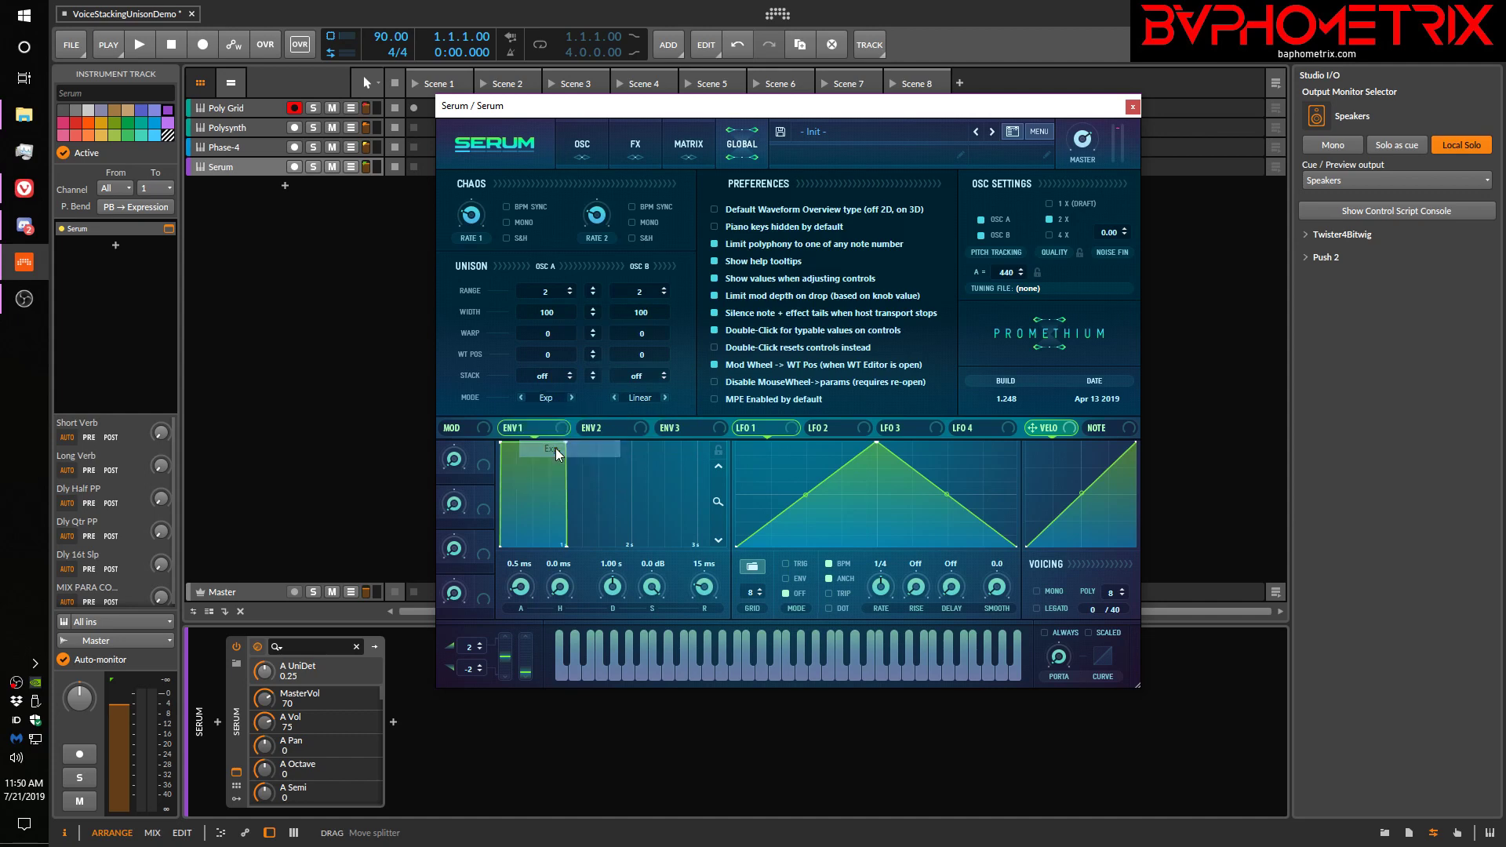
# Set oscillator A's unison detune to about 0.26 and return its unison mode to Linear
pyautogui.click(585, 145)
pyautogui.moveTo(620, 339); pyautogui.dragTo(627, 342)
pyautogui.click(742, 144)
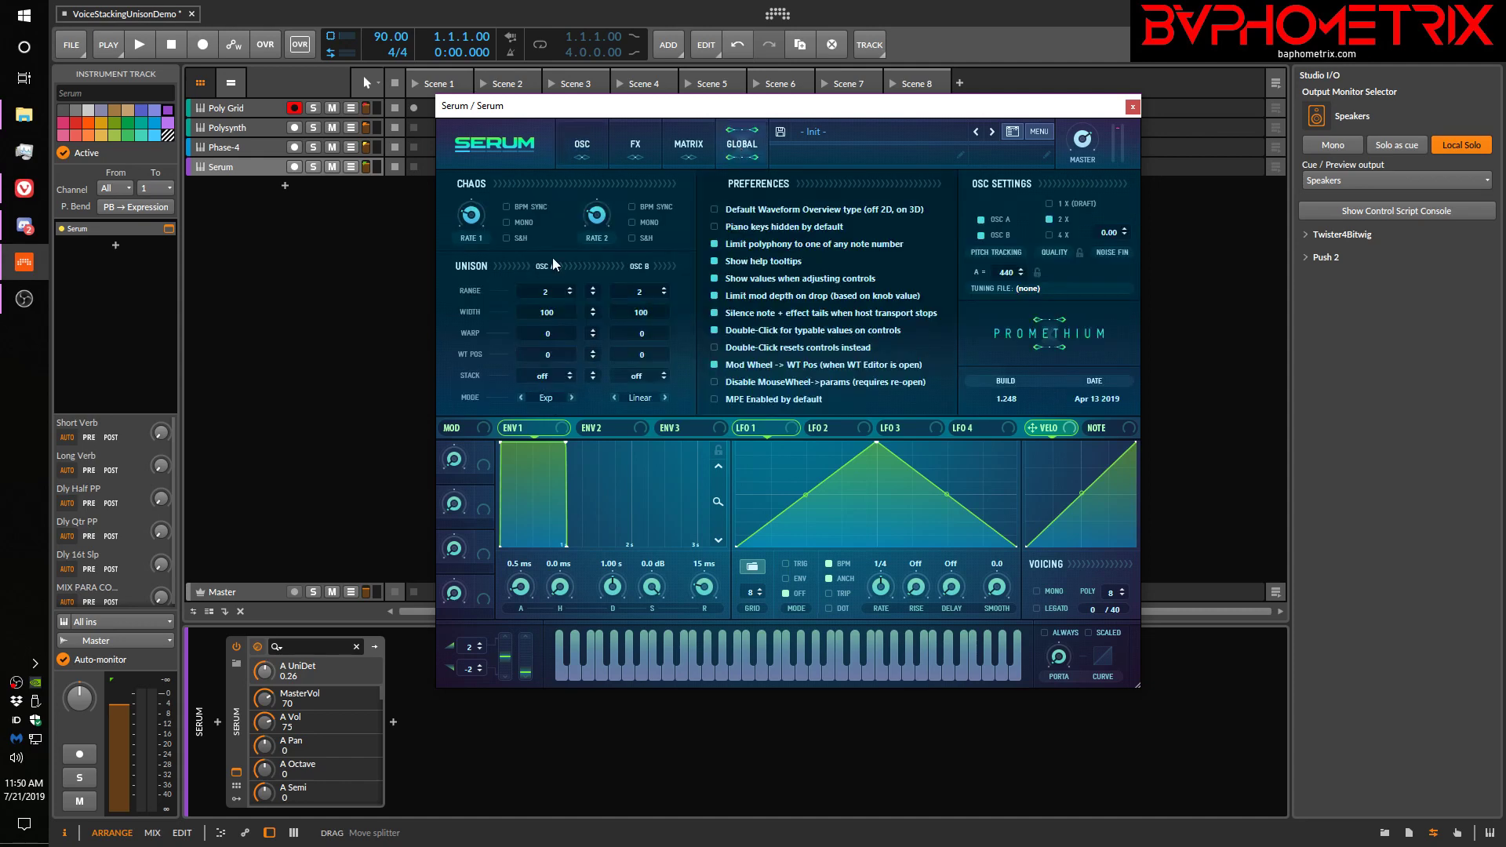
pyautogui.click(546, 399)
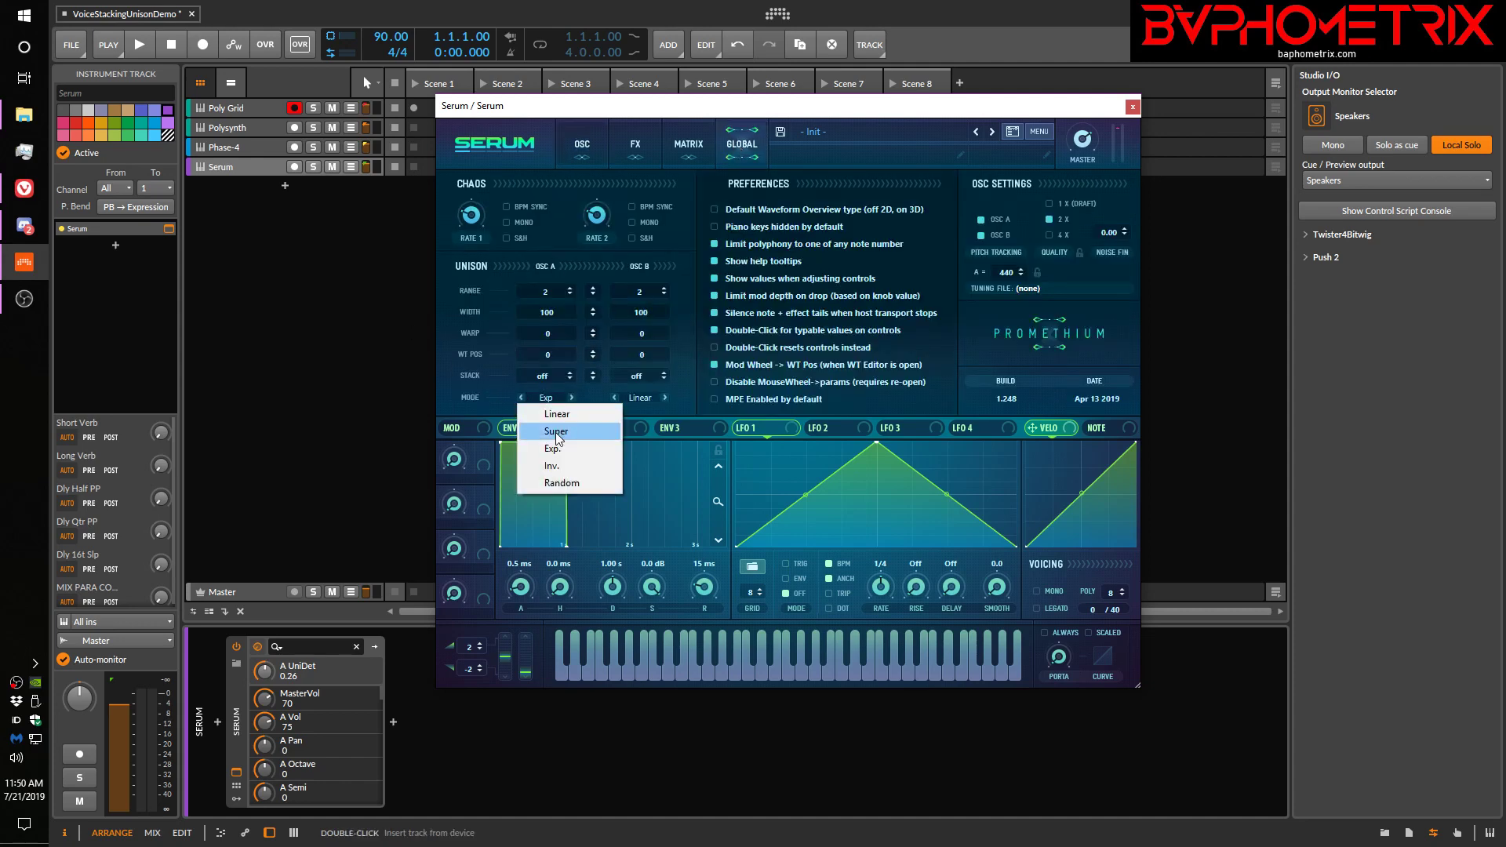
pyautogui.click(553, 416)
# Set the unison blend of Serum's oscillator A to 75
pyautogui.click(586, 144)
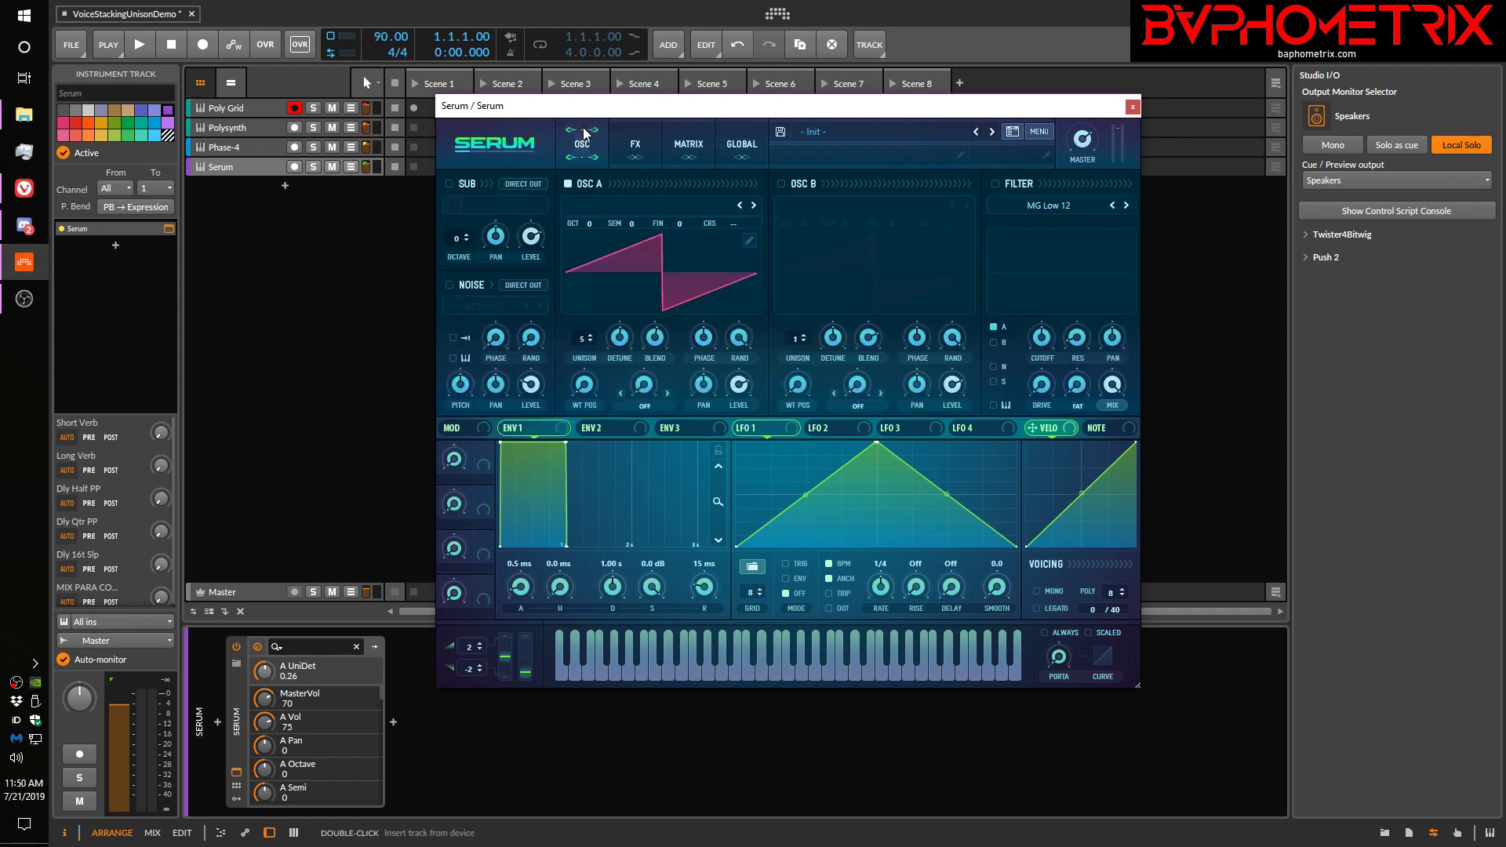
pyautogui.moveTo(619, 335); pyautogui.dragTo(660, 316)
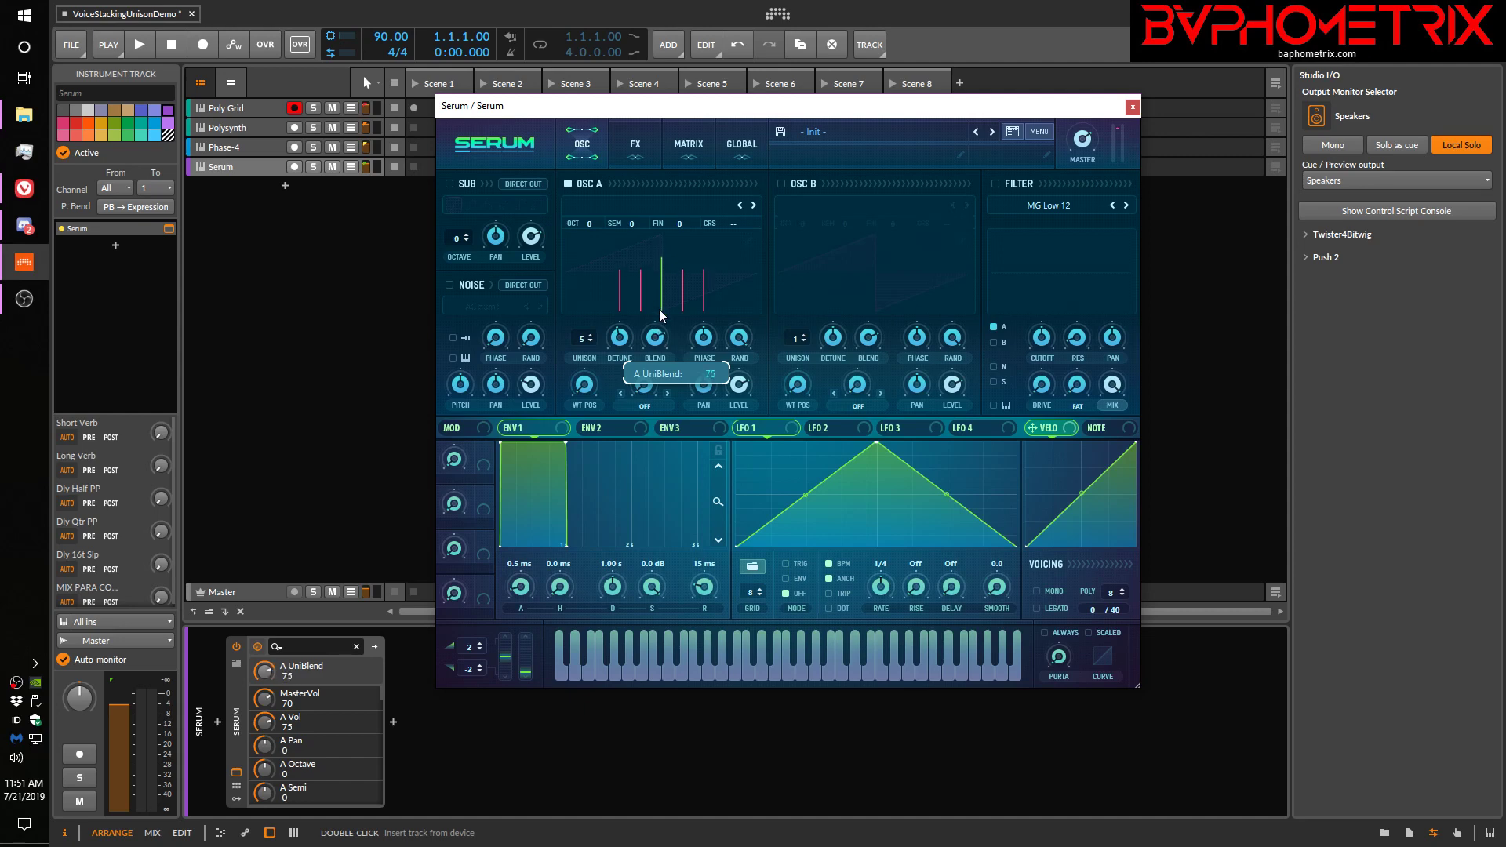
pyautogui.moveTo(660, 316); pyautogui.dragTo(660, 316)
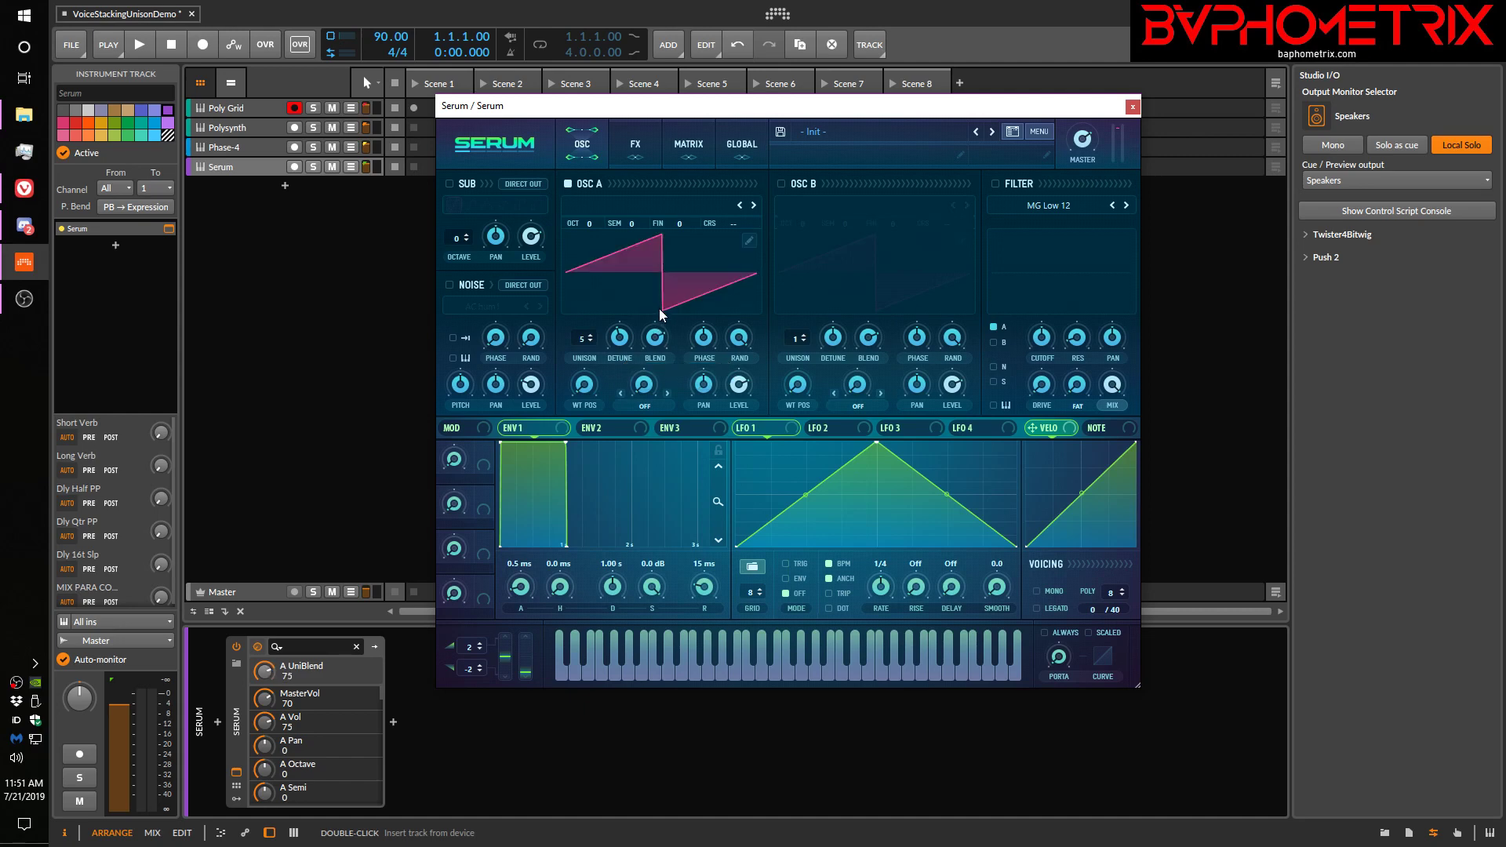
# Check Serum's global unison settings, close the plugin window, and open the Poly Grid editor on its track
pyautogui.click(742, 144)
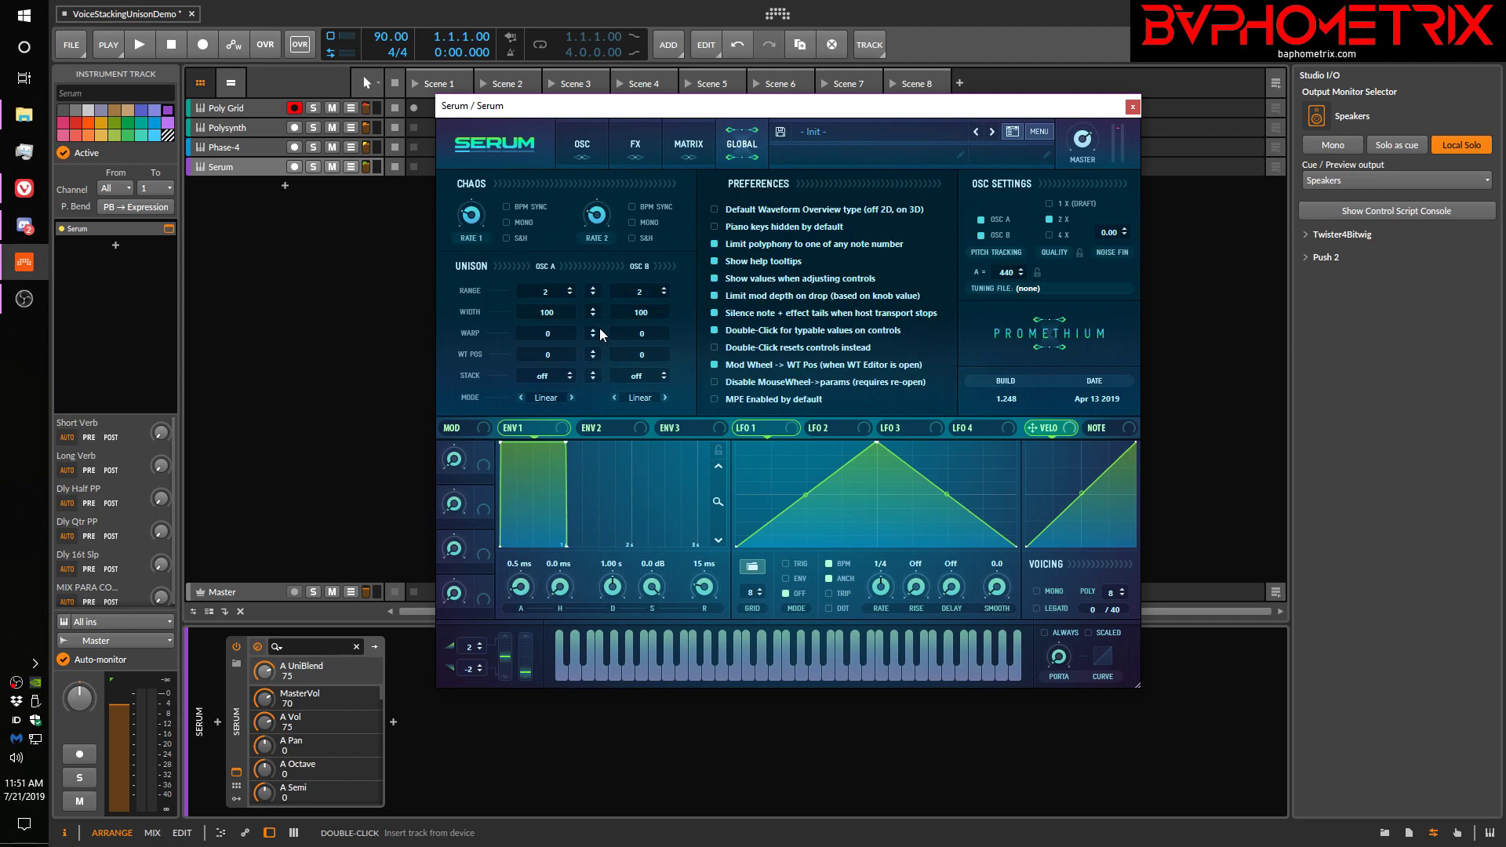
pyautogui.click(1133, 107)
pyautogui.click(252, 109)
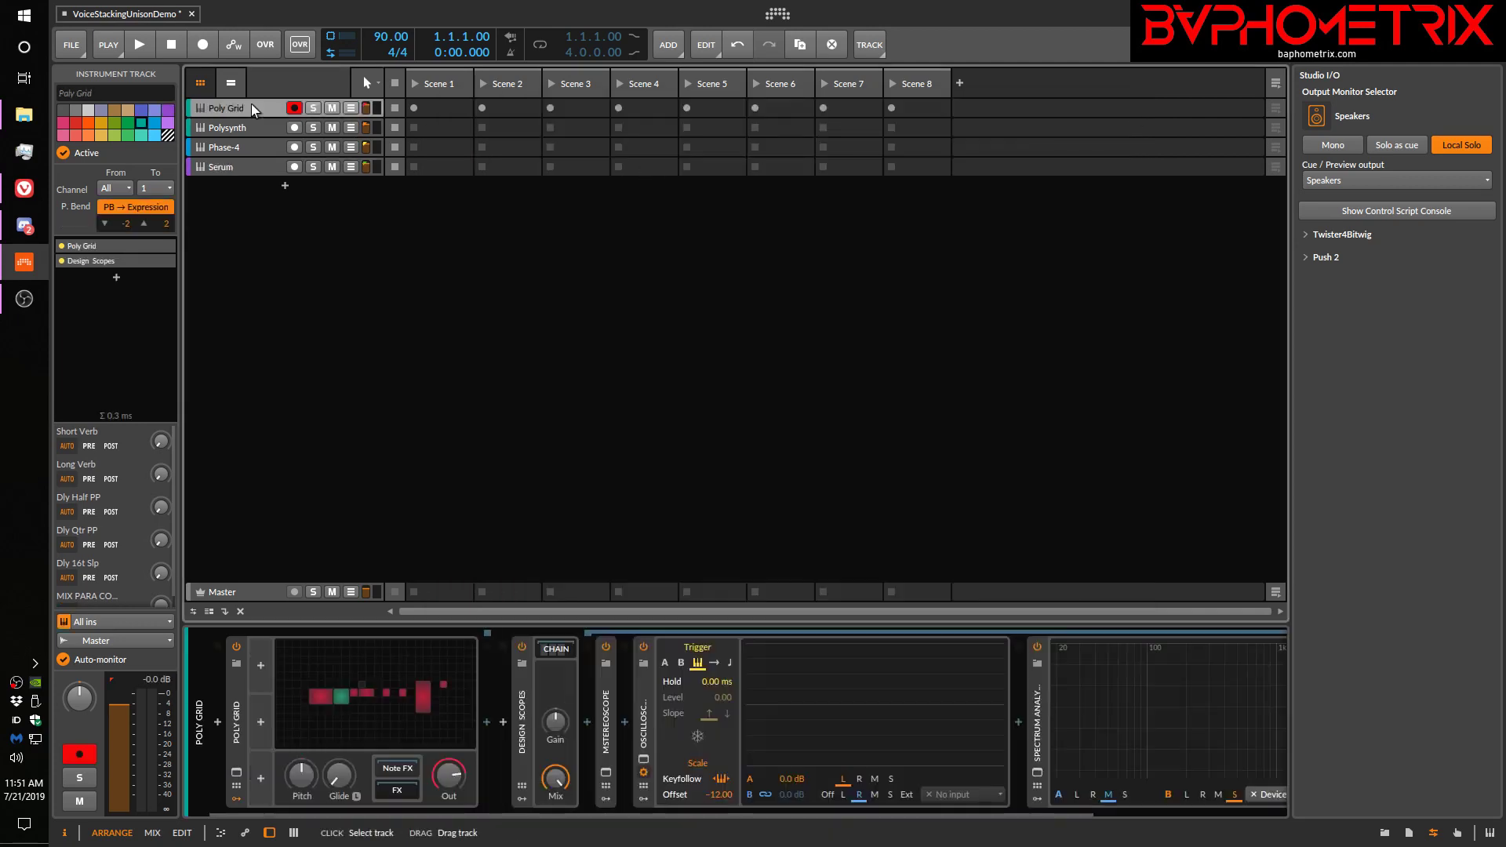
pyautogui.click(237, 770)
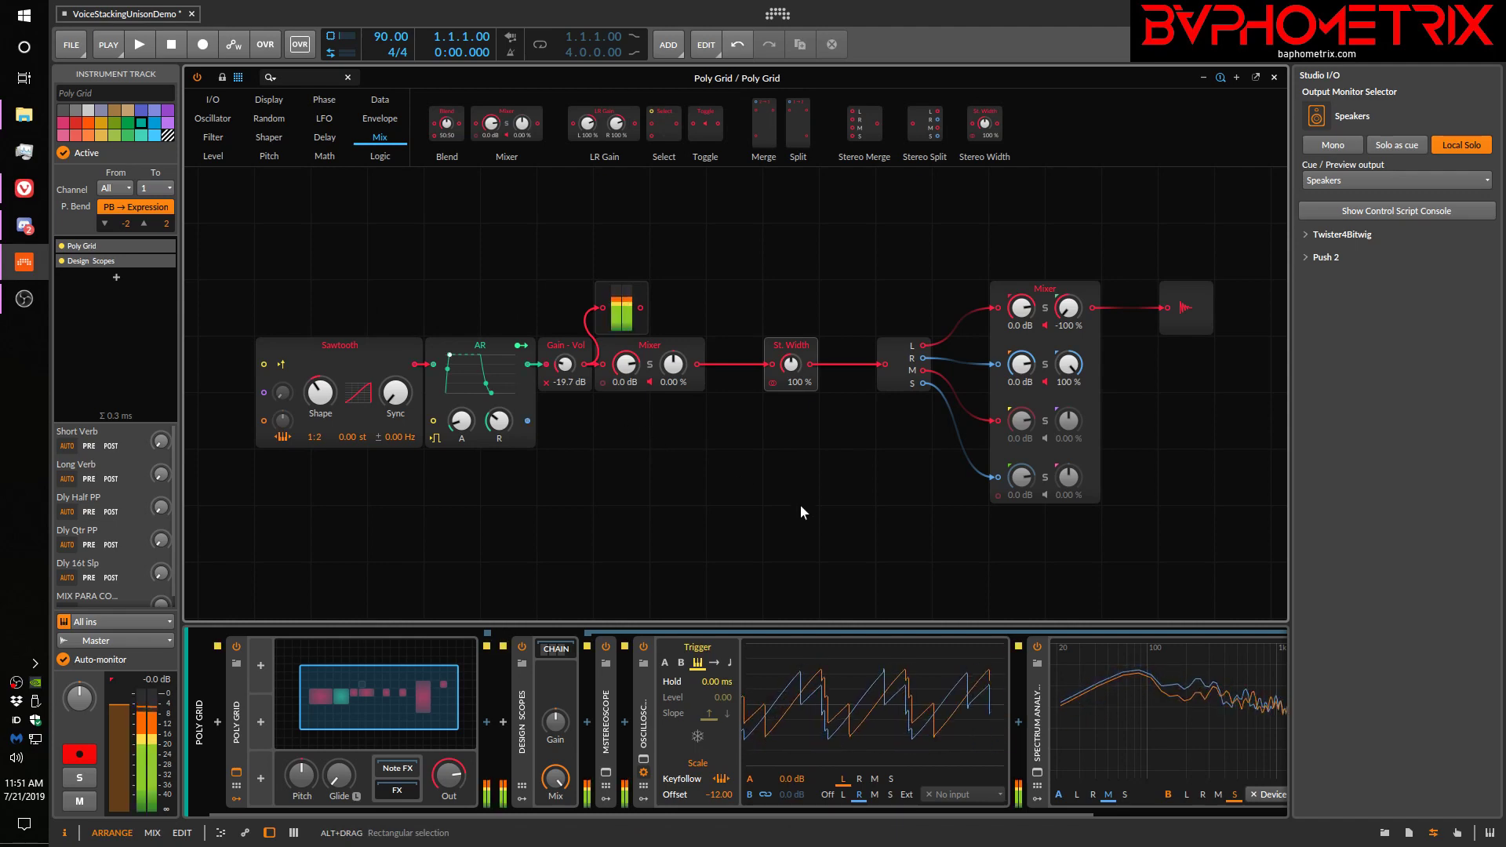
# Add a Voice Stack modulator to the first modulator slot of the Poly Grid device
pyautogui.hscroll(3, 918, 813)
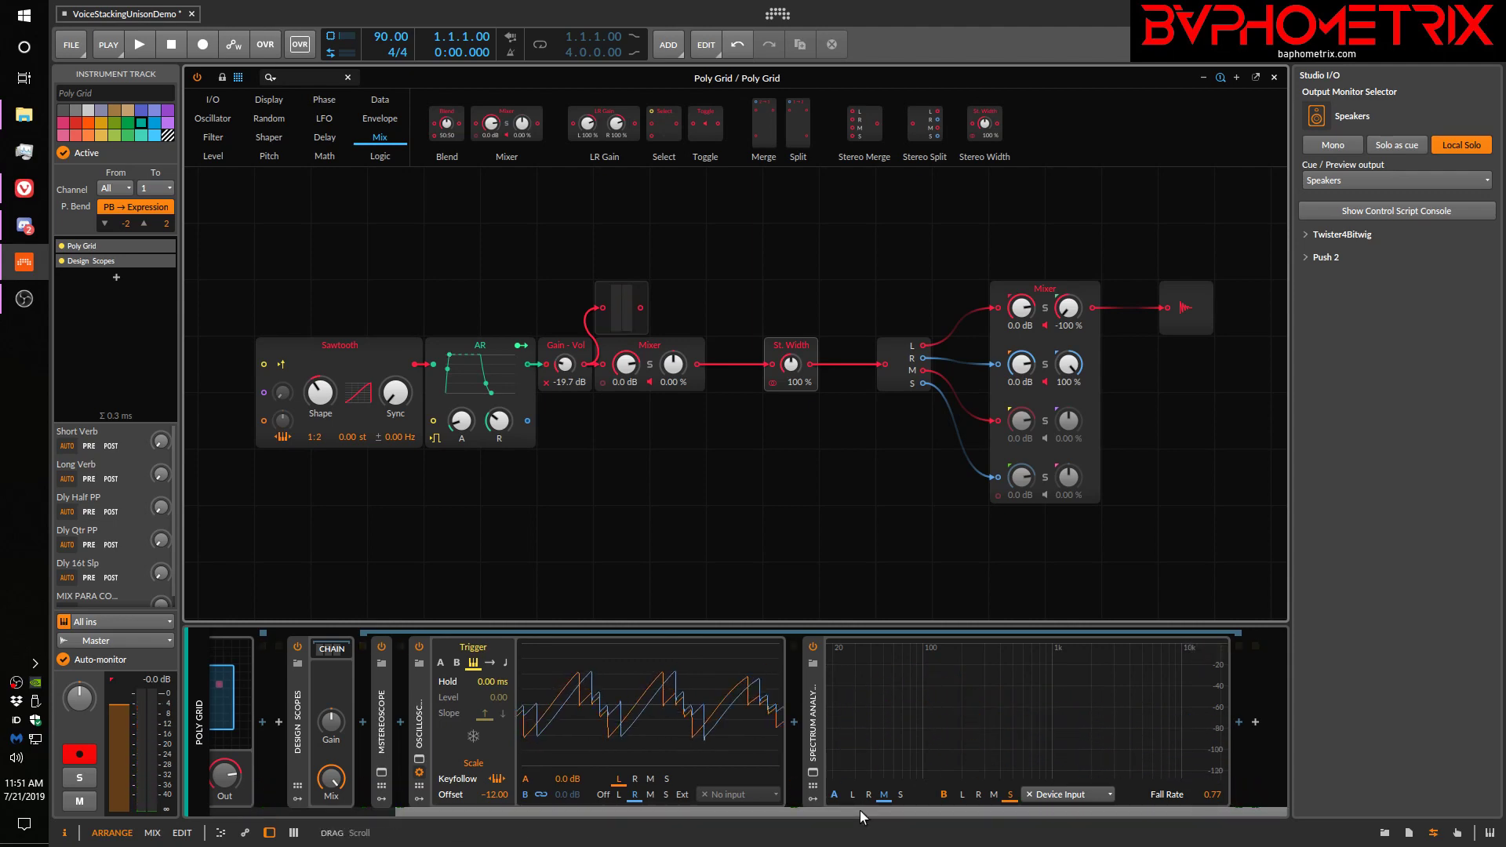
pyautogui.hscroll(-3, 860, 811)
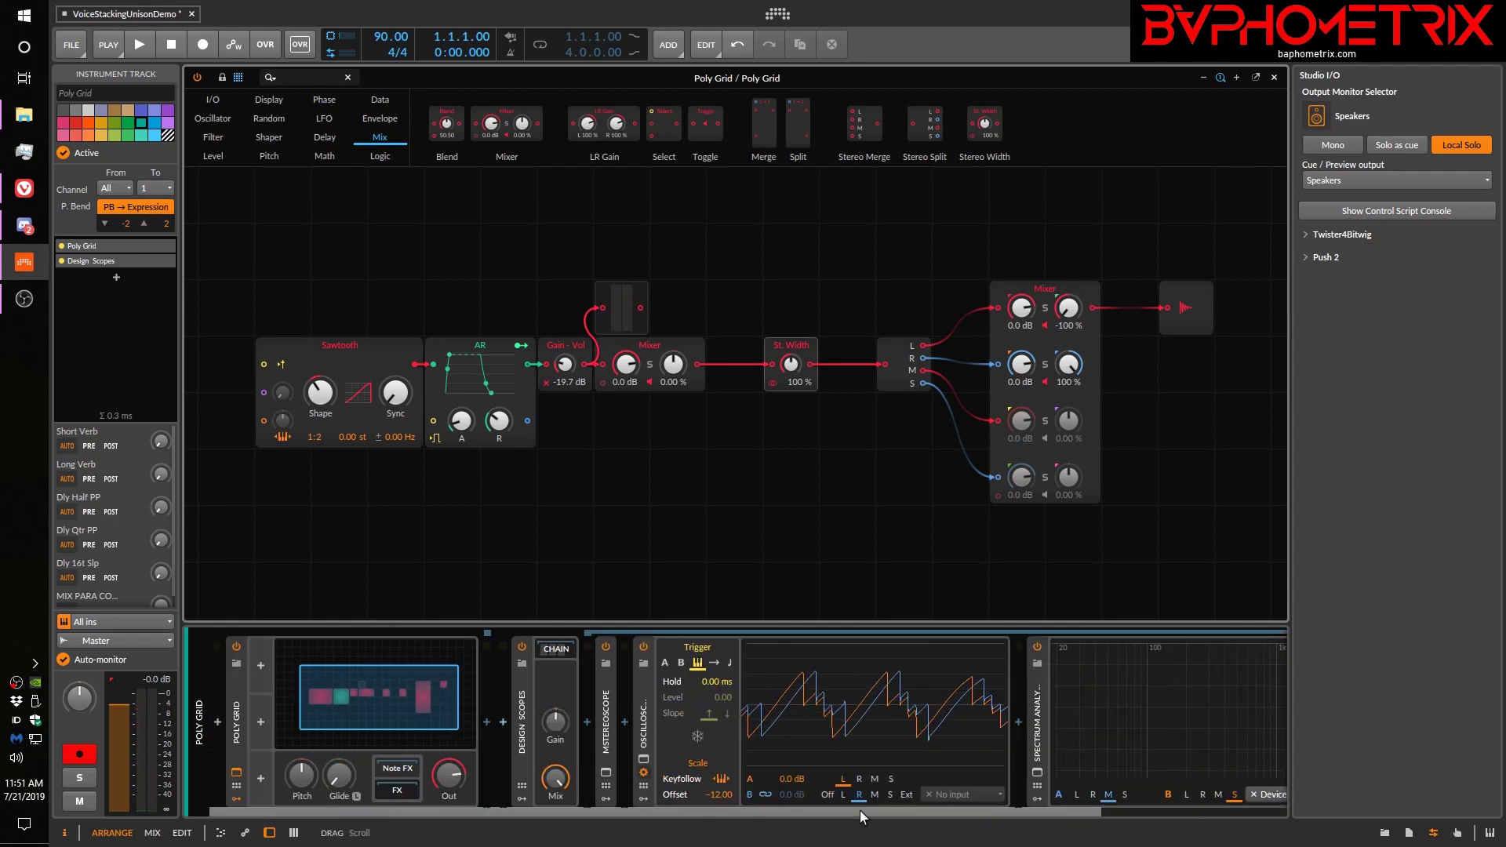
pyautogui.click(281, 725)
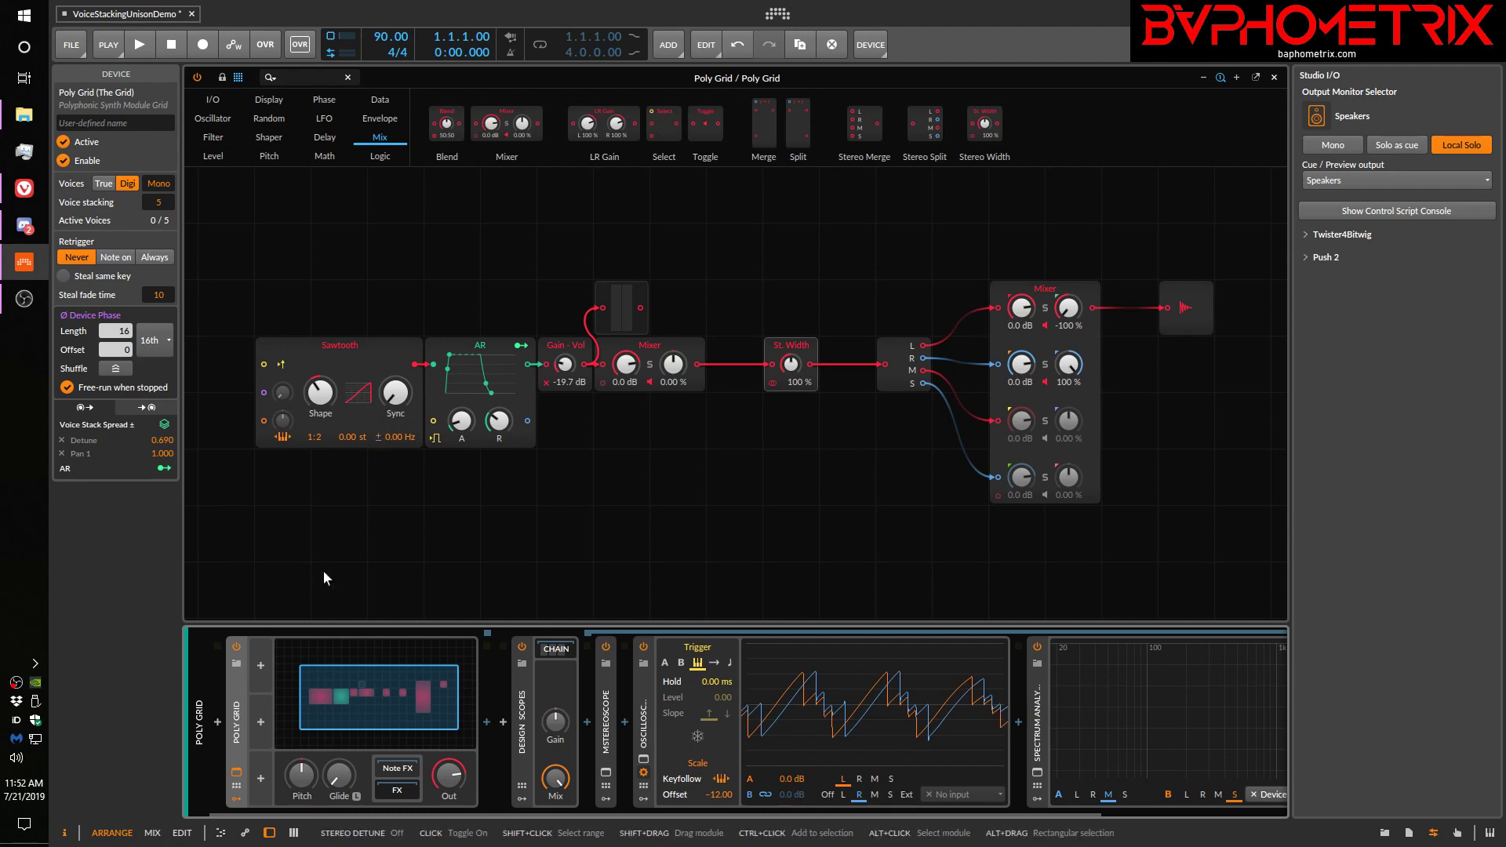
pyautogui.click(260, 667)
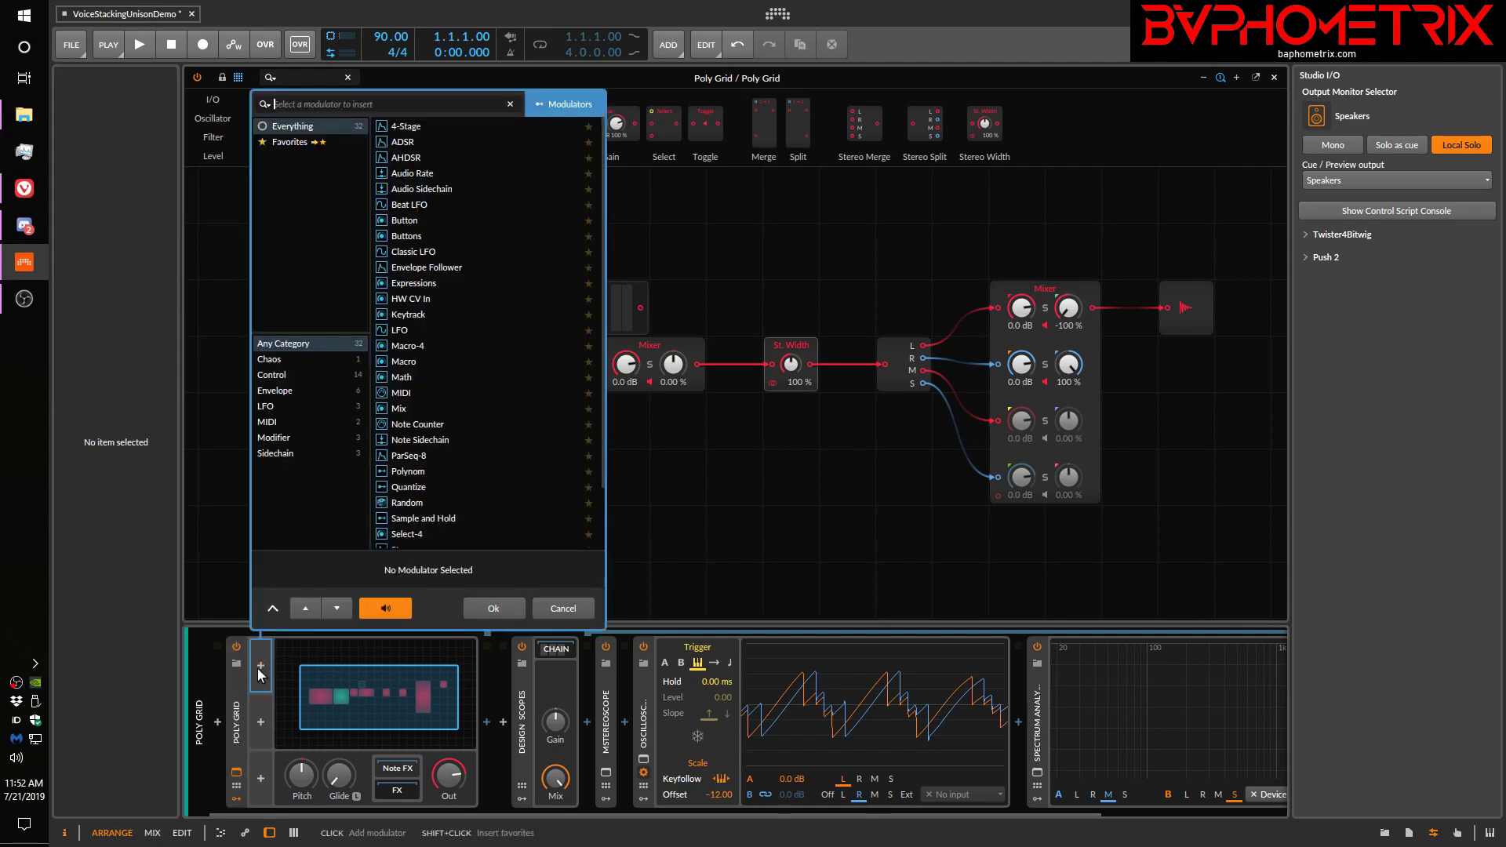
pyautogui.scroll(-2, 487, 380)
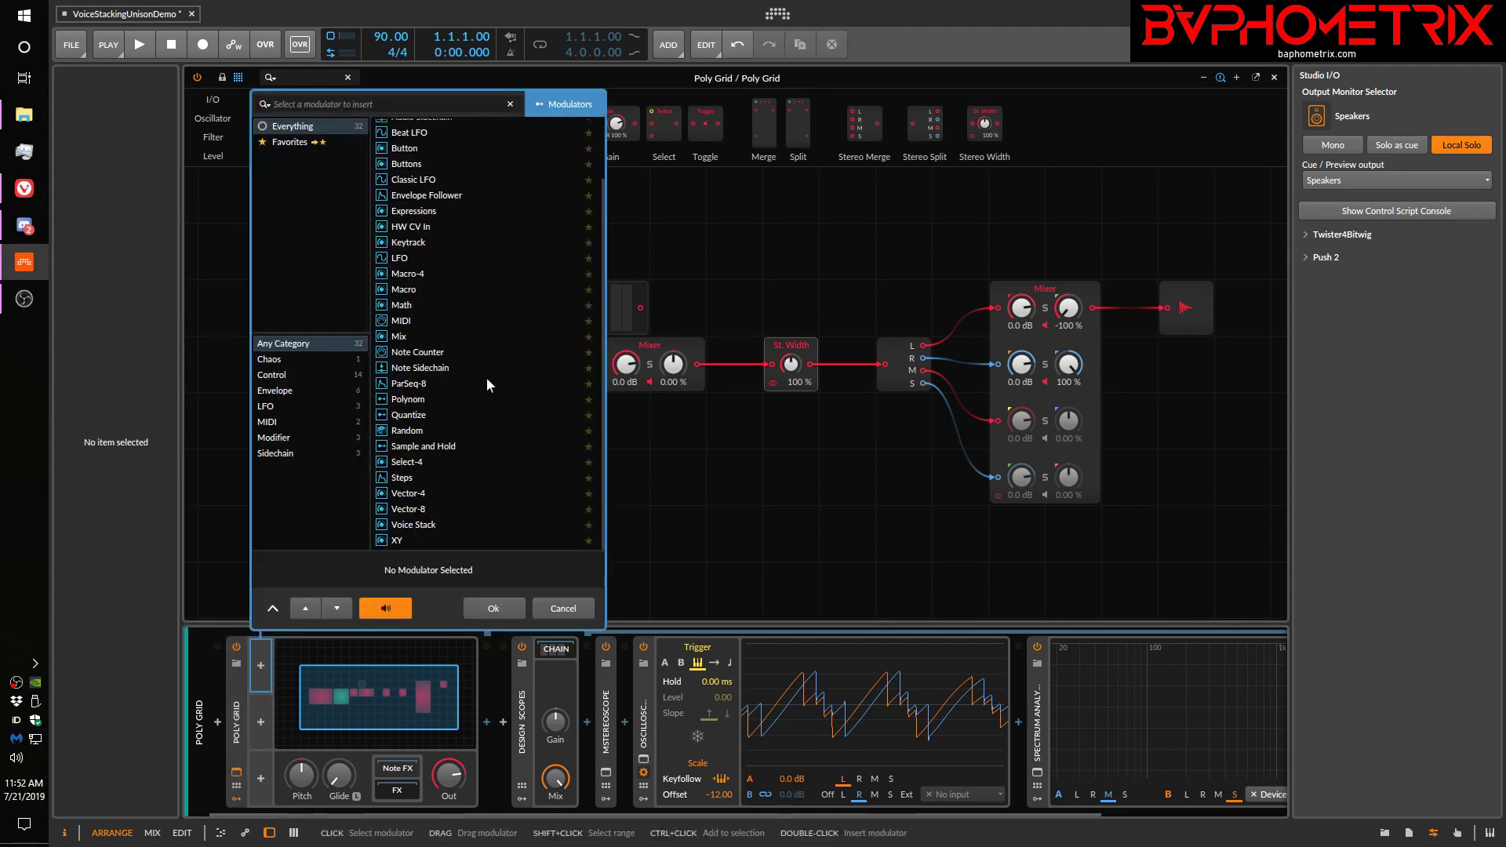
pyautogui.click(413, 524)
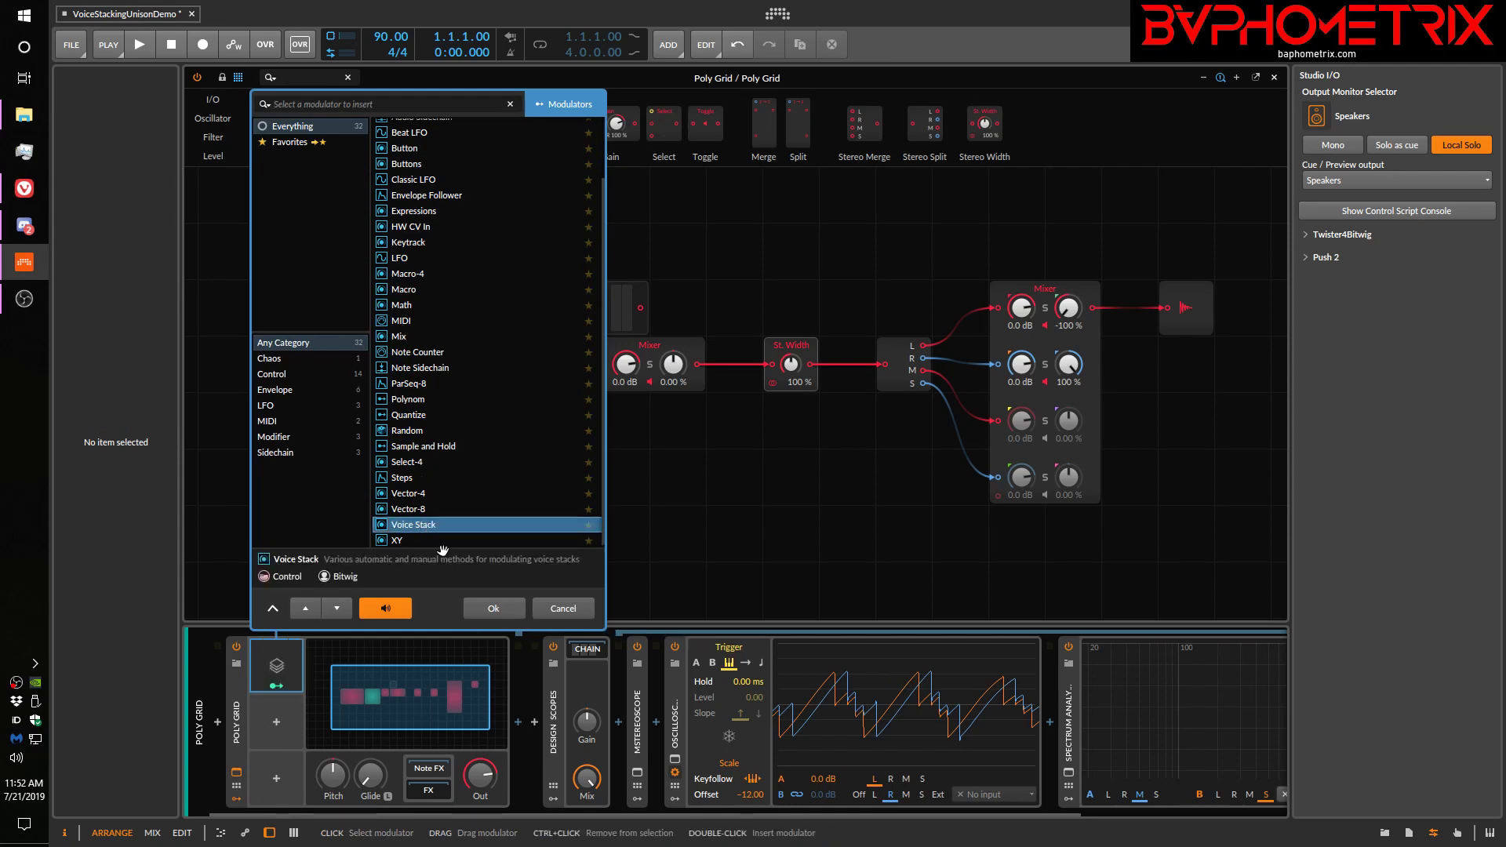
pyautogui.click(488, 610)
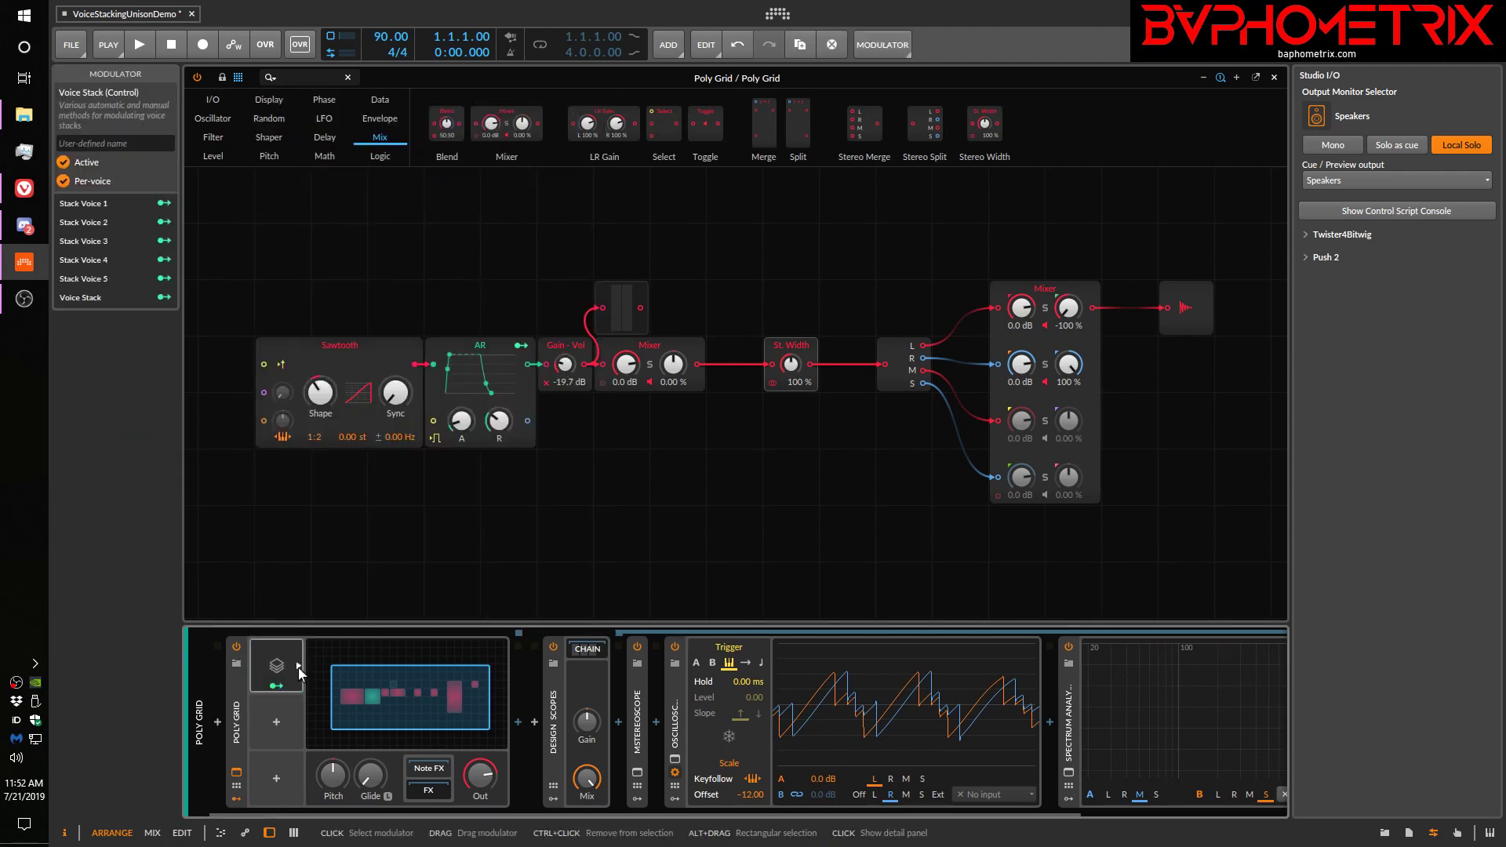
# Expand the Voice Stack modulator's details, try its Manual and 0 to 1 modes, and set the mode to -1 to 1
pyautogui.click(299, 666)
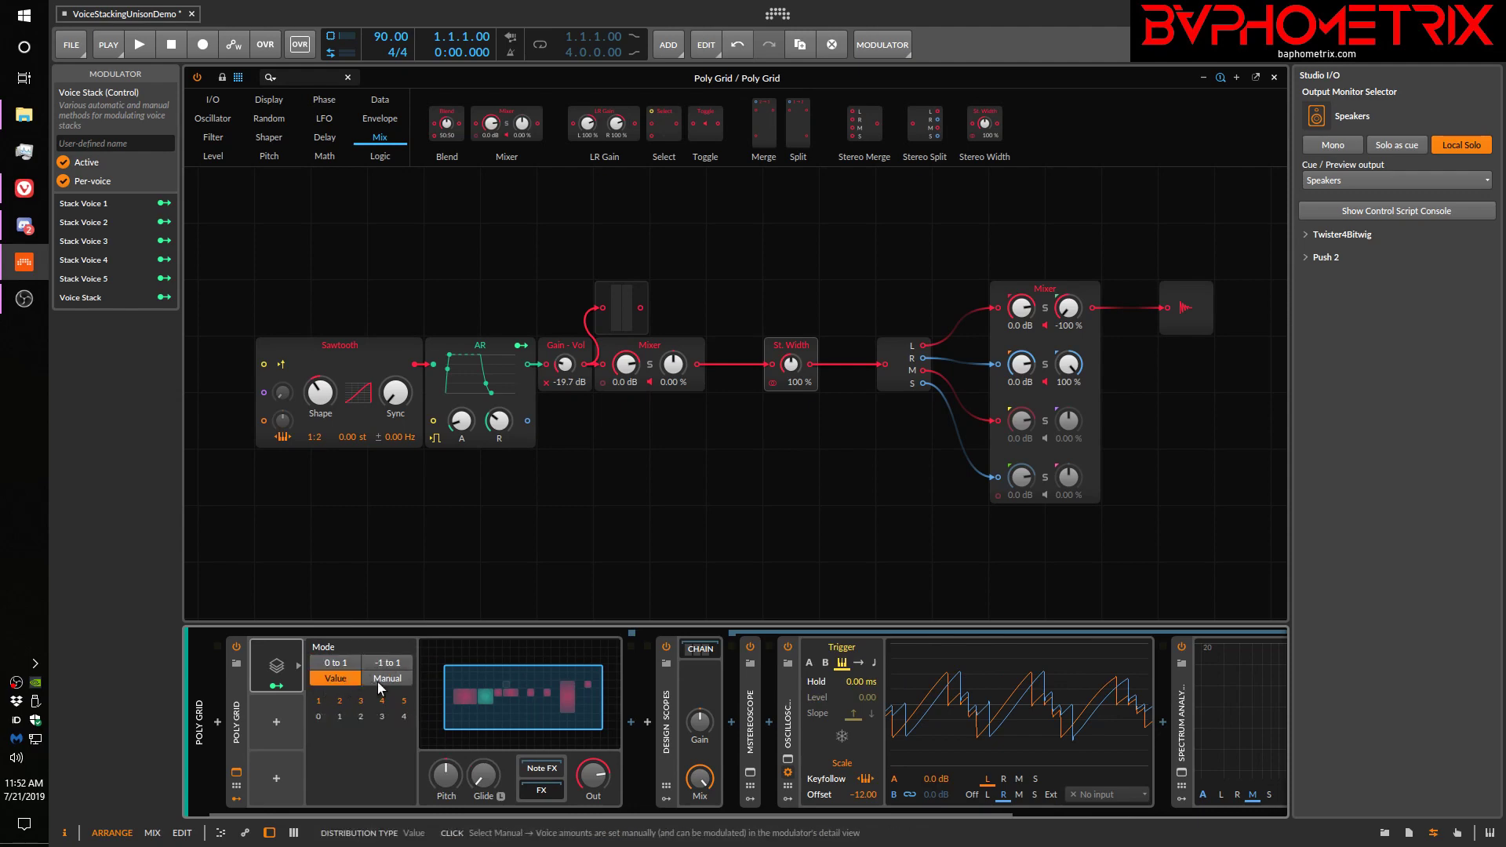
pyautogui.click(378, 679)
pyautogui.click(343, 678)
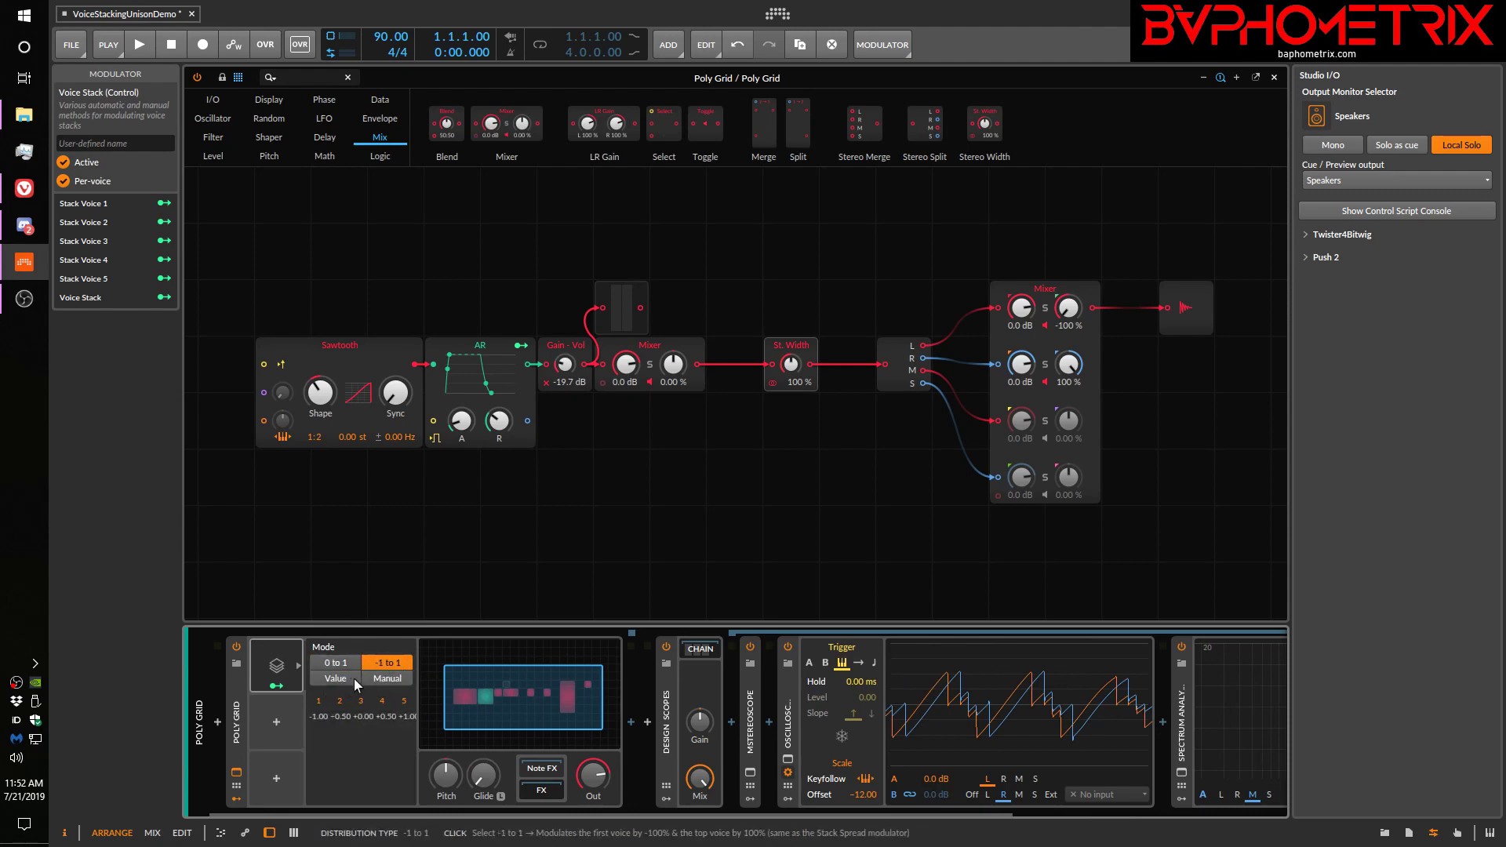
pyautogui.click(380, 680)
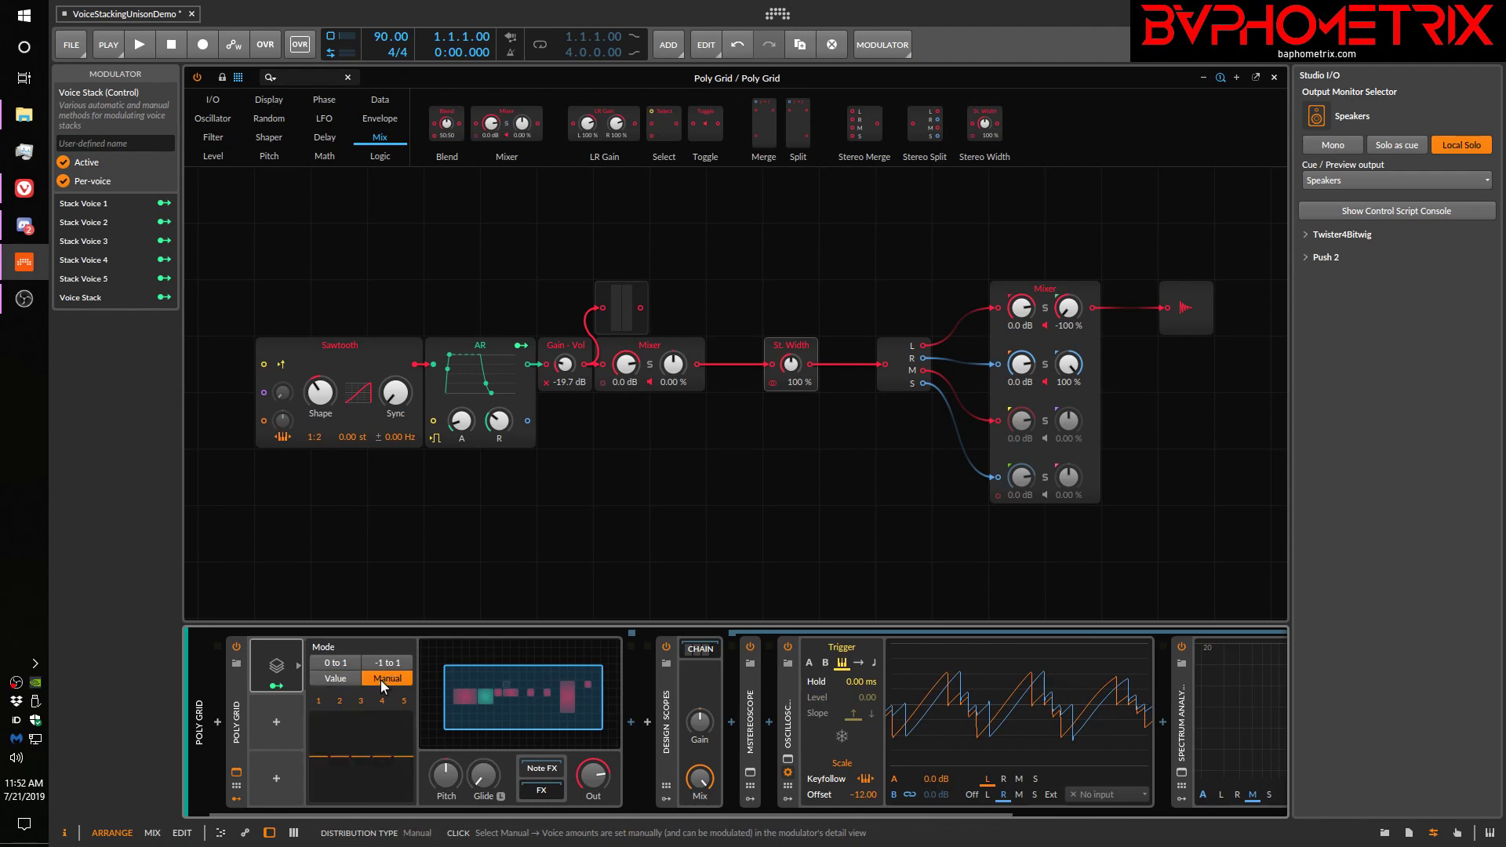
pyautogui.click(350, 664)
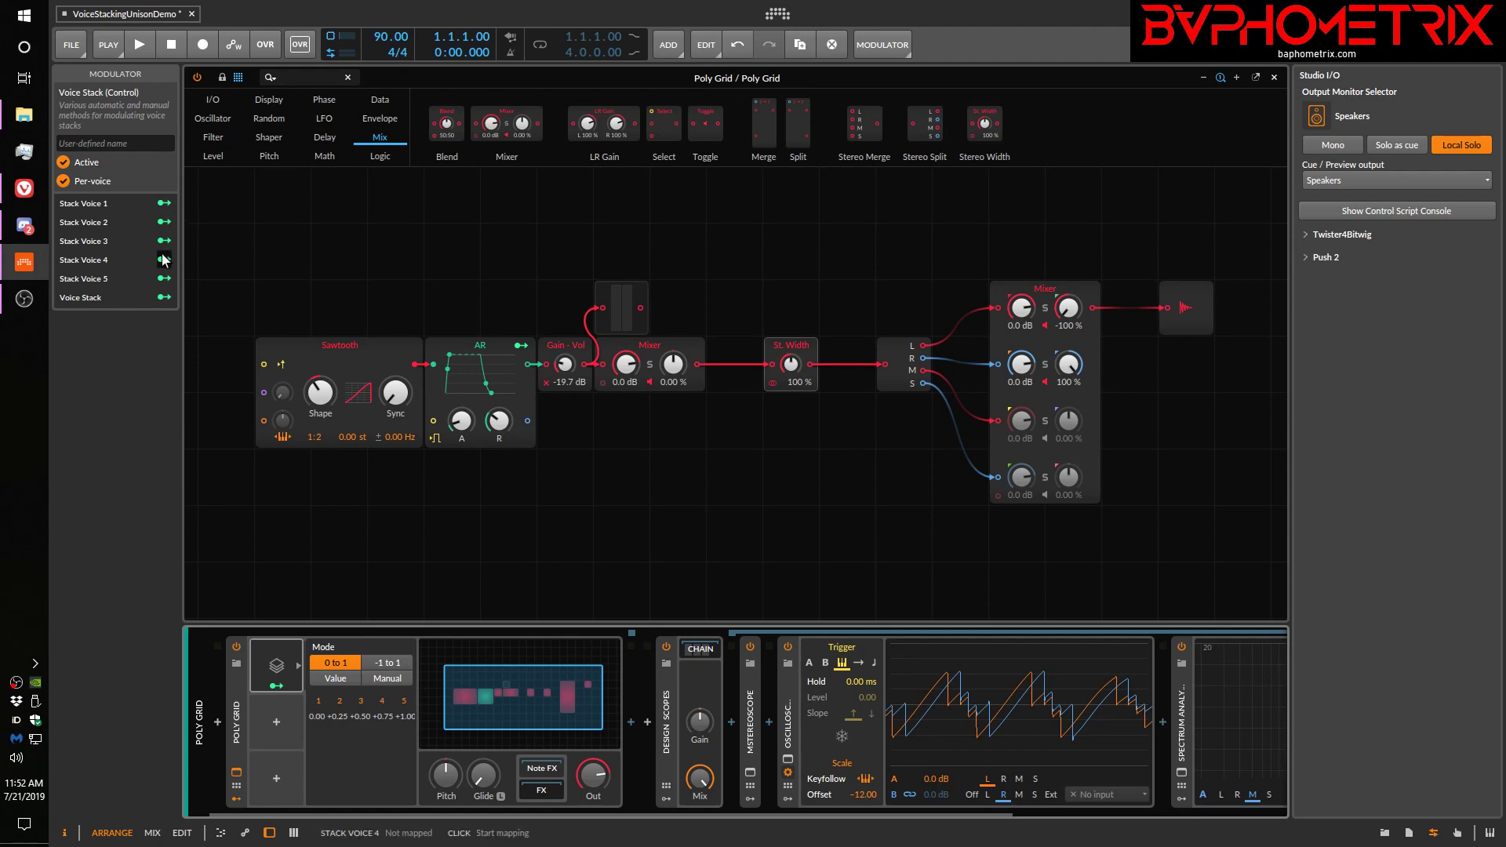
pyautogui.click(398, 661)
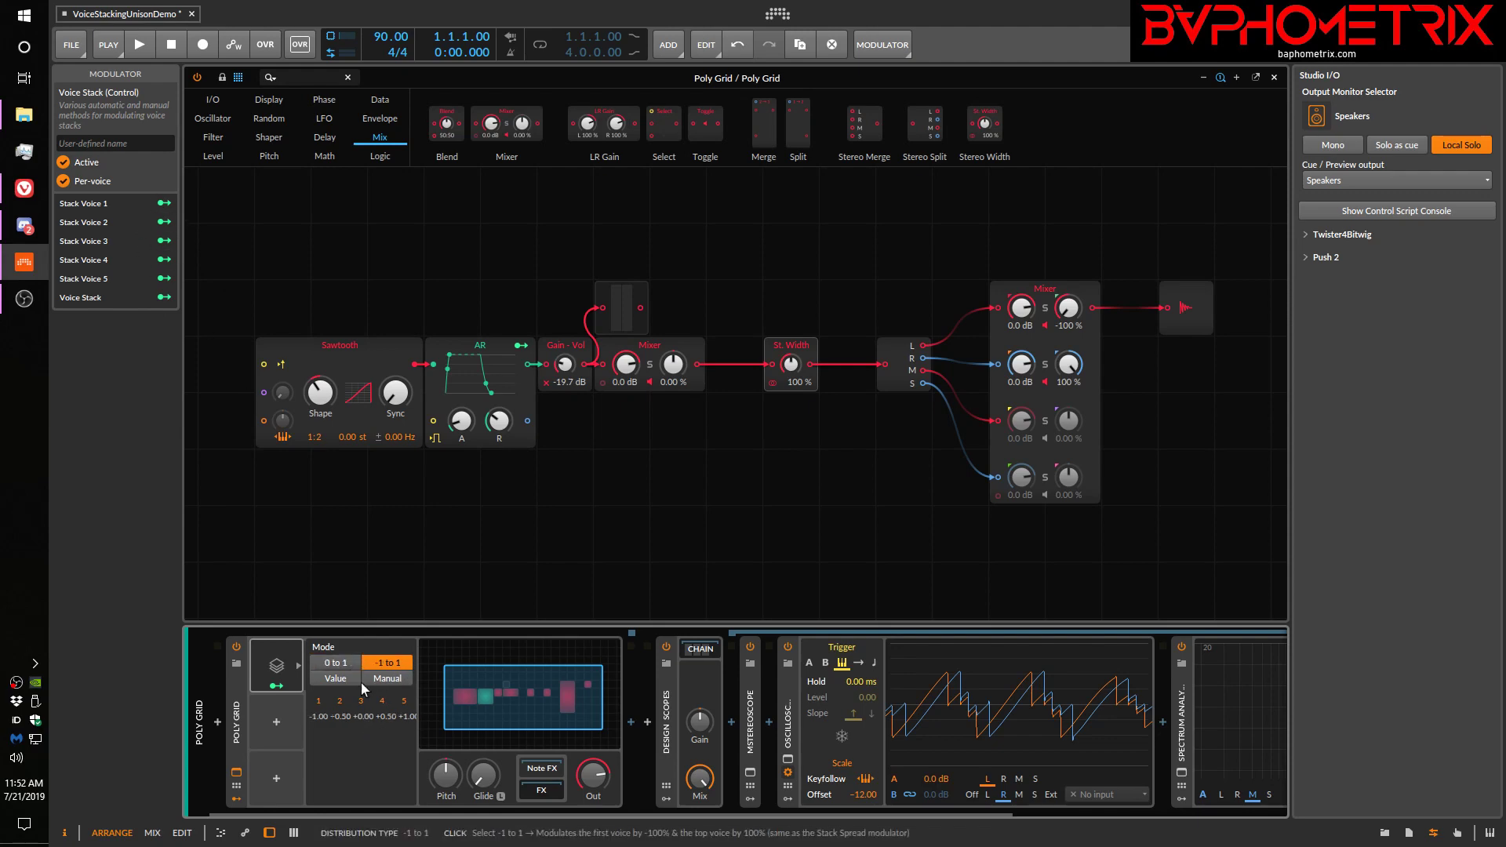
pyautogui.click(384, 680)
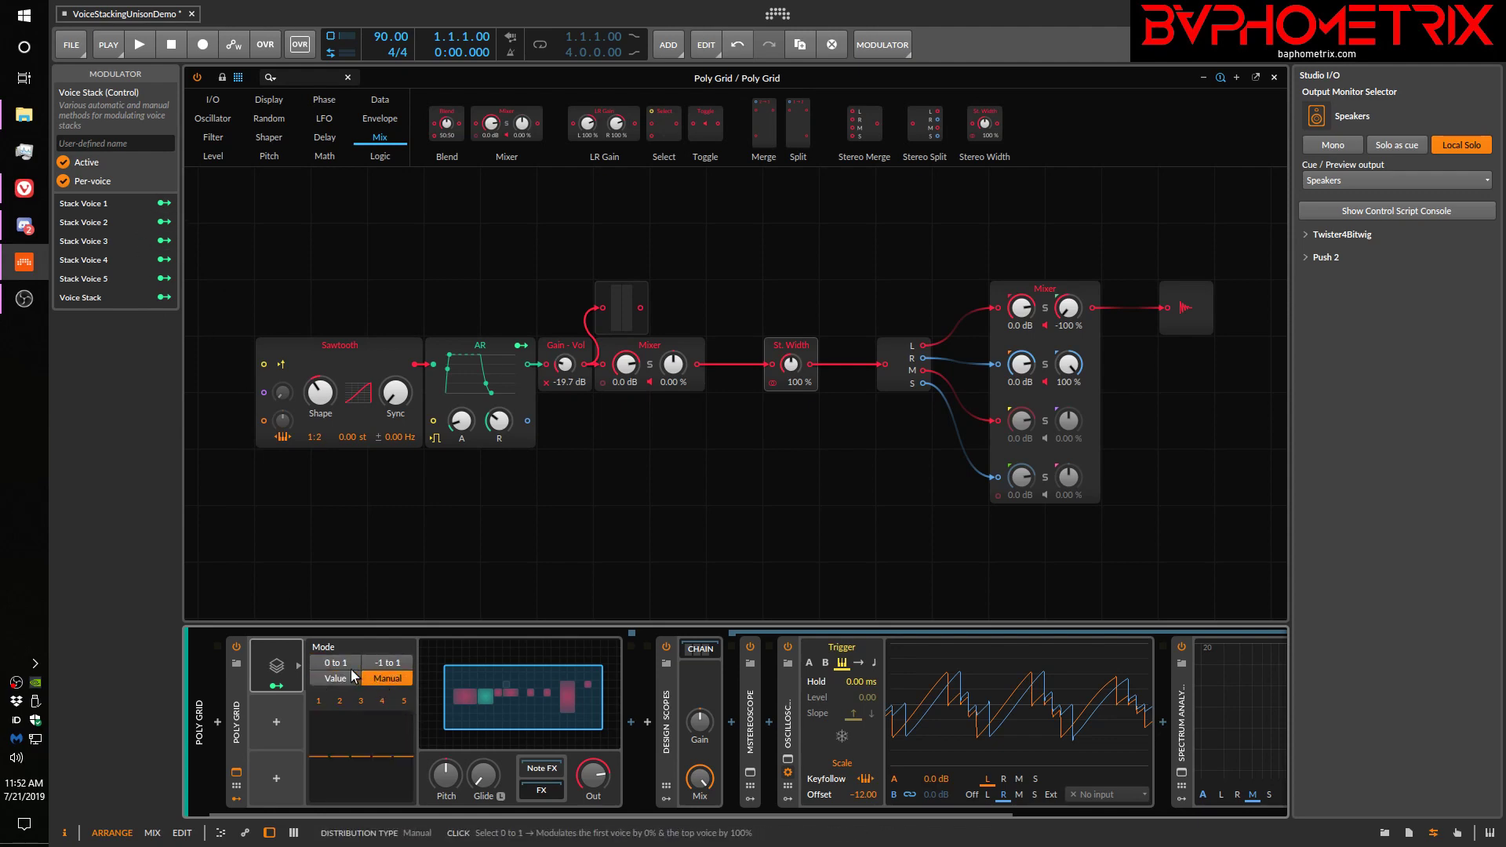
pyautogui.click(388, 663)
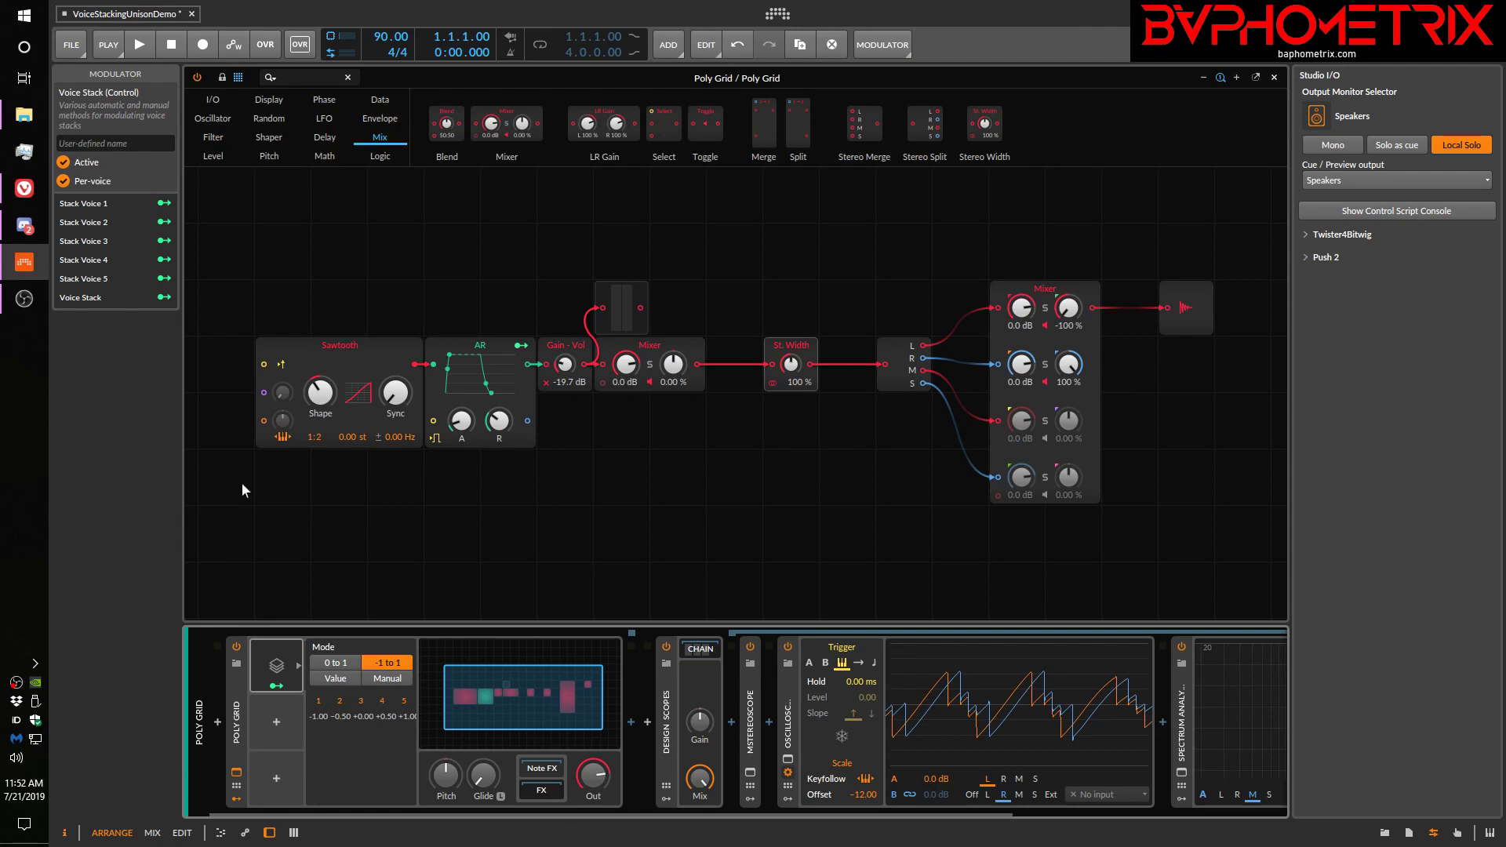
# Compare the modulation sources listed for the Poly Grid device with those of the Voice Stack modulator
pyautogui.click(230, 717)
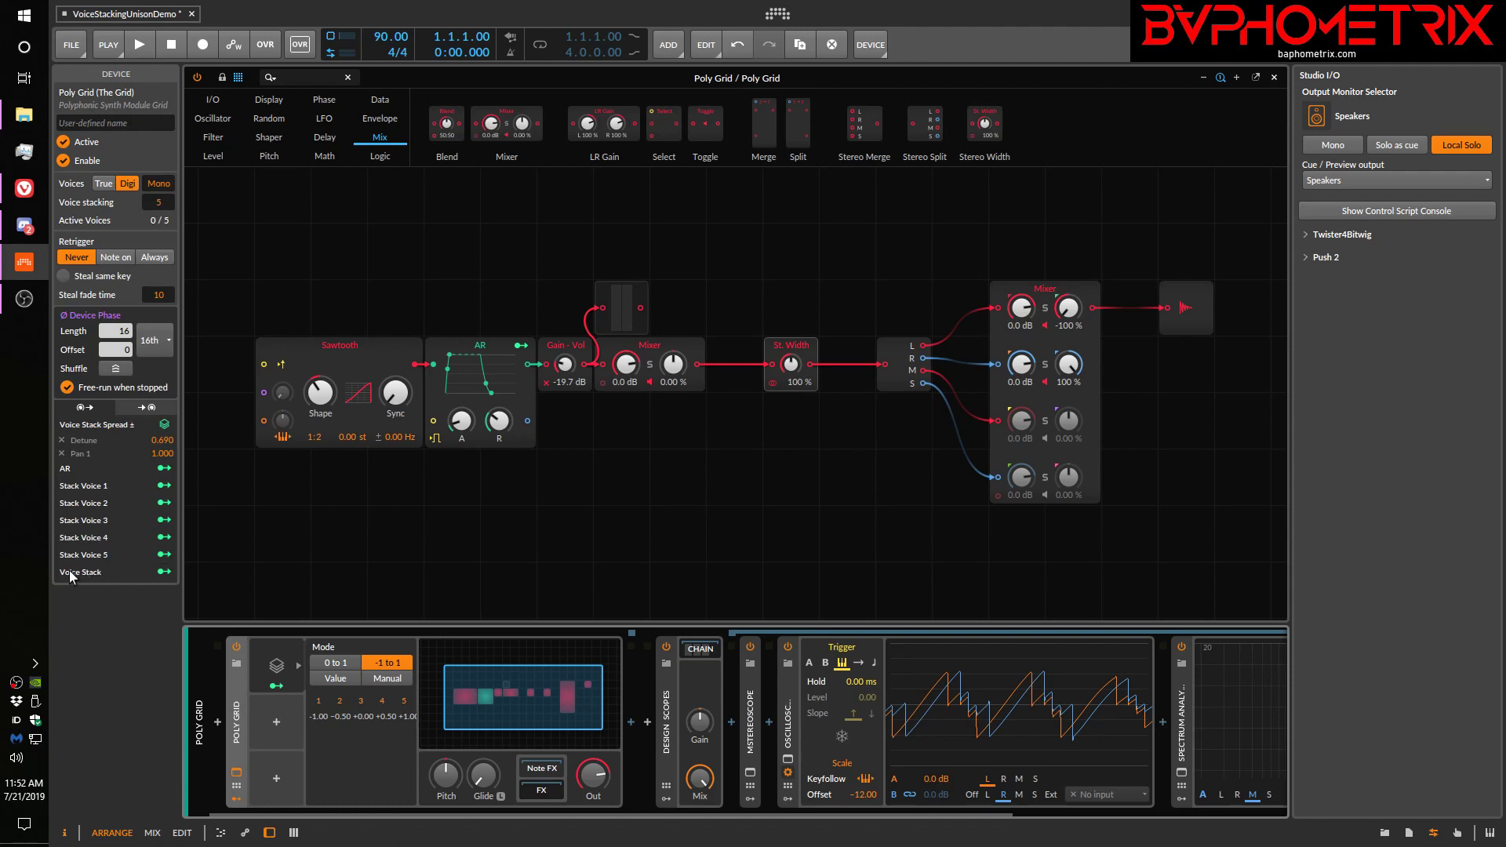
pyautogui.click(276, 661)
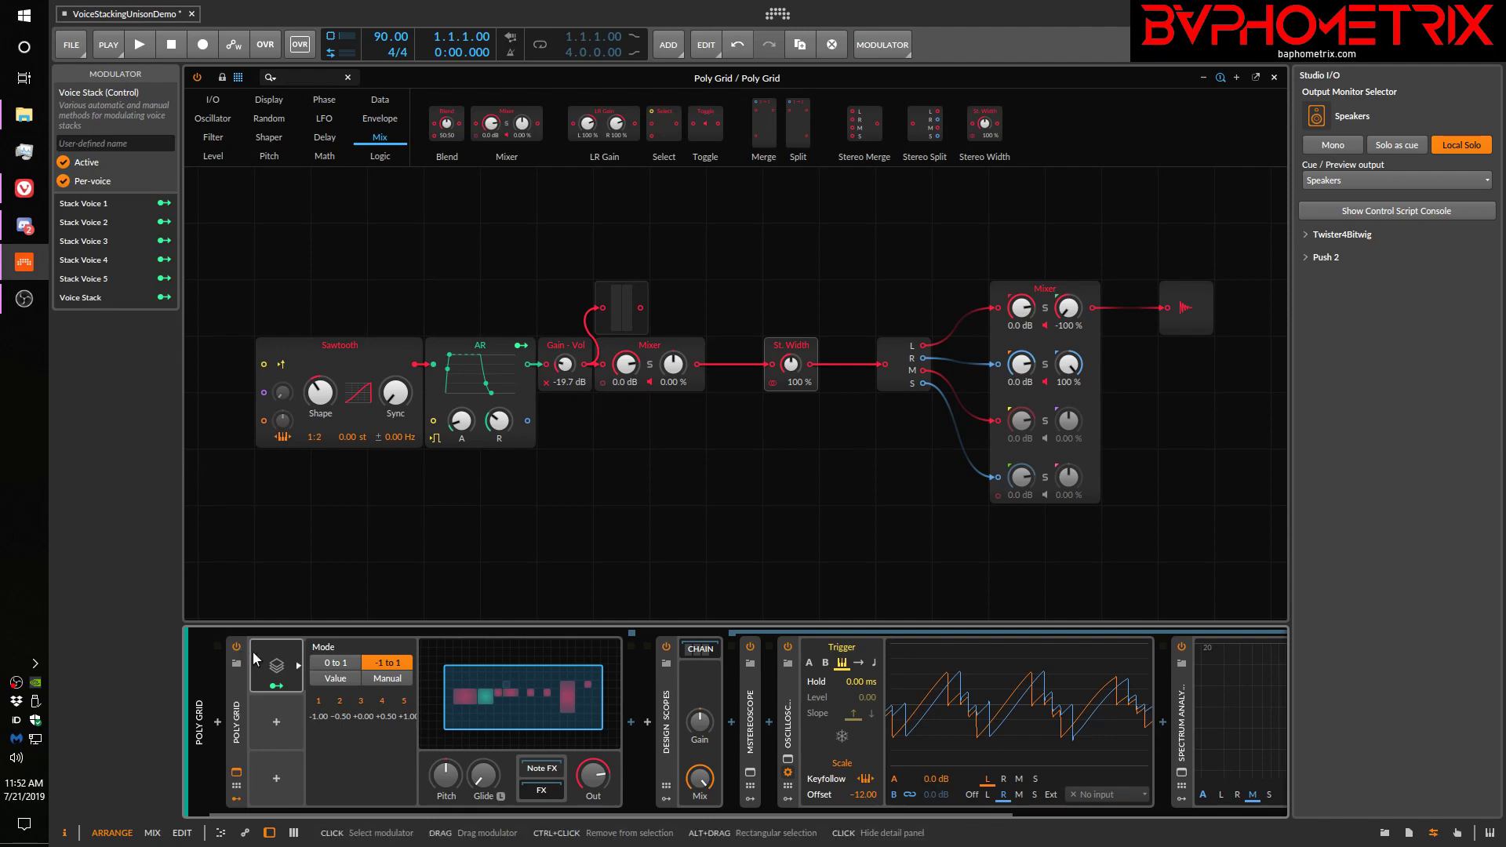
pyautogui.click(245, 710)
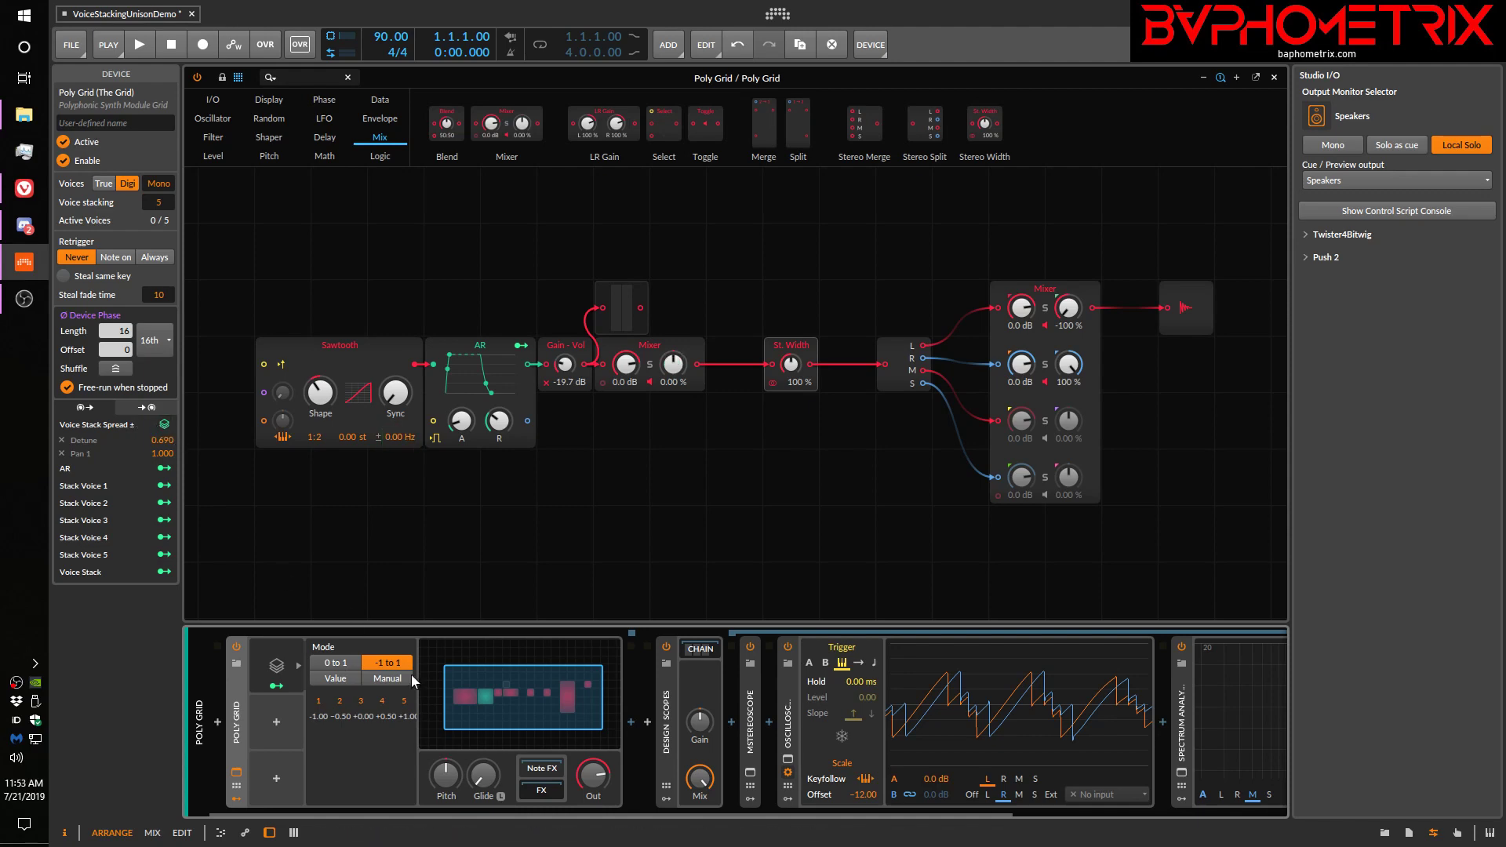
# Select the Voice Stack modulator and alternate its mode between 0 to 1 and -1 to 1 to compare the voice values, finishing on -1 to 1
pyautogui.click(265, 646)
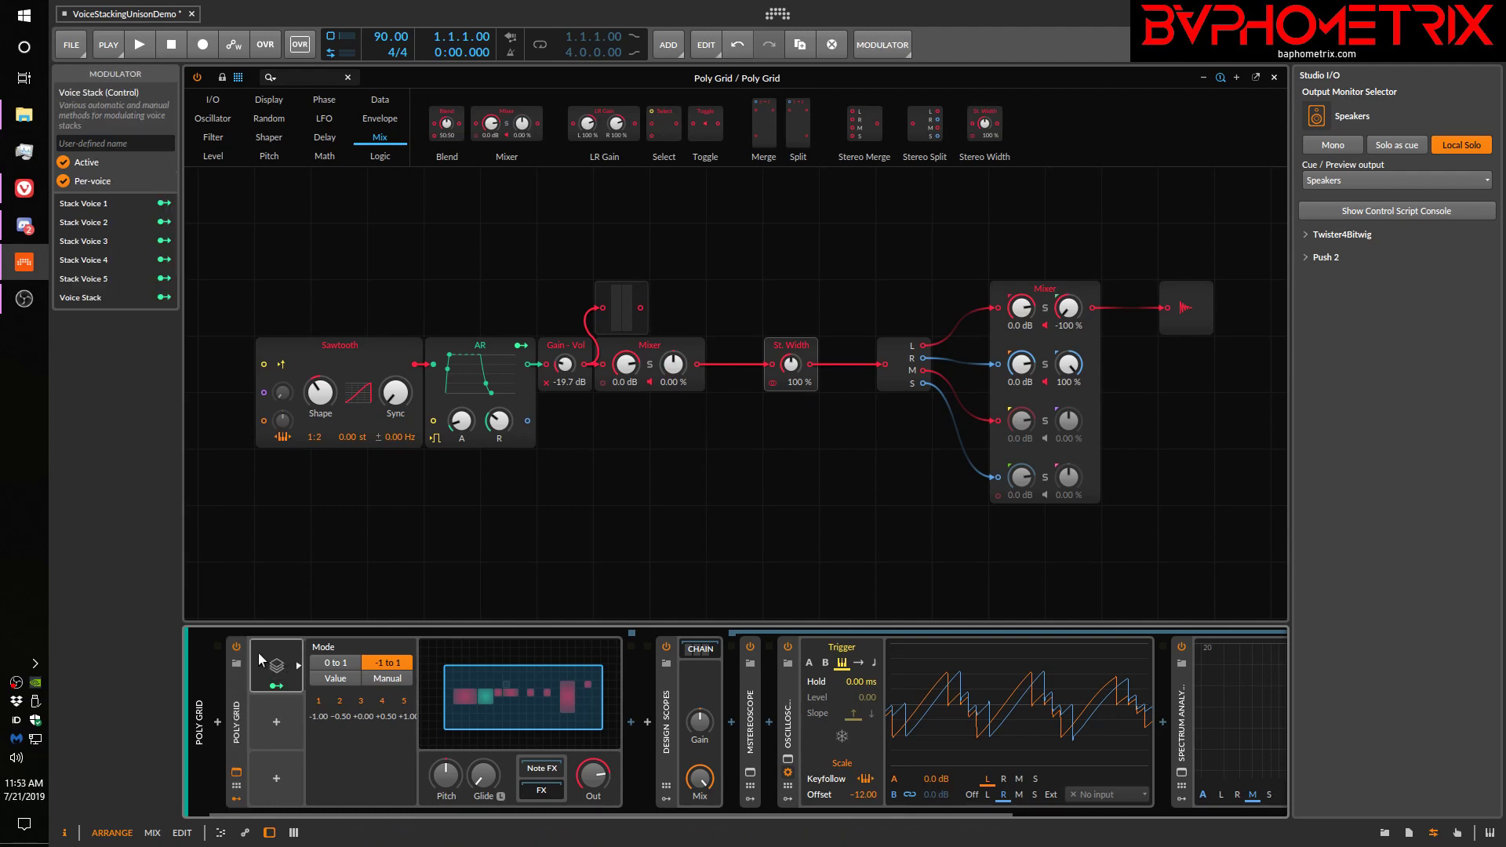
pyautogui.click(335, 664)
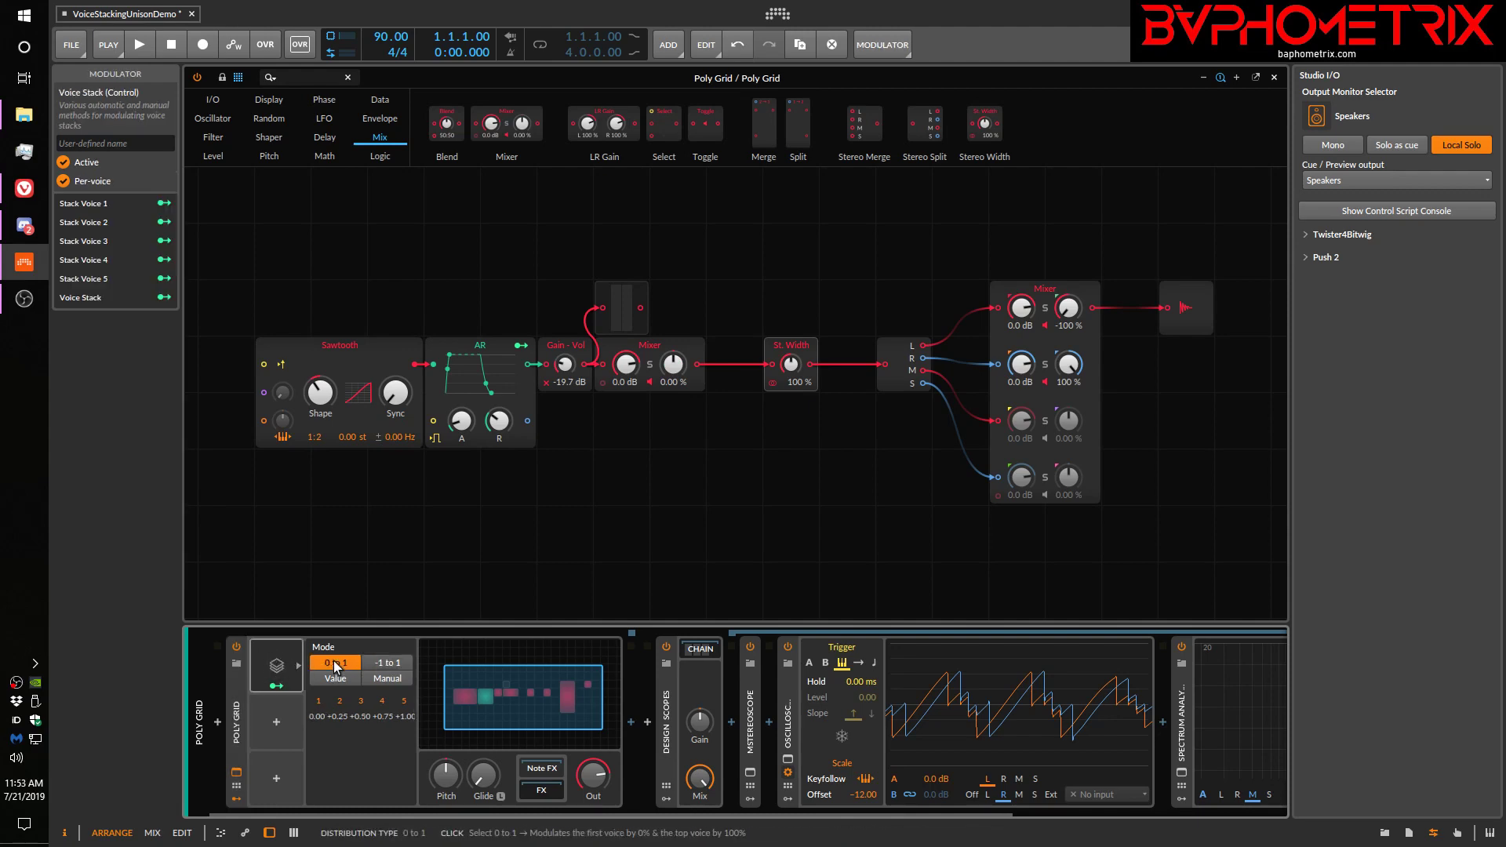
pyautogui.click(388, 663)
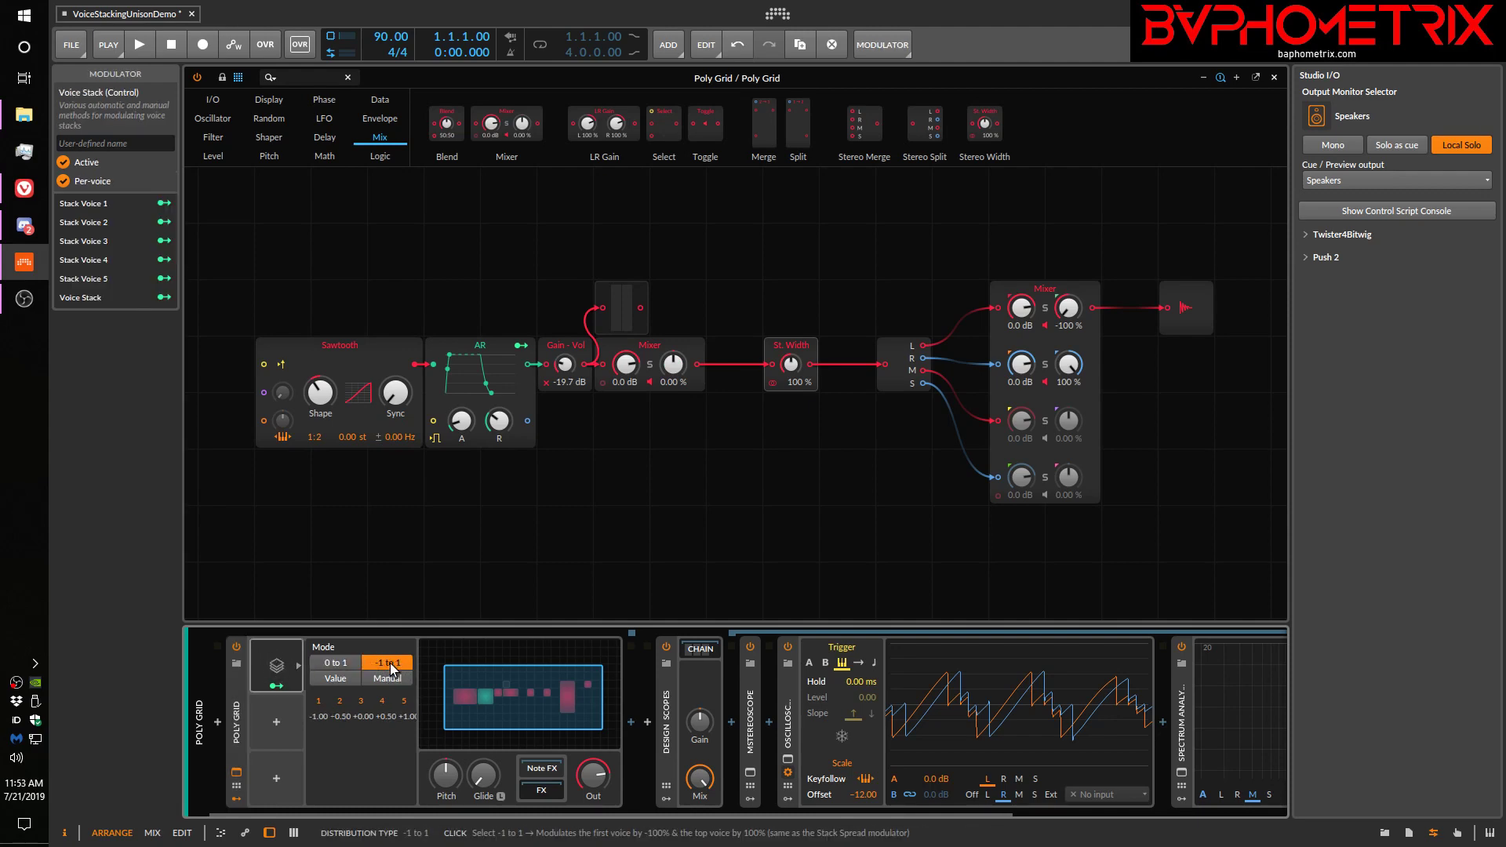
pyautogui.click(330, 663)
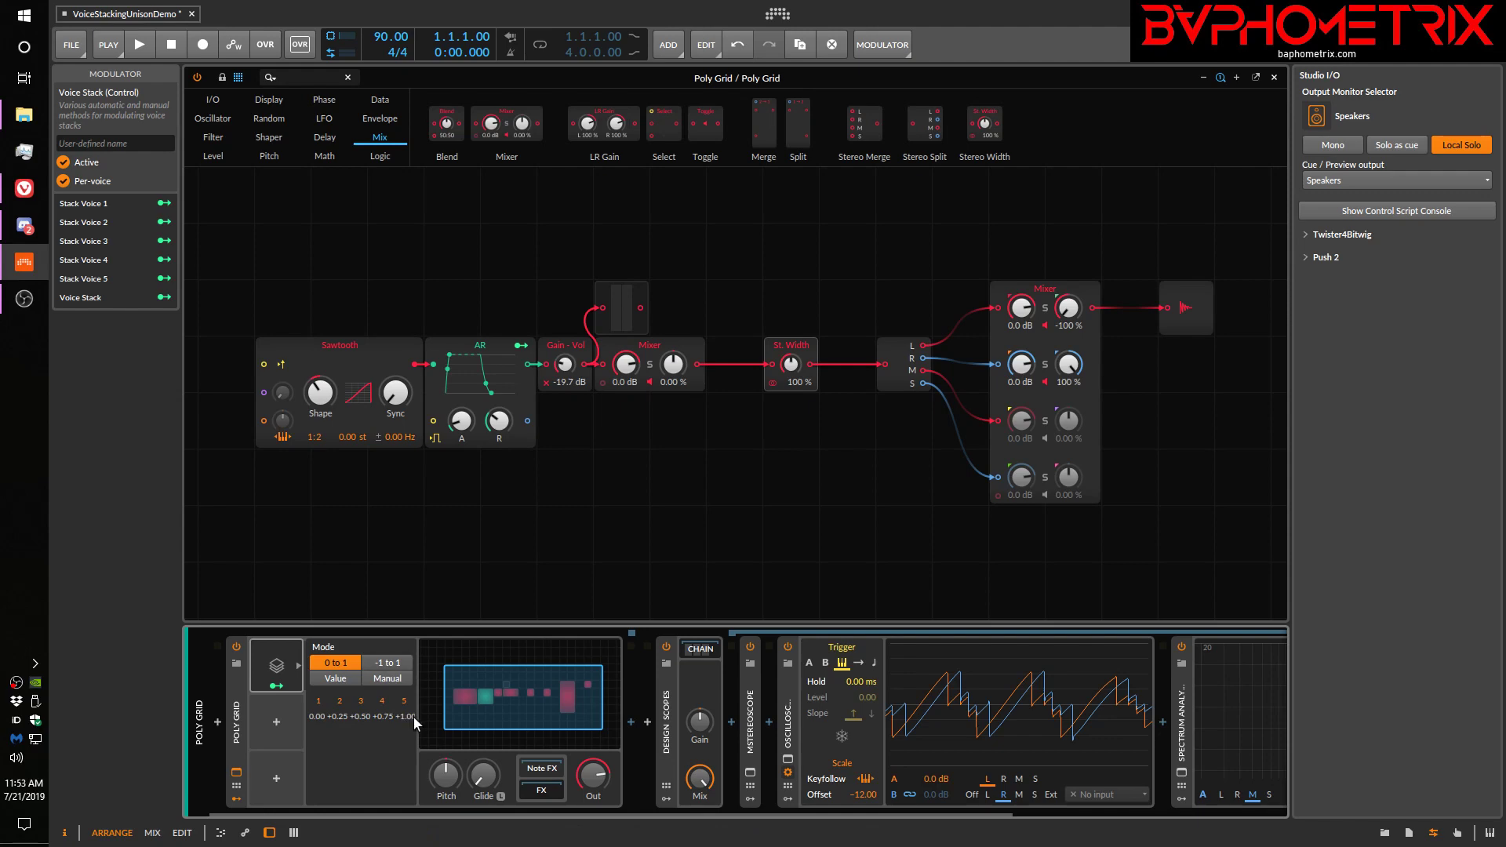
pyautogui.click(388, 664)
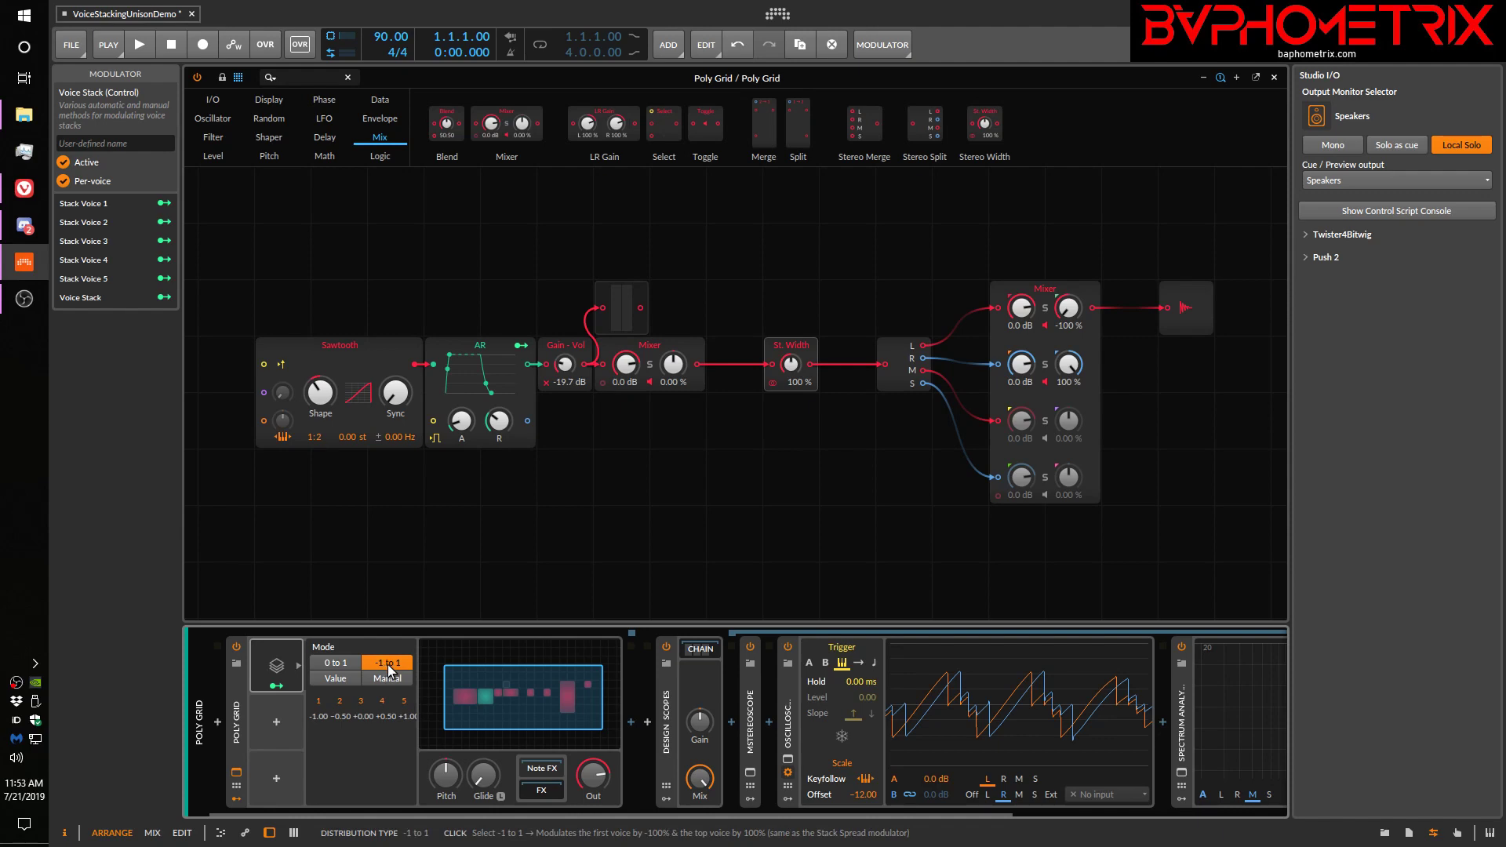
# Map Voice Stack to the Sawtooth's detune at 0.690 and the first mixer's Pan 1 at 1.000, and remove both Voice Stack Spread mappings
pyautogui.click(238, 697)
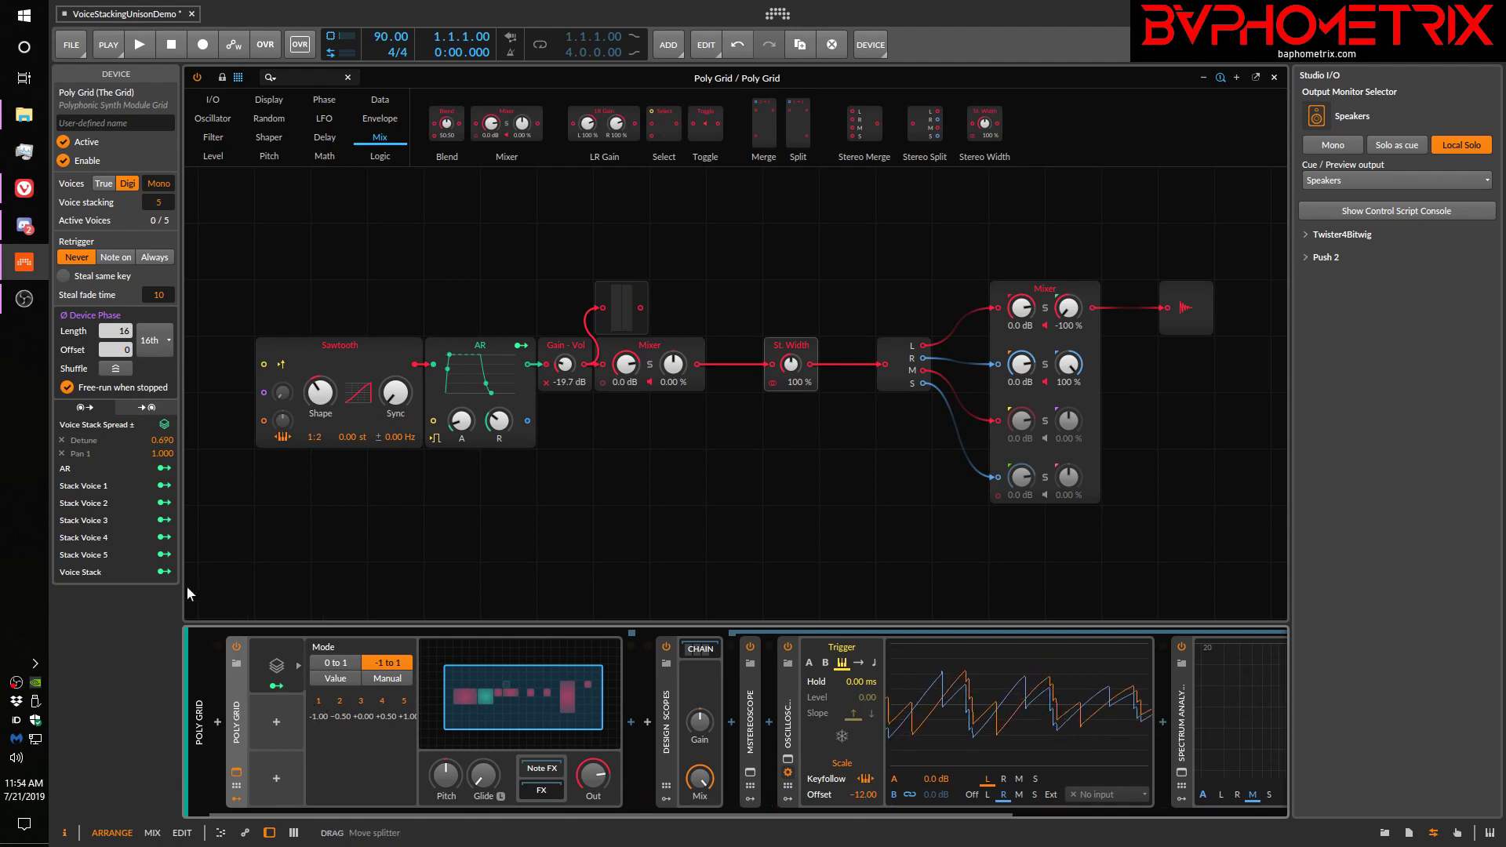
pyautogui.click(168, 572)
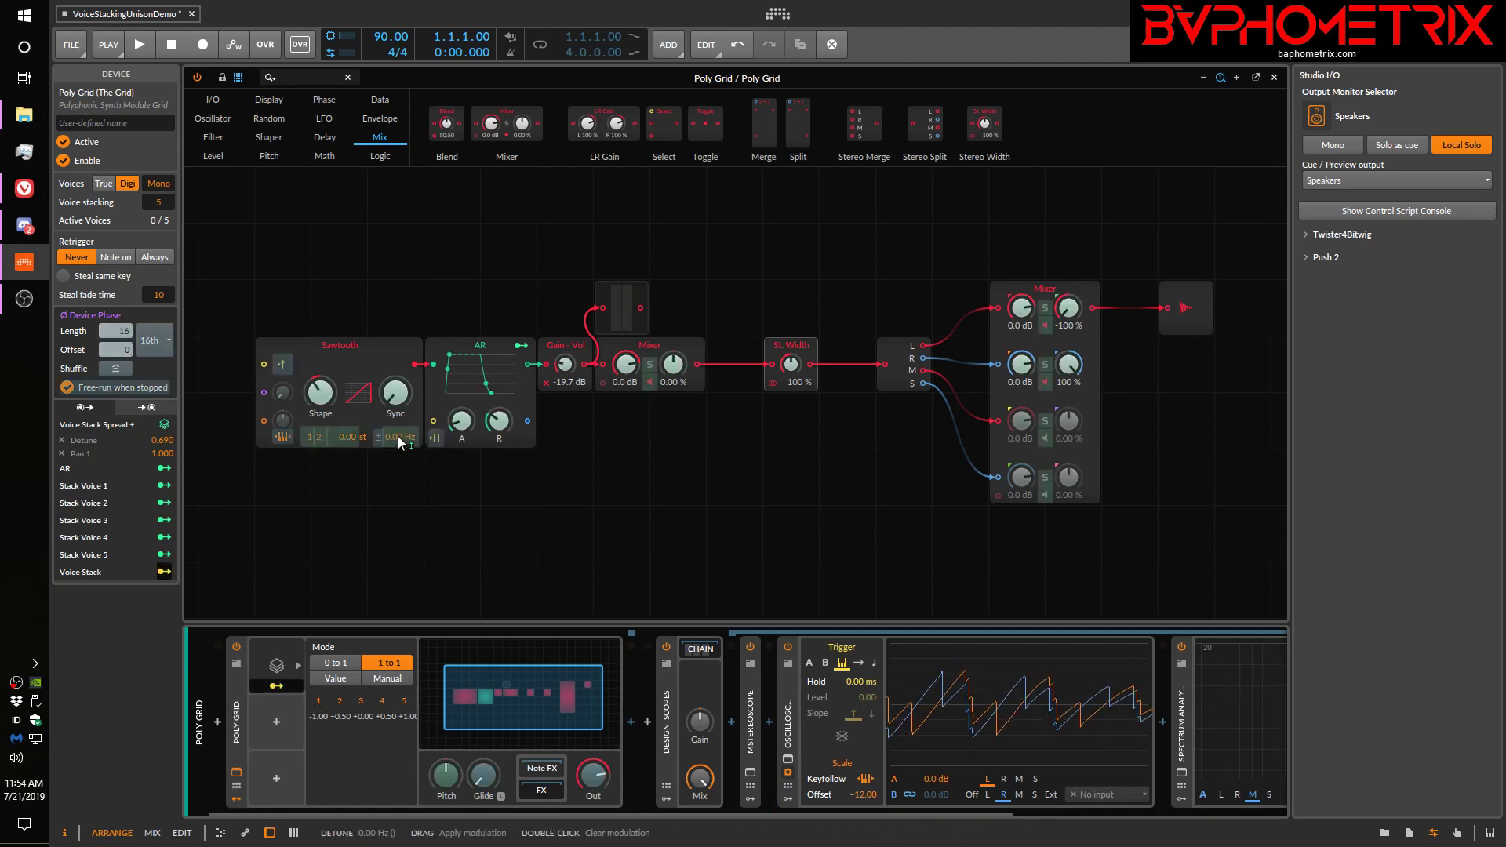
pyautogui.moveTo(398, 436); pyautogui.dragTo(398, 382)
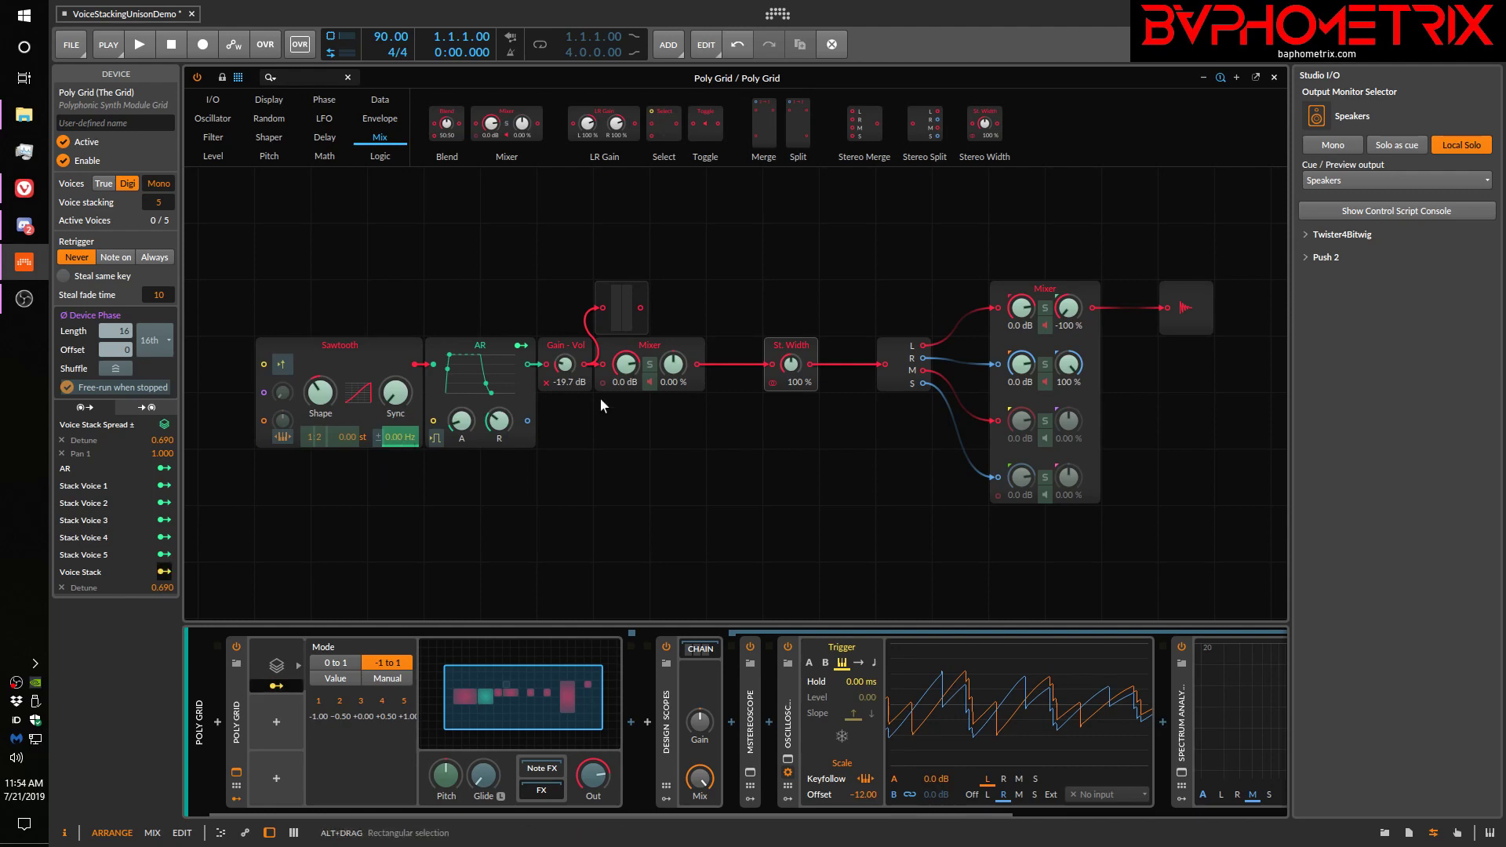
pyautogui.moveTo(673, 364); pyautogui.dragTo(674, 345)
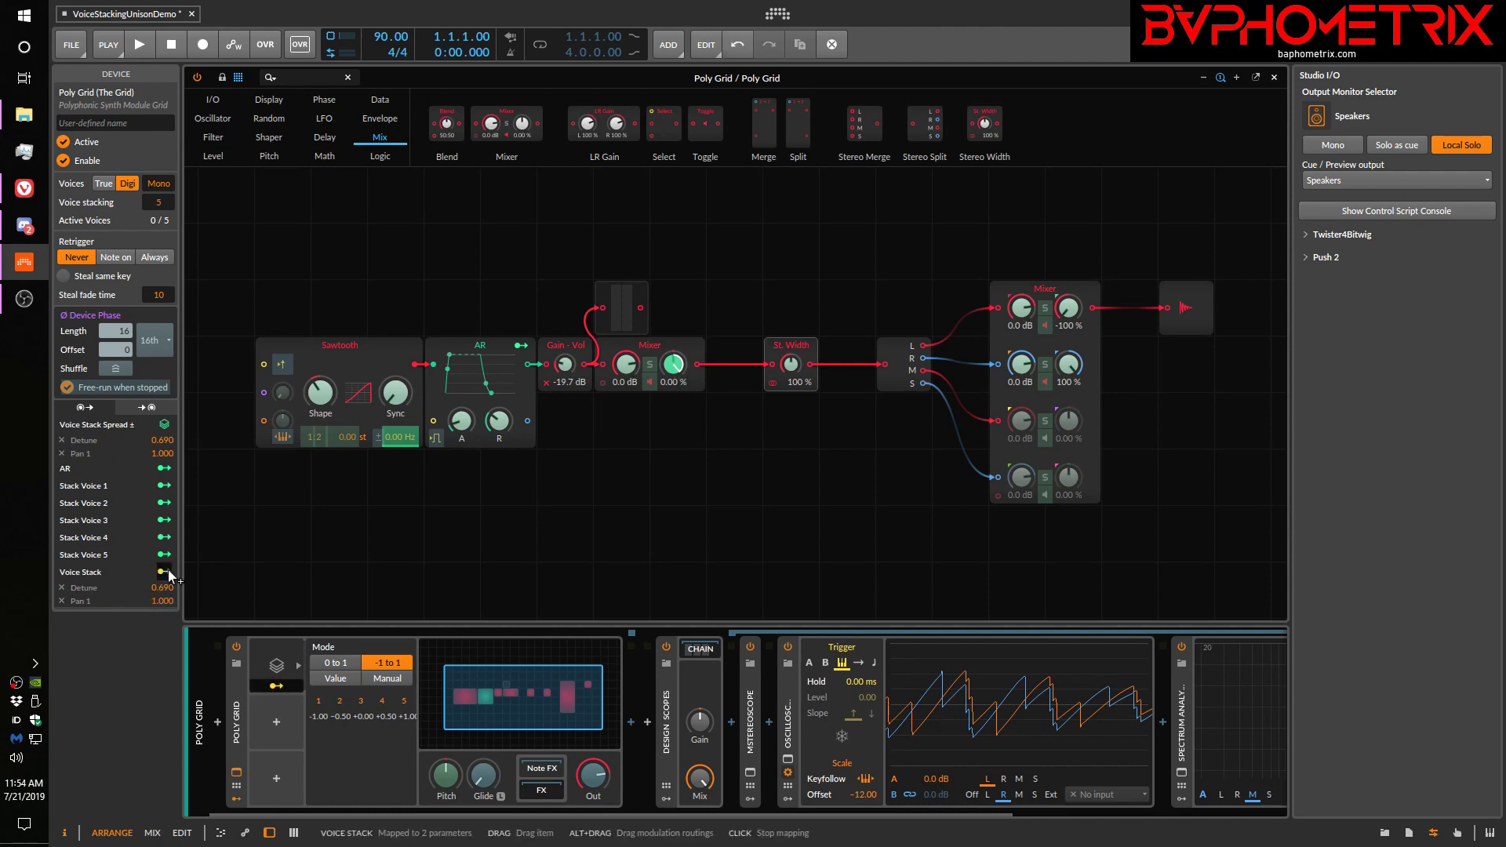
pyautogui.click(60, 441)
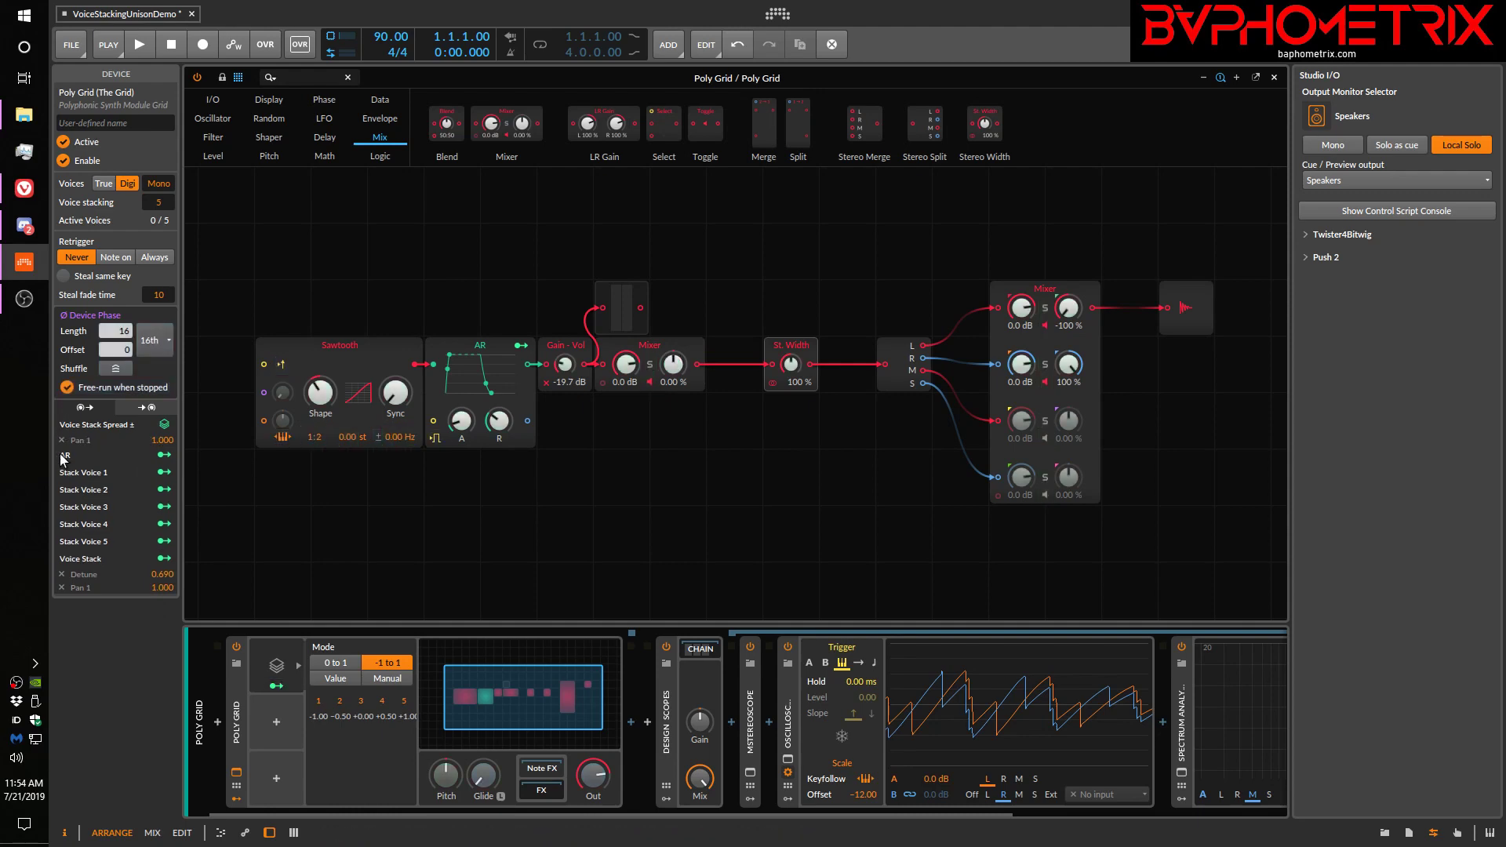
pyautogui.click(64, 440)
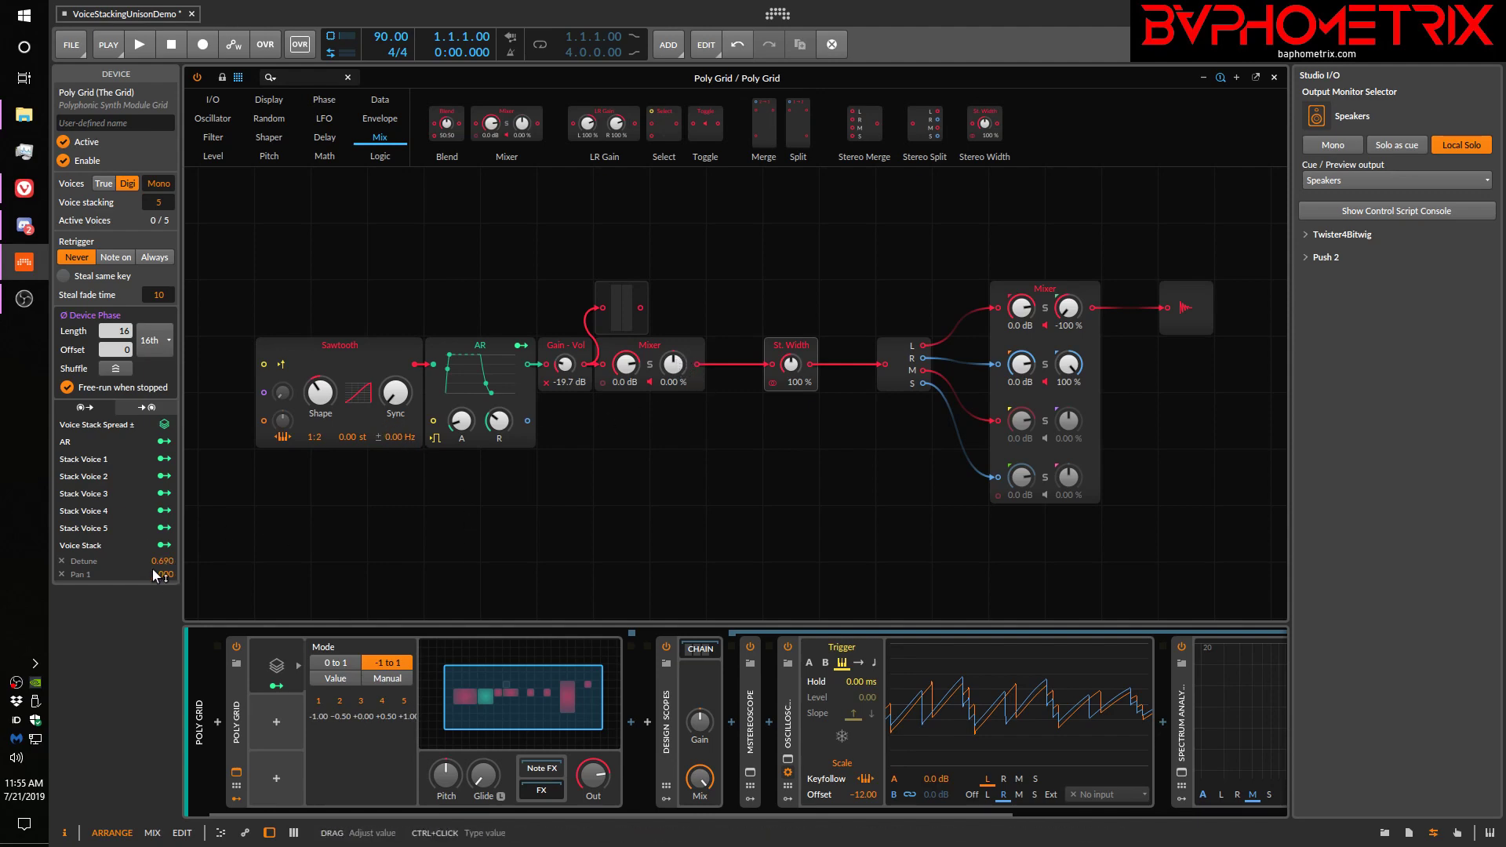
# Set the Voice Stack mode to 0 to 1 and examine the resulting oscilloscope waveform and frequency spectrum
pyautogui.click(344, 664)
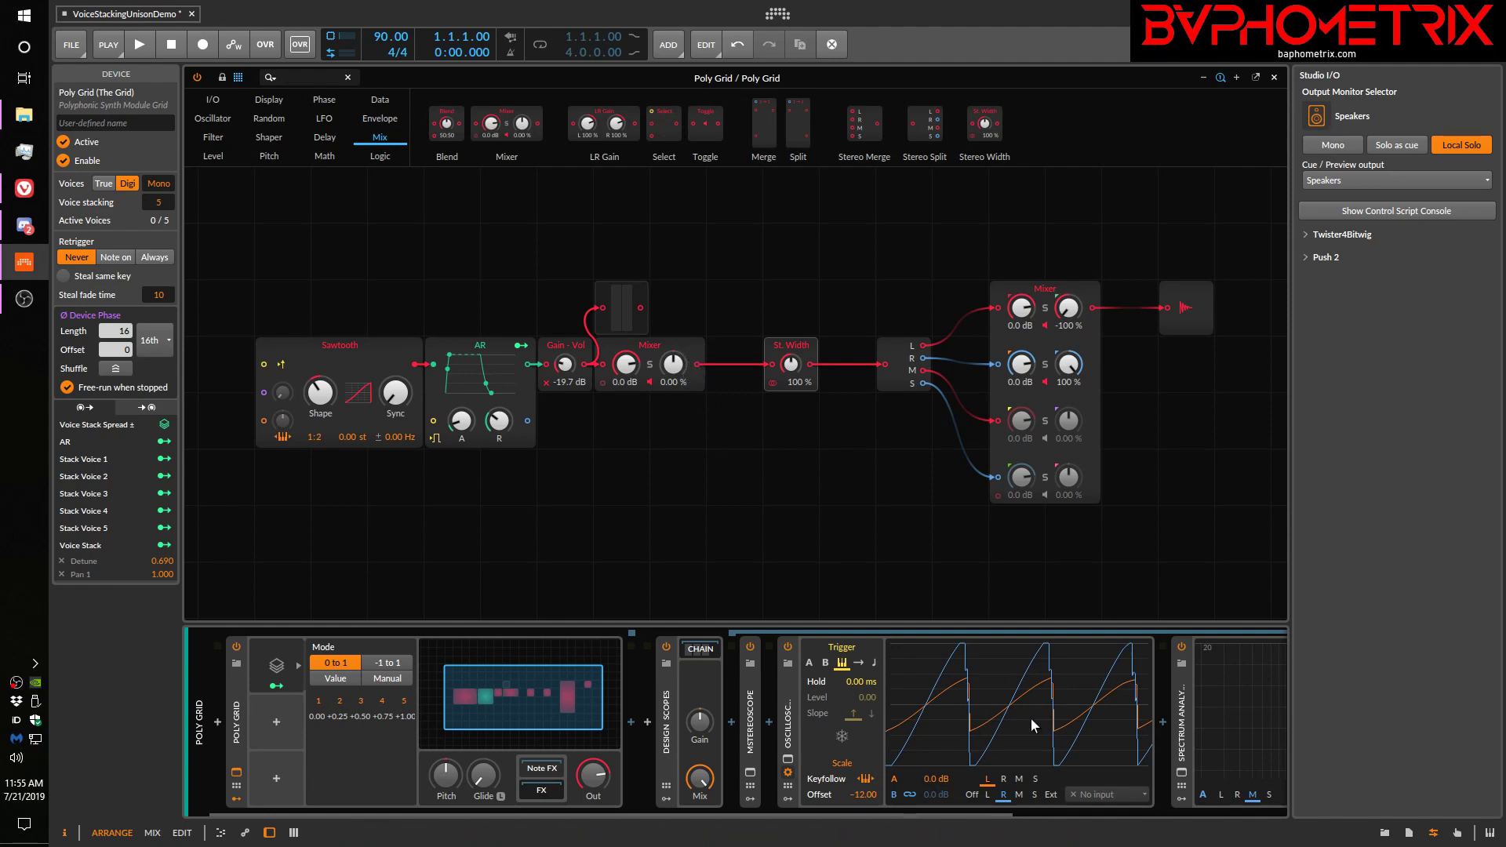
pyautogui.moveTo(971, 816)
pyautogui.scroll(-3, 971, 814)
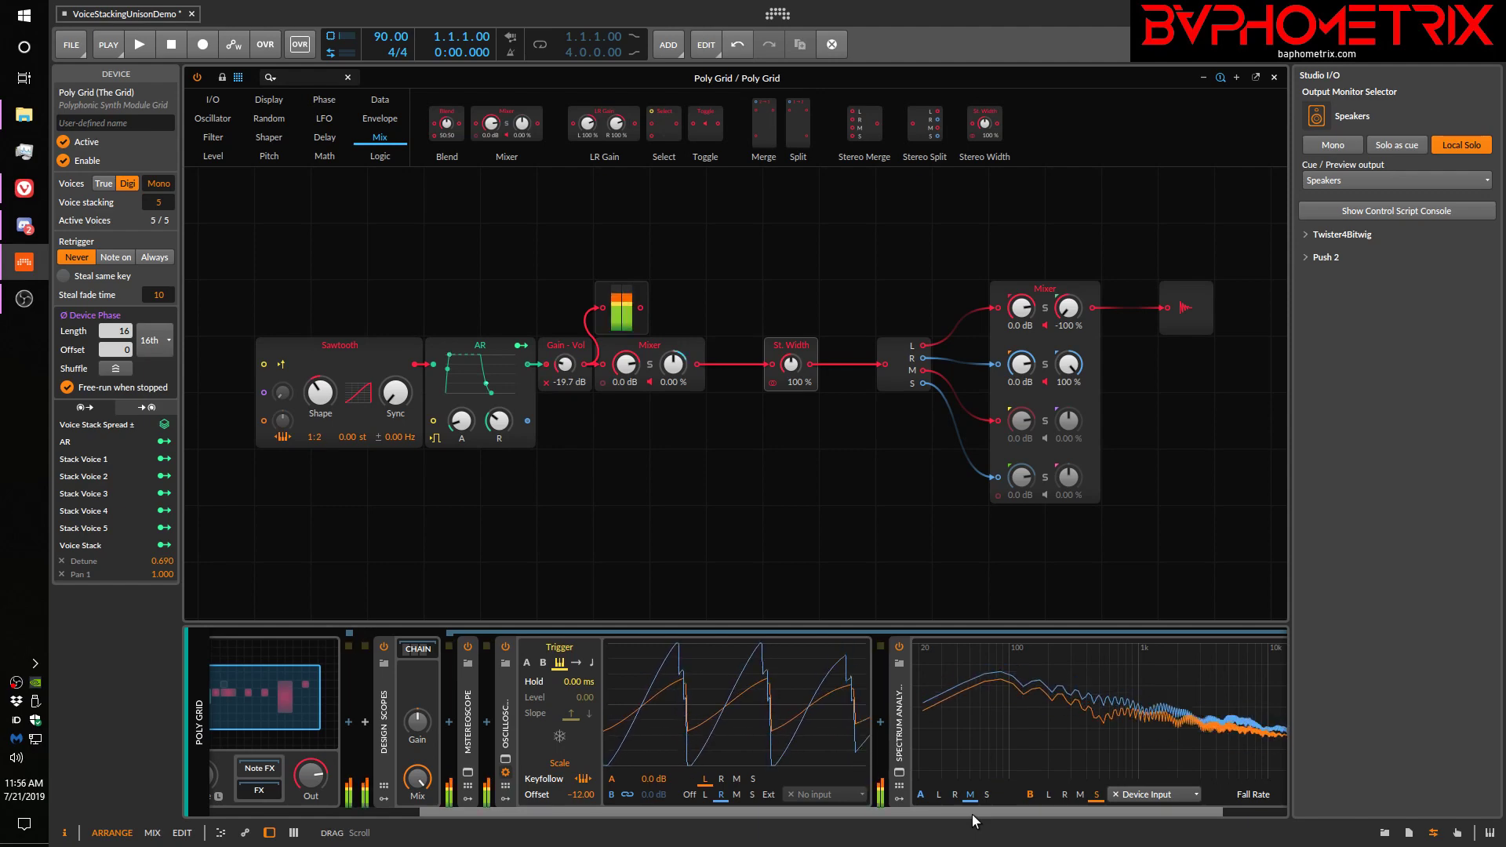
pyautogui.moveTo(972, 814); pyautogui.dragTo(799, 810)
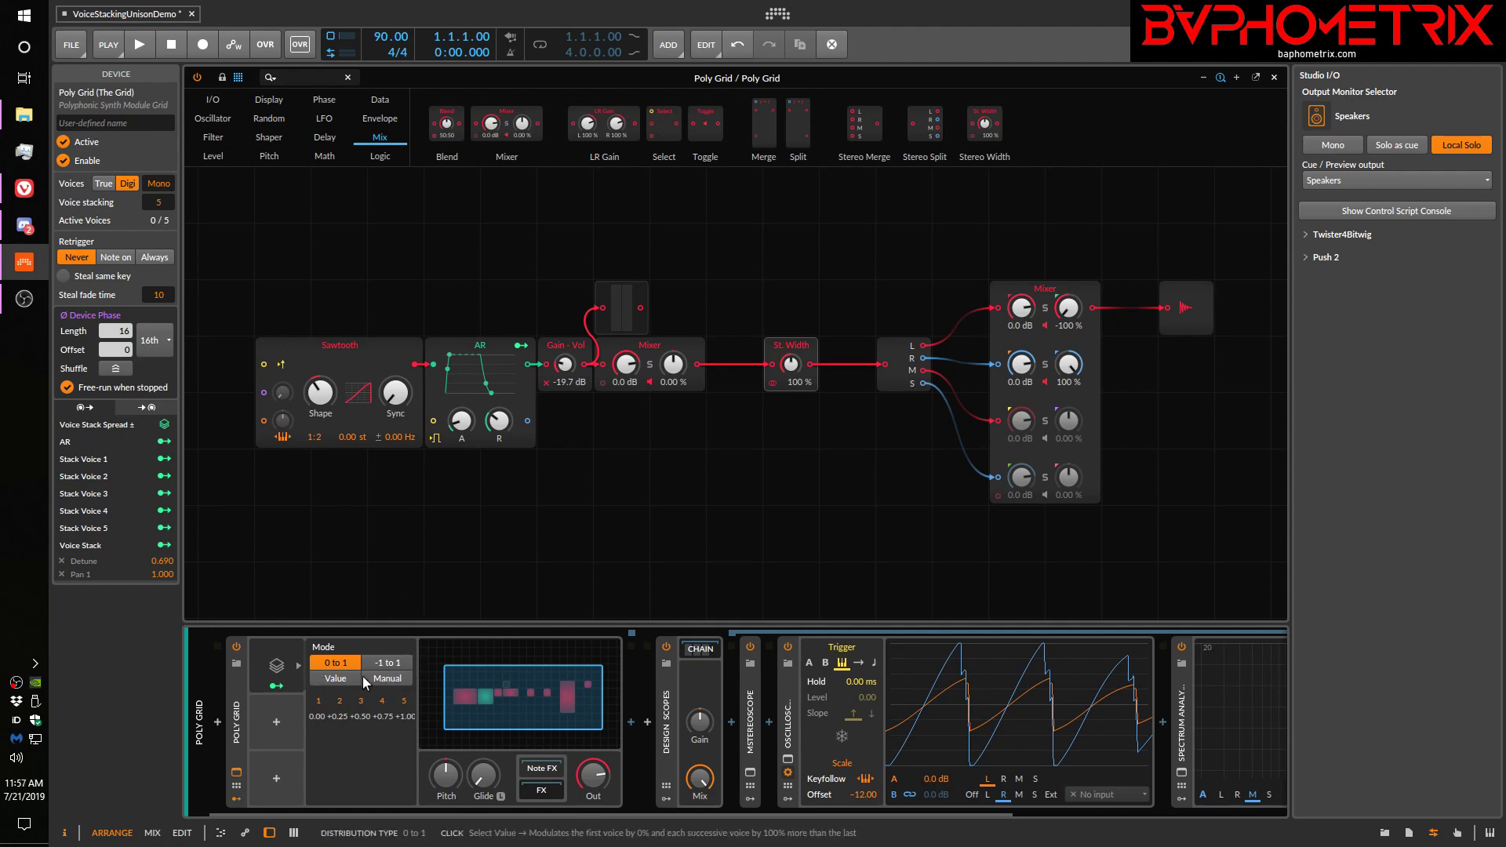
# Set the Voice Stack to Manual and draw a custom curve of values rising from zero at voice 1 to full at voice 5
pyautogui.click(384, 676)
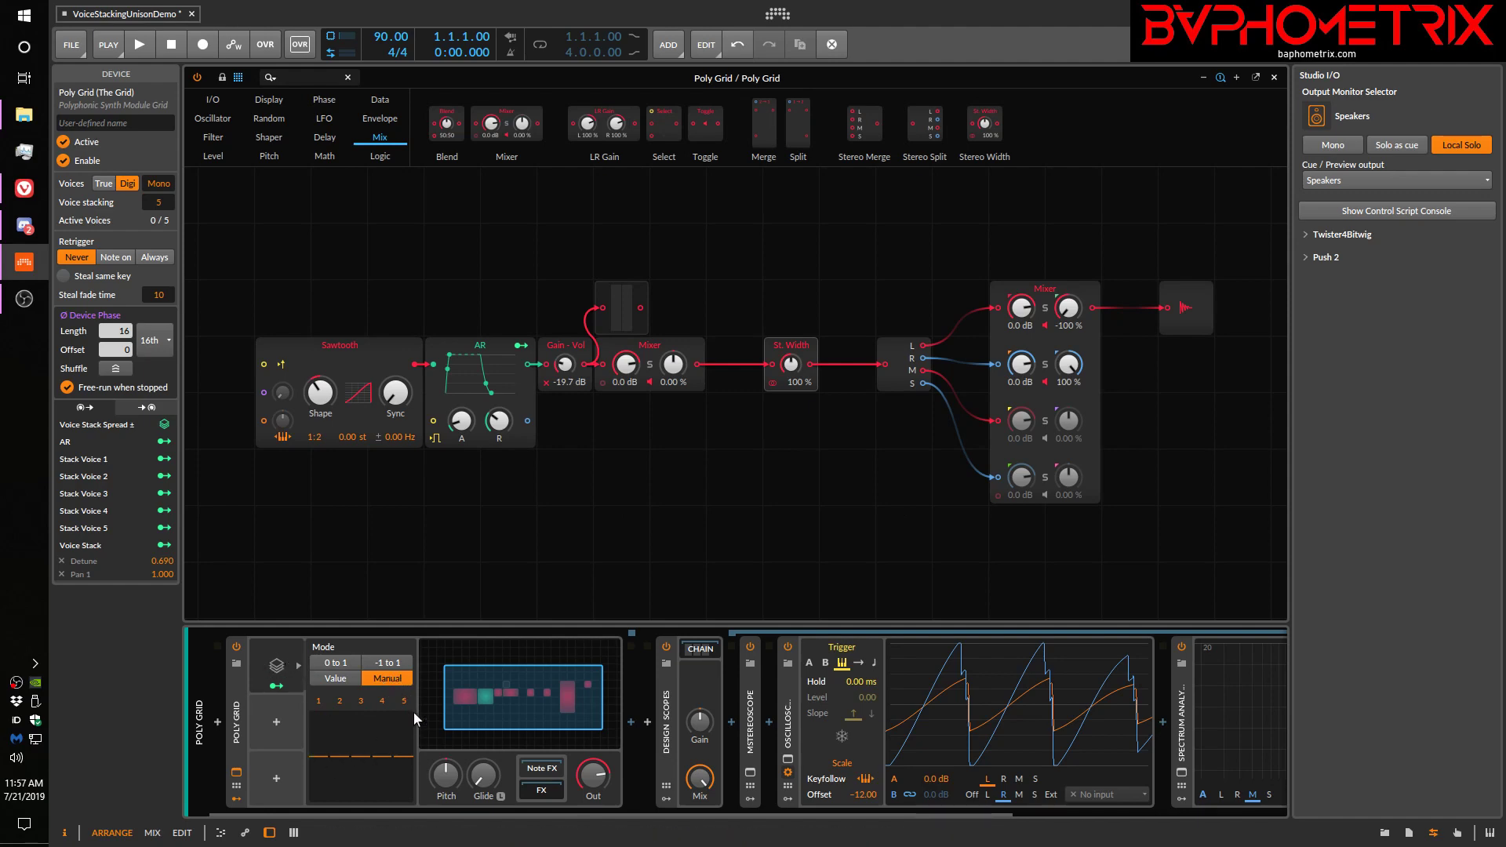
pyautogui.moveTo(321, 757); pyautogui.dragTo(403, 710)
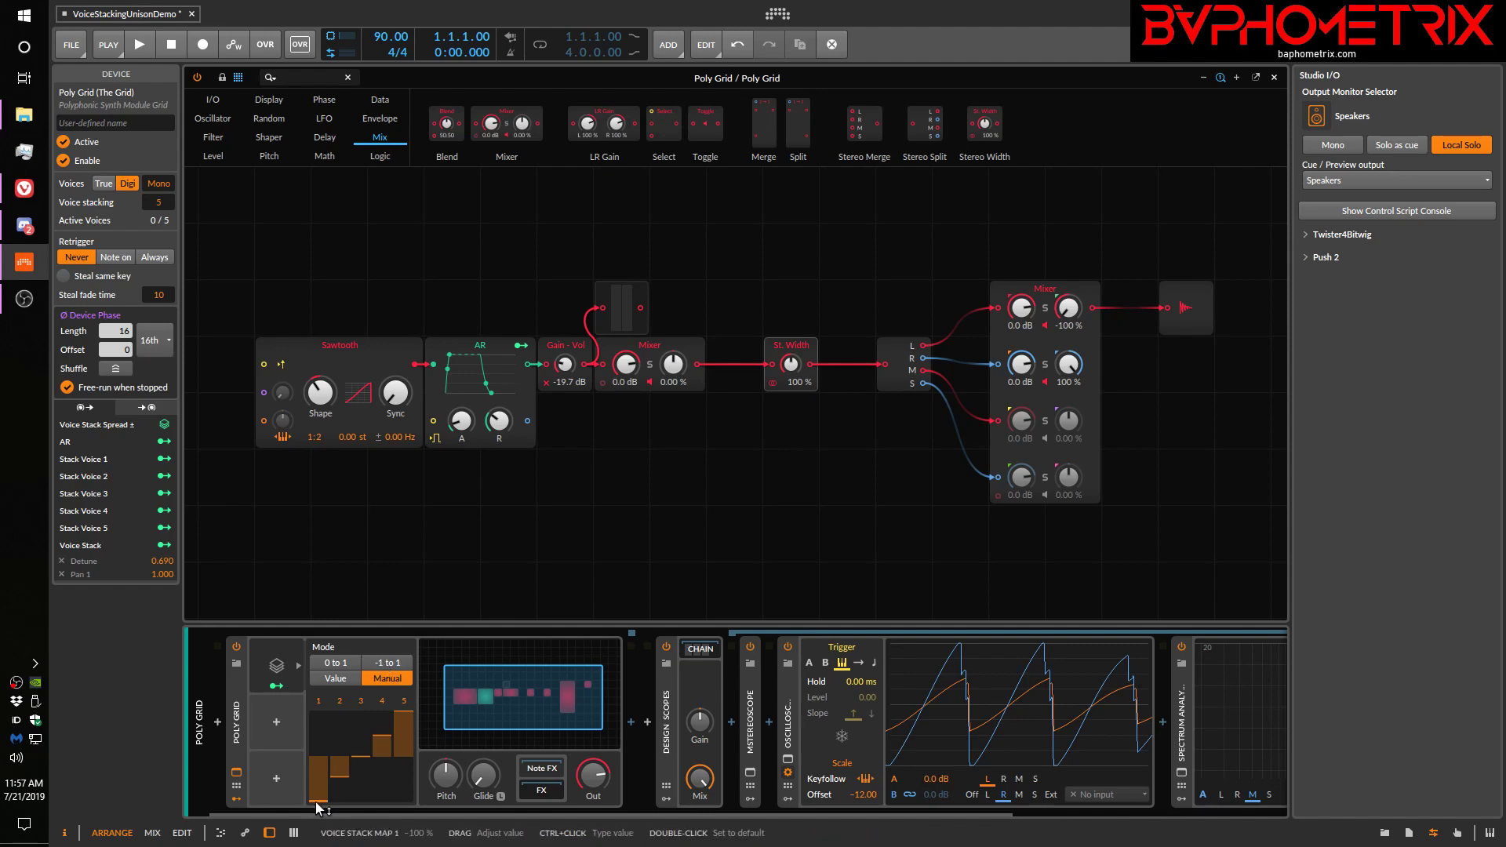
pyautogui.moveTo(319, 796); pyautogui.dragTo(383, 723)
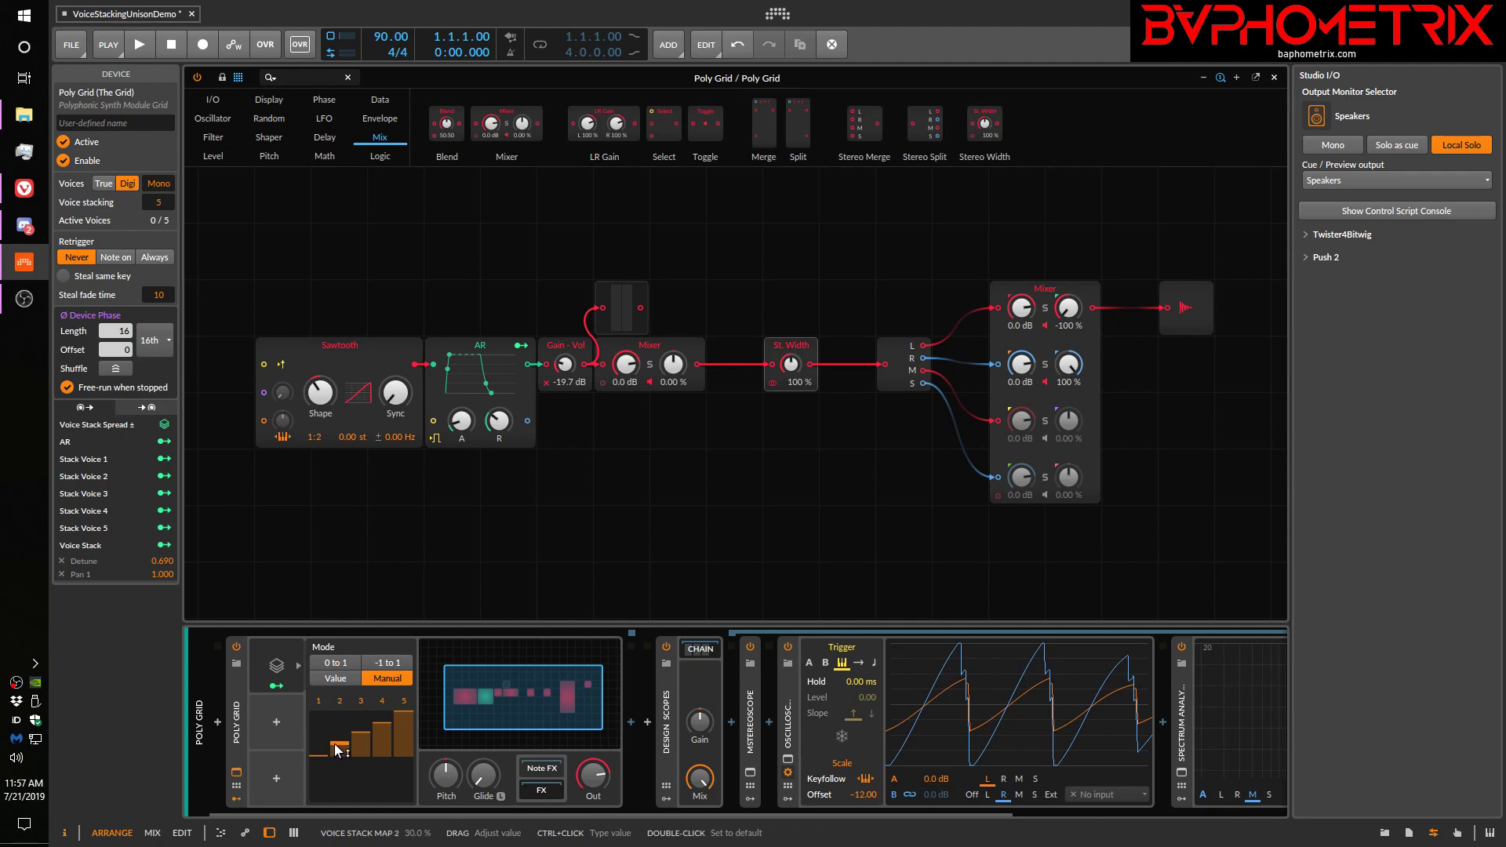
pyautogui.moveTo(345, 751); pyautogui.dragTo(345, 762)
pyautogui.moveTo(380, 723)
pyautogui.mouseDown()
pyautogui.moveTo(342, 744)
pyautogui.moveTo(382, 717)
pyautogui.moveTo(383, 736)
pyautogui.mouseUp()
# Close the Poly Grid editor, open Serum from its track, and set oscillator A's global unison mode to Exp
pyautogui.click(236, 774)
pyautogui.click(259, 168)
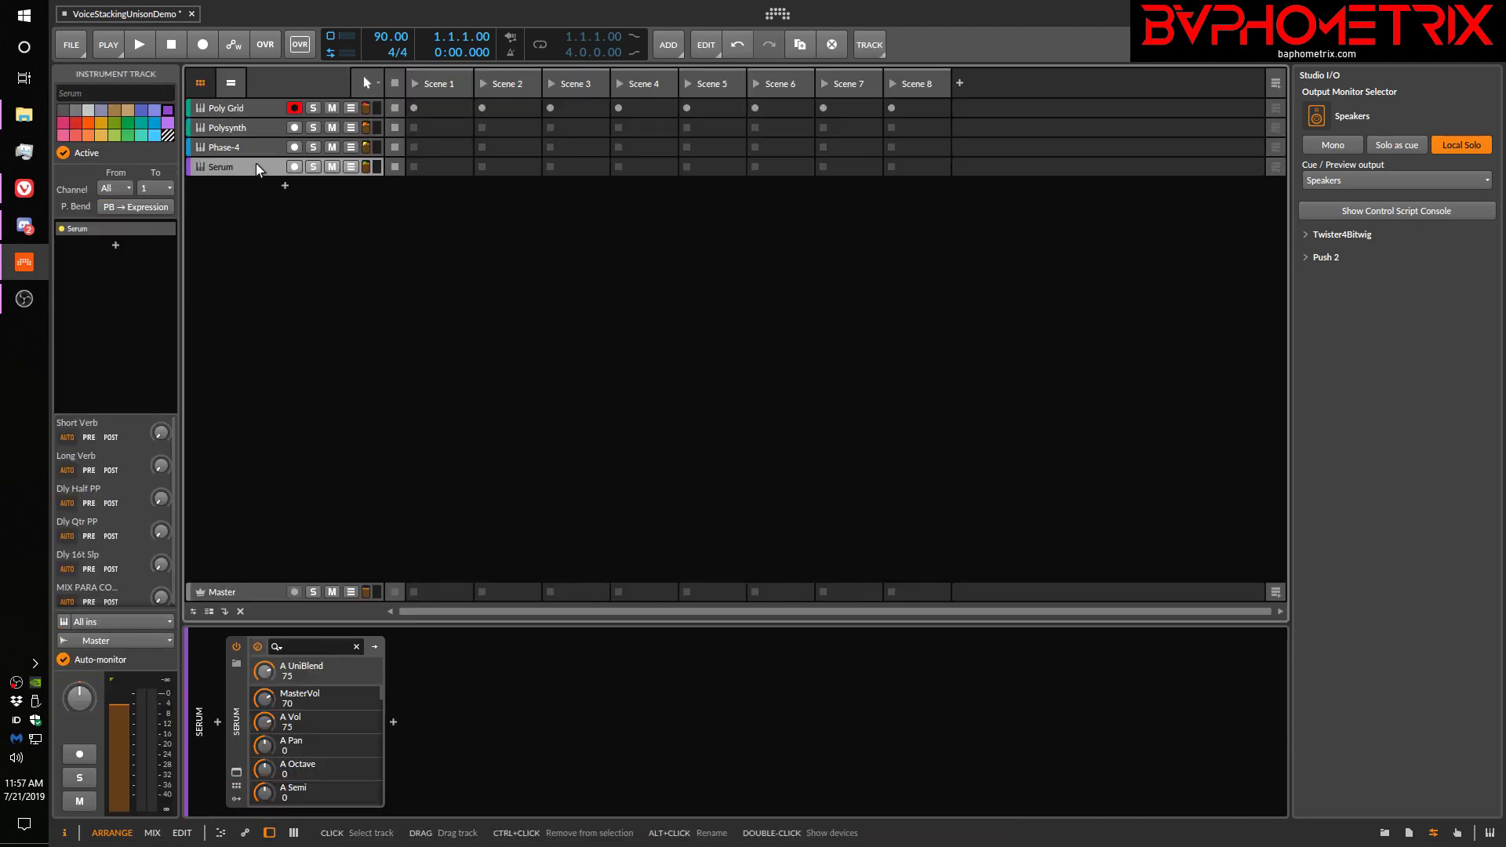
pyautogui.click(236, 772)
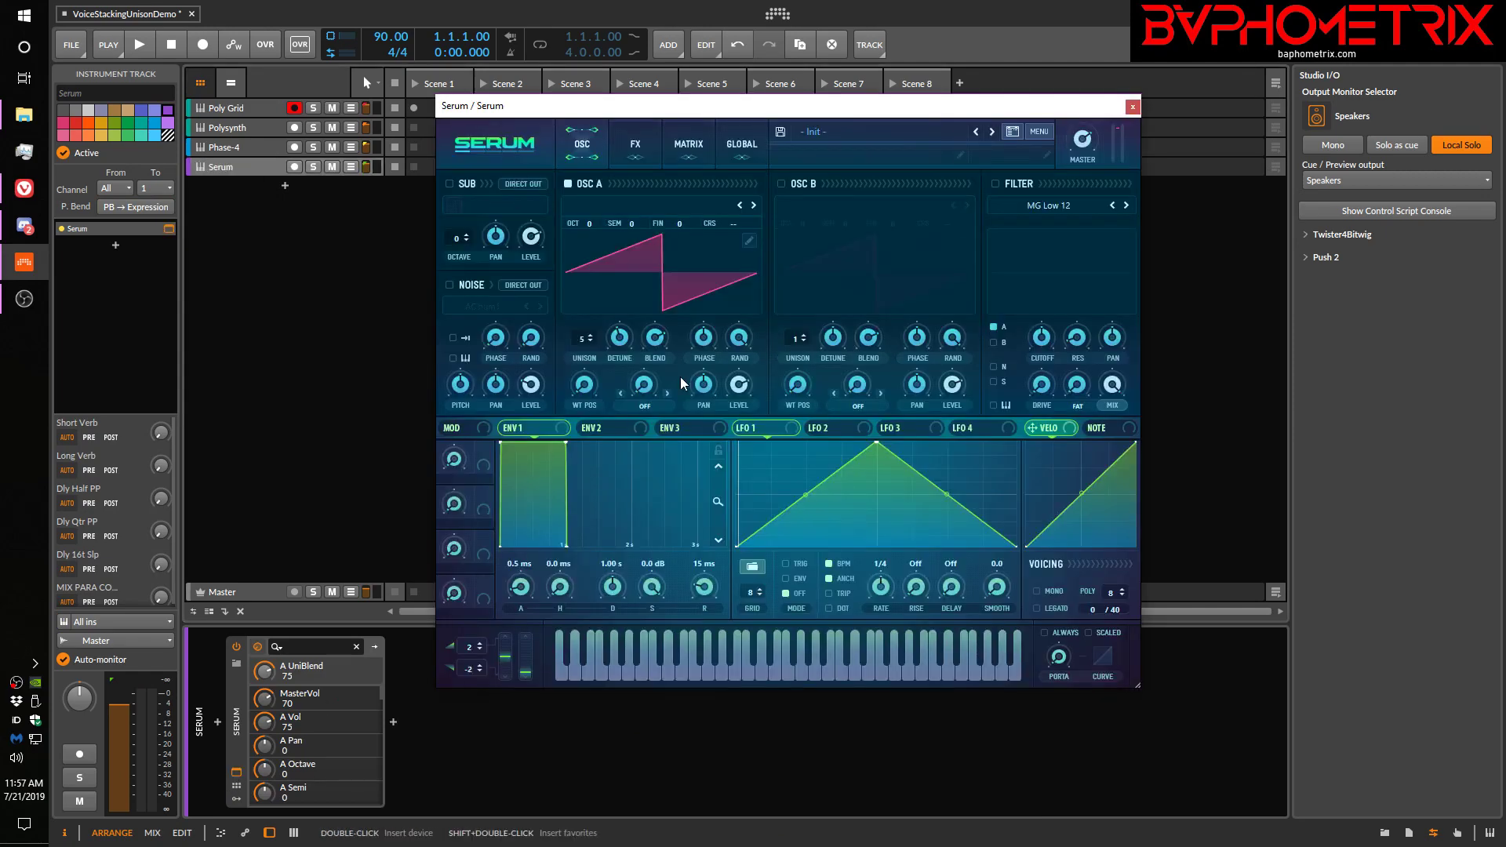
pyautogui.click(741, 148)
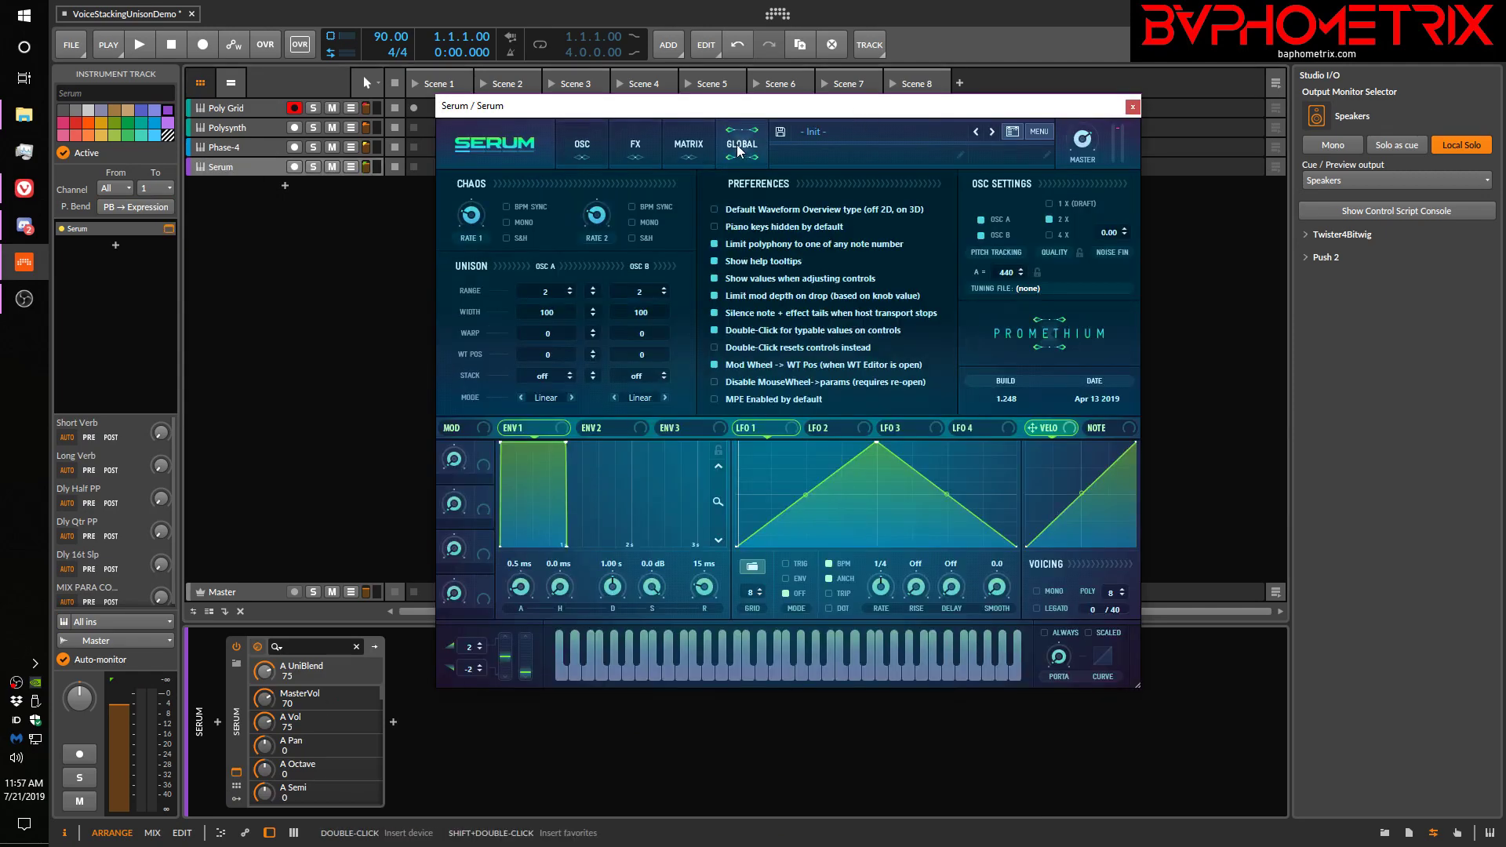
pyautogui.click(549, 399)
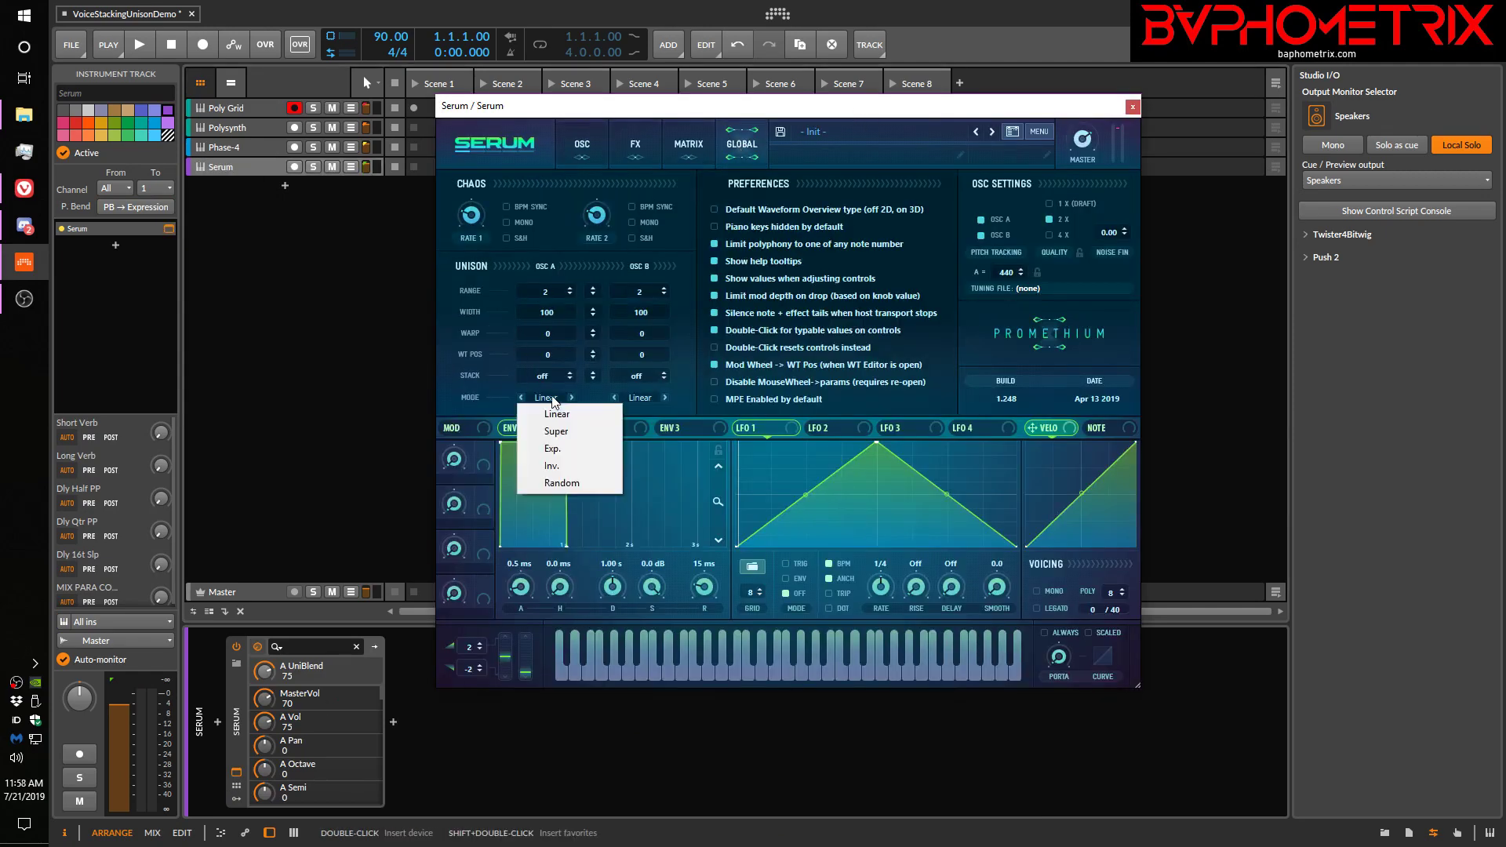
pyautogui.click(565, 452)
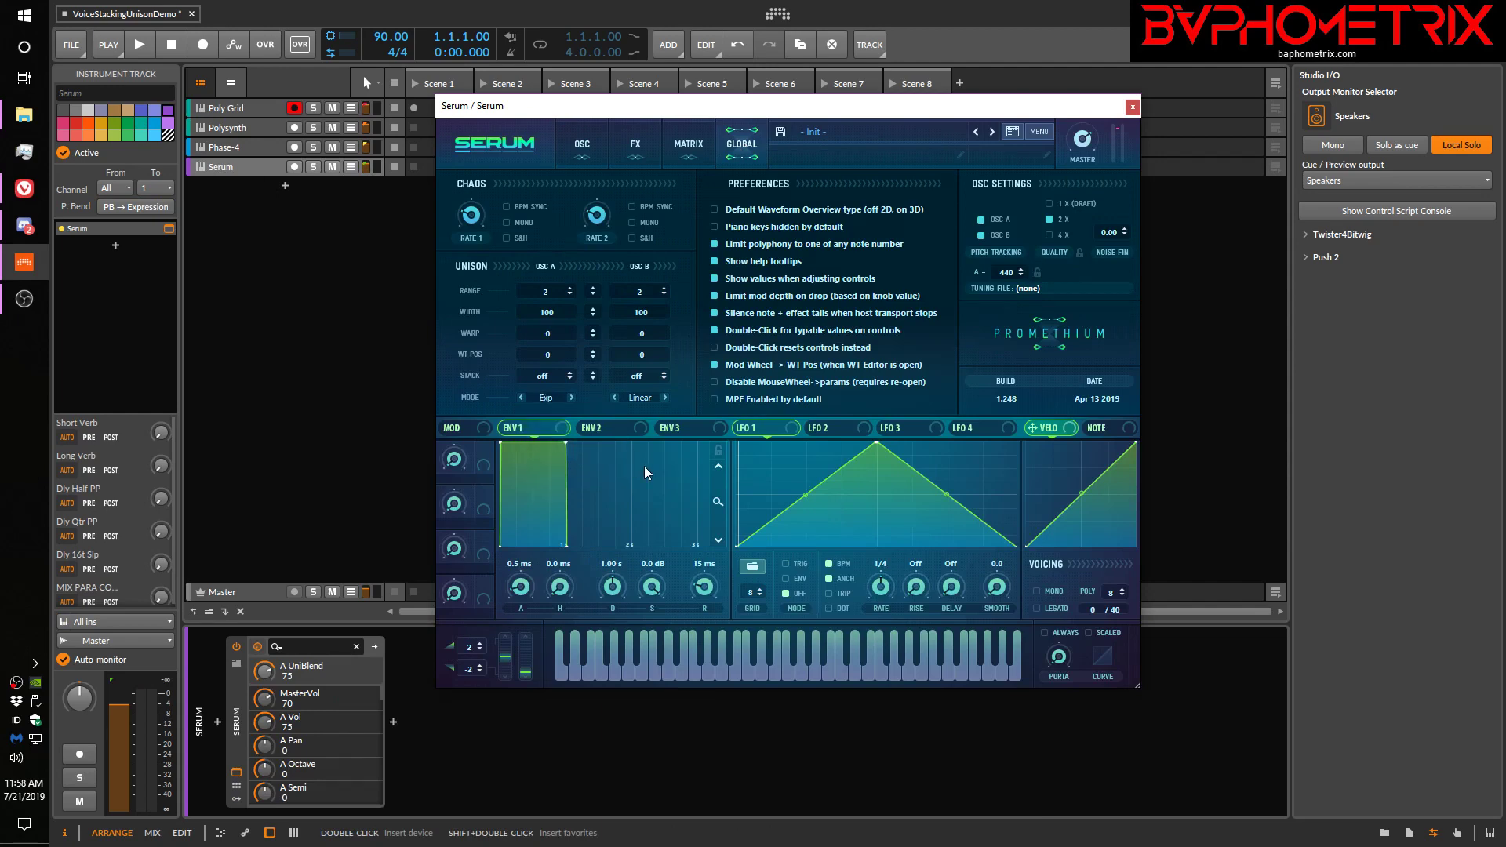
# Return to Serum's oscillator view and adjust oscillator A's unison detune to 0.70 to show the exponential voice spread
pyautogui.click(595, 143)
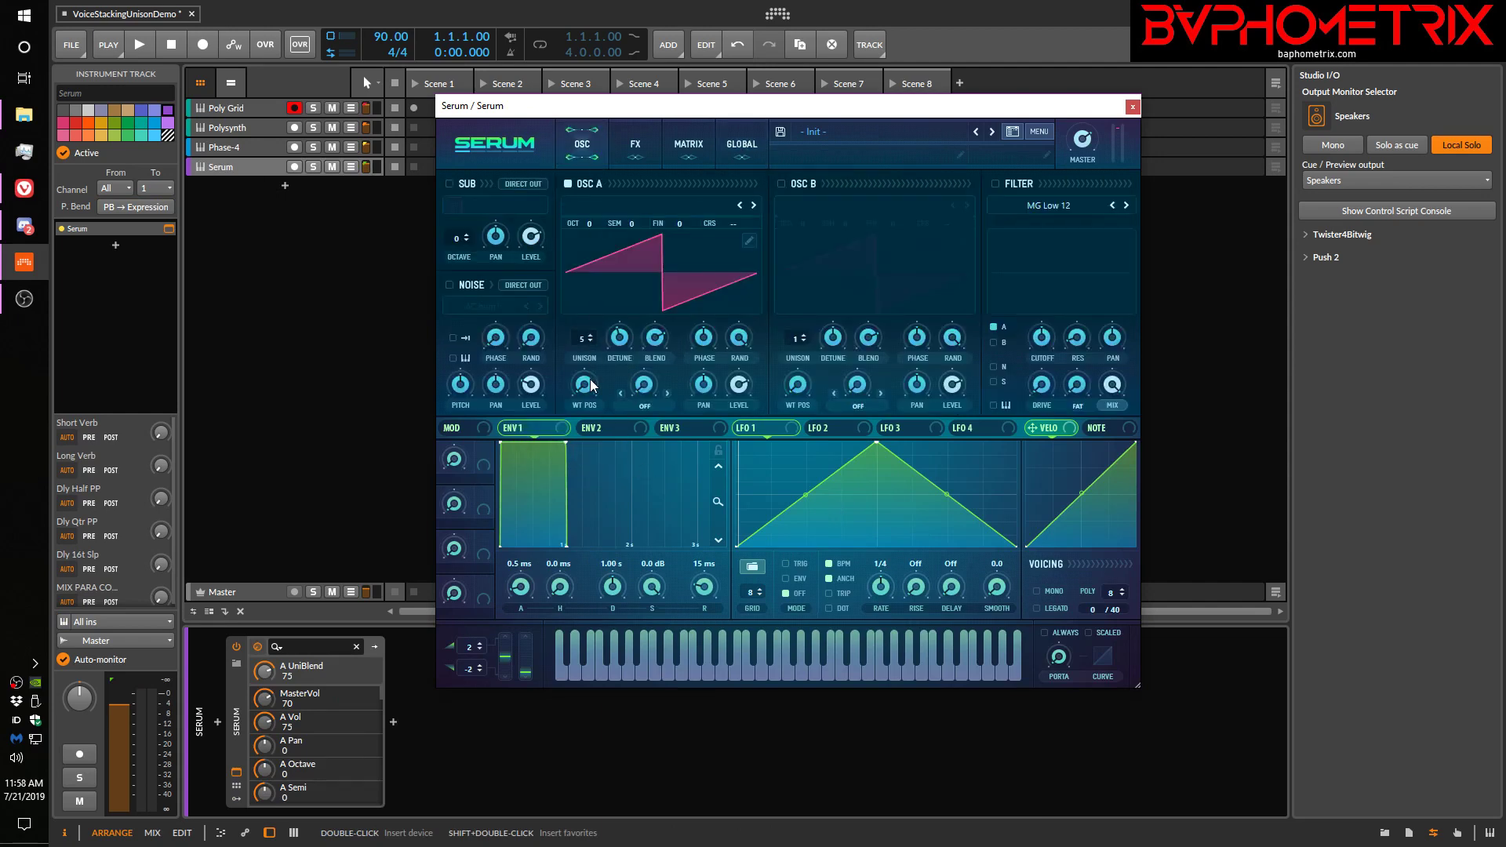
pyautogui.moveTo(626, 335); pyautogui.dragTo(636, 287)
pyautogui.click(627, 341)
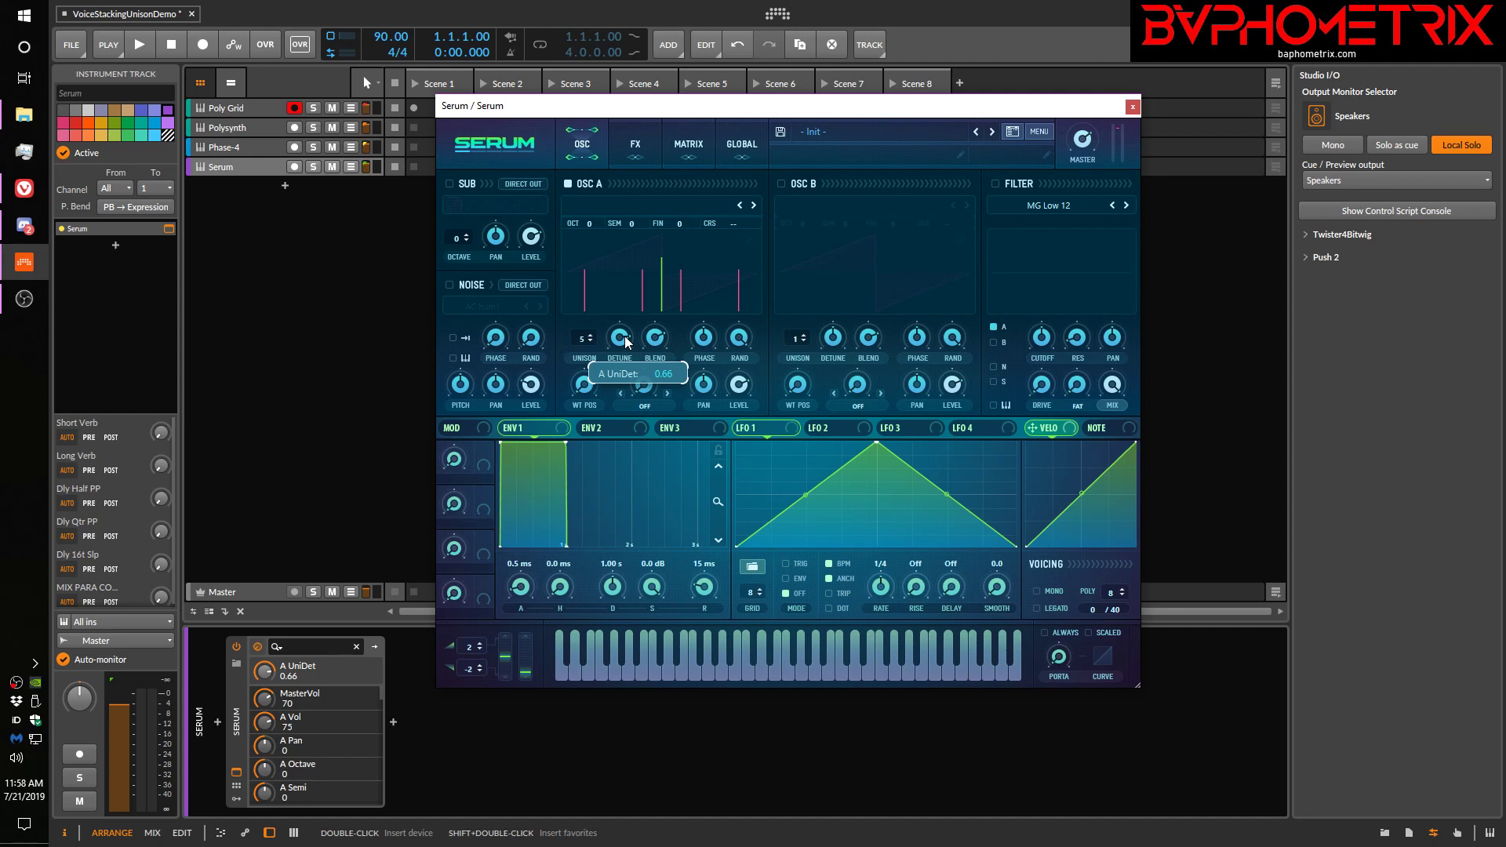
pyautogui.moveTo(627, 341); pyautogui.dragTo(626, 337)
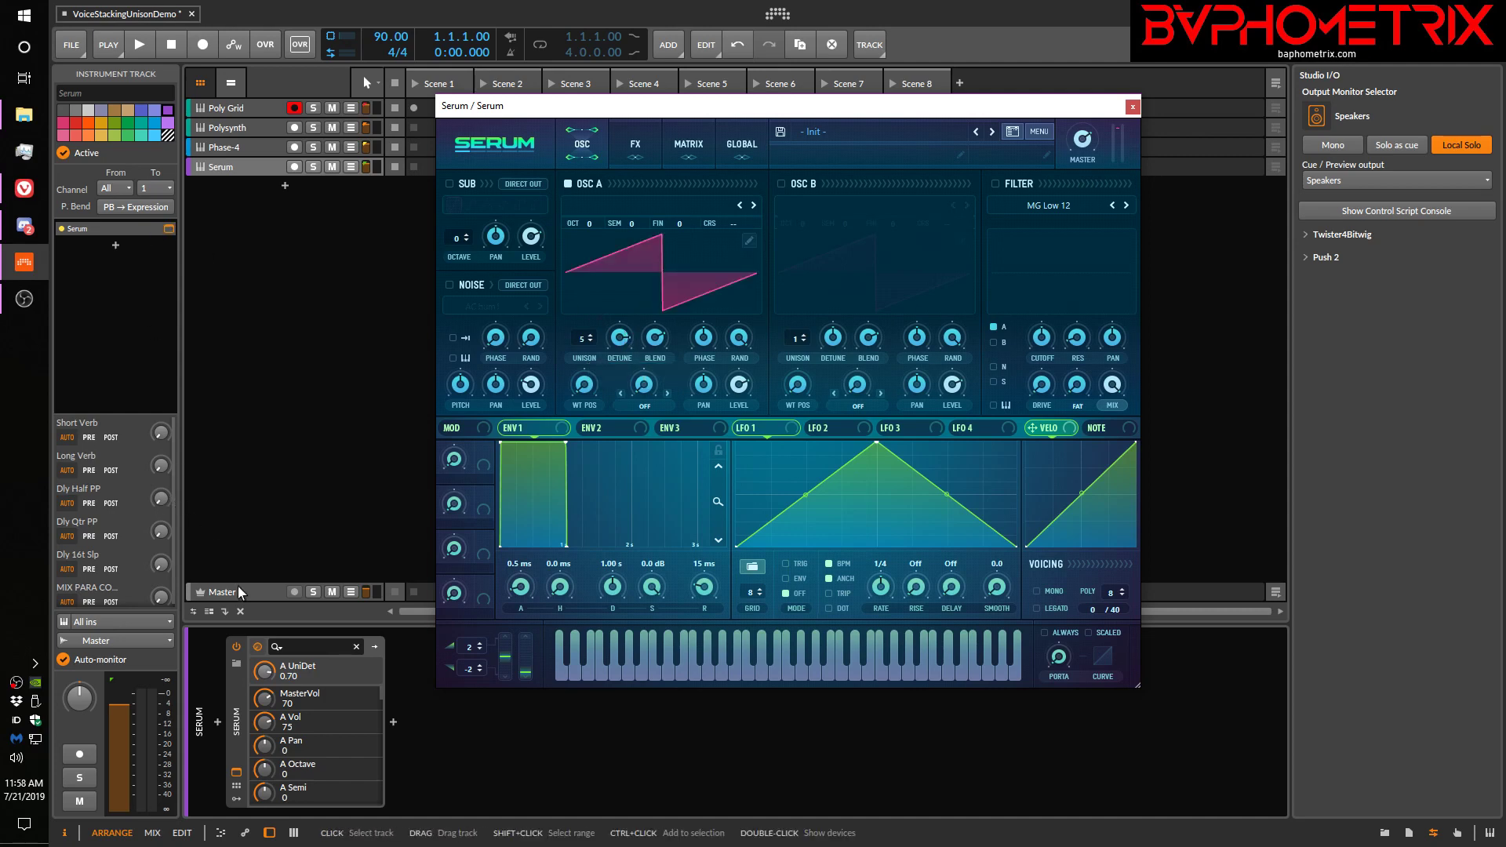
# Close Serum and redraw the Poly Grid's manual stack values exponentially, from -100% on voice 1 to 100% on voice 5, with small values on voices 2 and 4
pyautogui.click(241, 107)
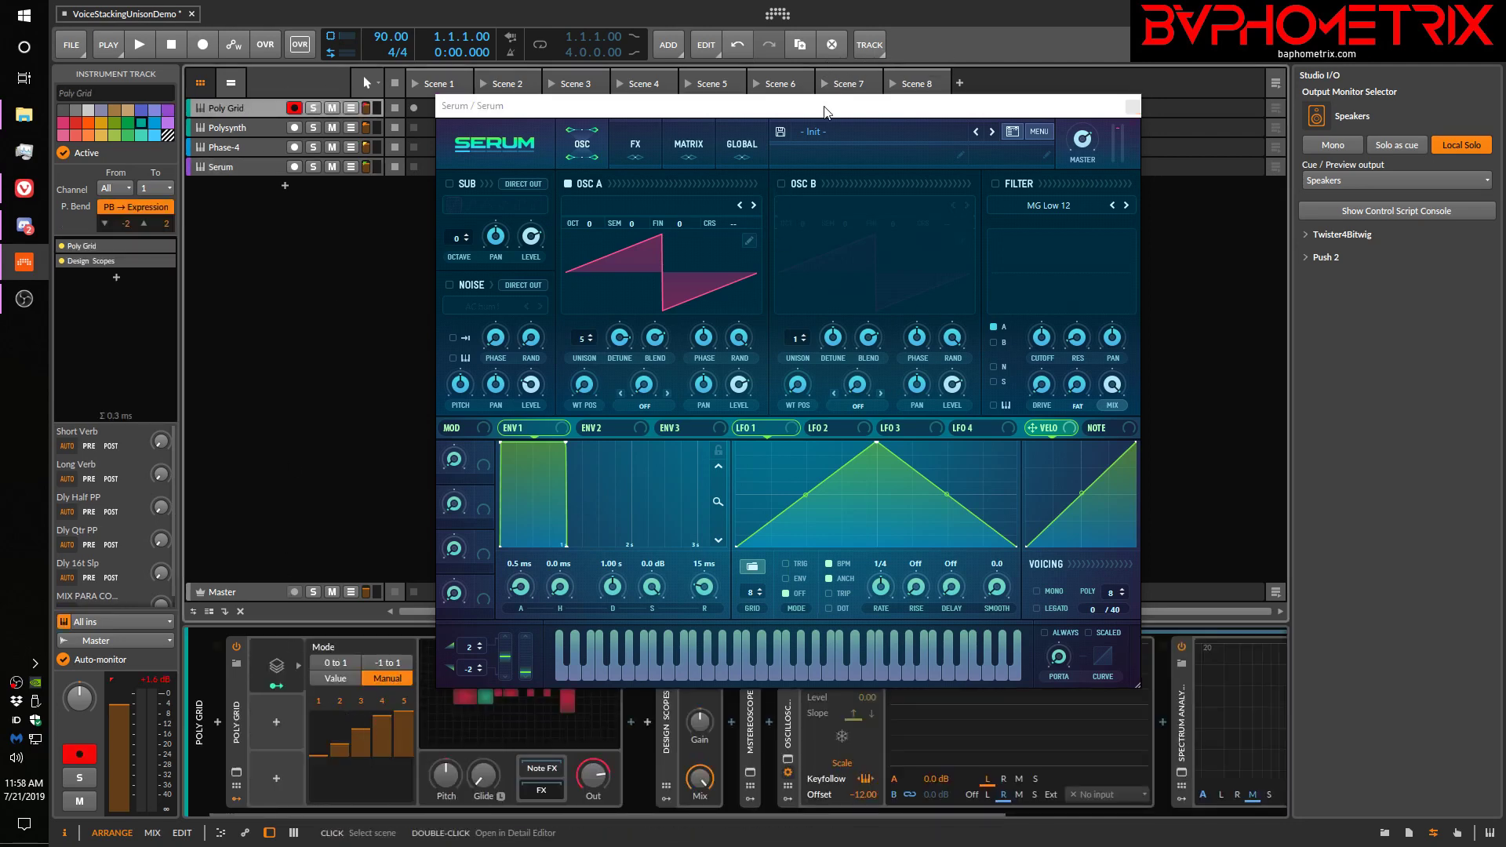
pyautogui.click(1133, 106)
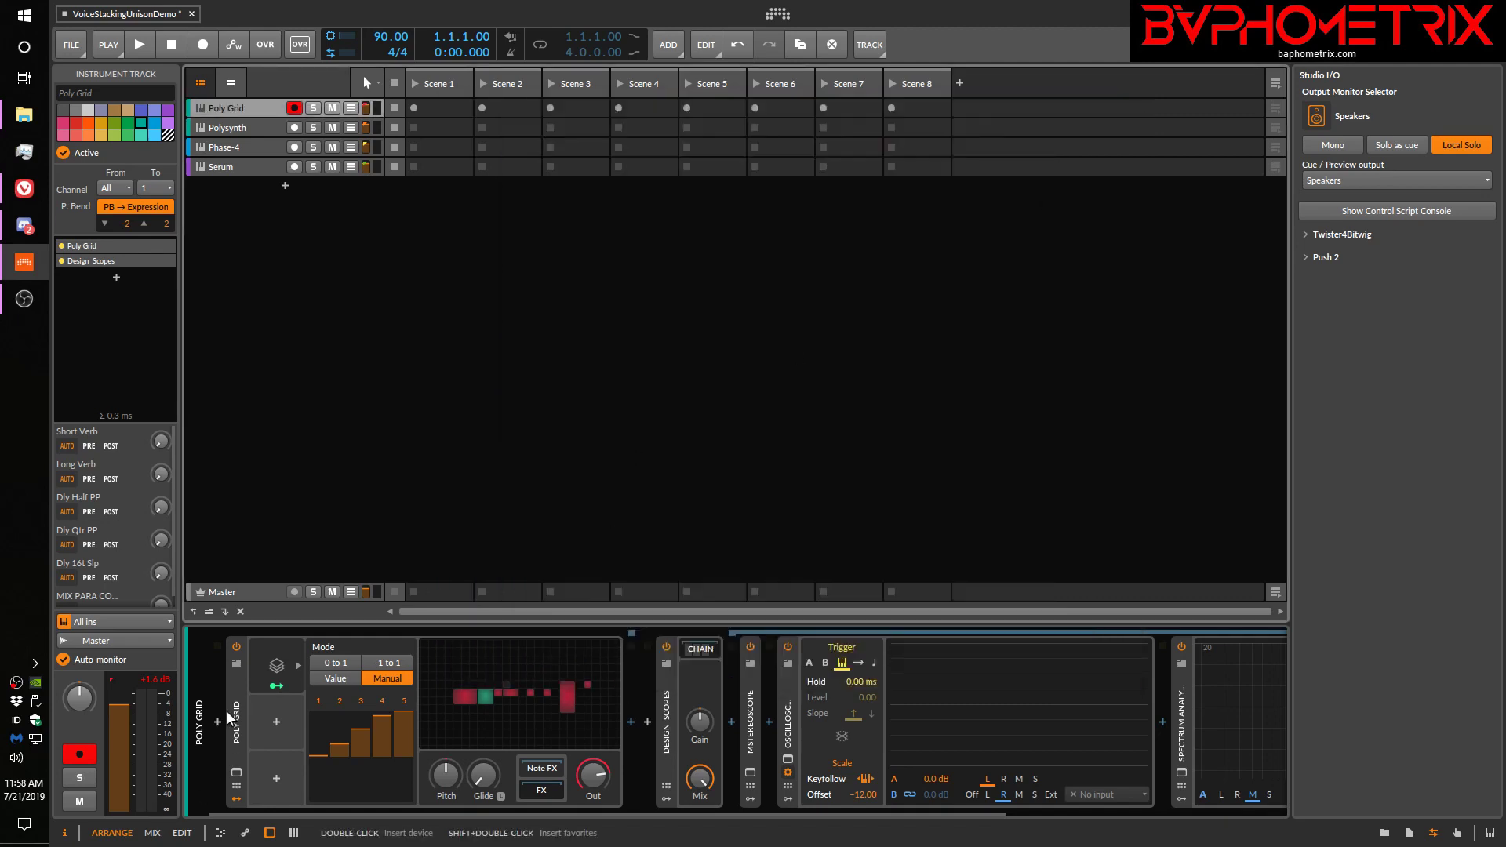
pyautogui.moveTo(339, 746)
pyautogui.mouseDown()
pyautogui.moveTo(340, 761)
pyautogui.moveTo(366, 739)
pyautogui.moveTo(349, 765)
pyautogui.mouseUp()
pyautogui.moveTo(382, 715); pyautogui.dragTo(330, 802)
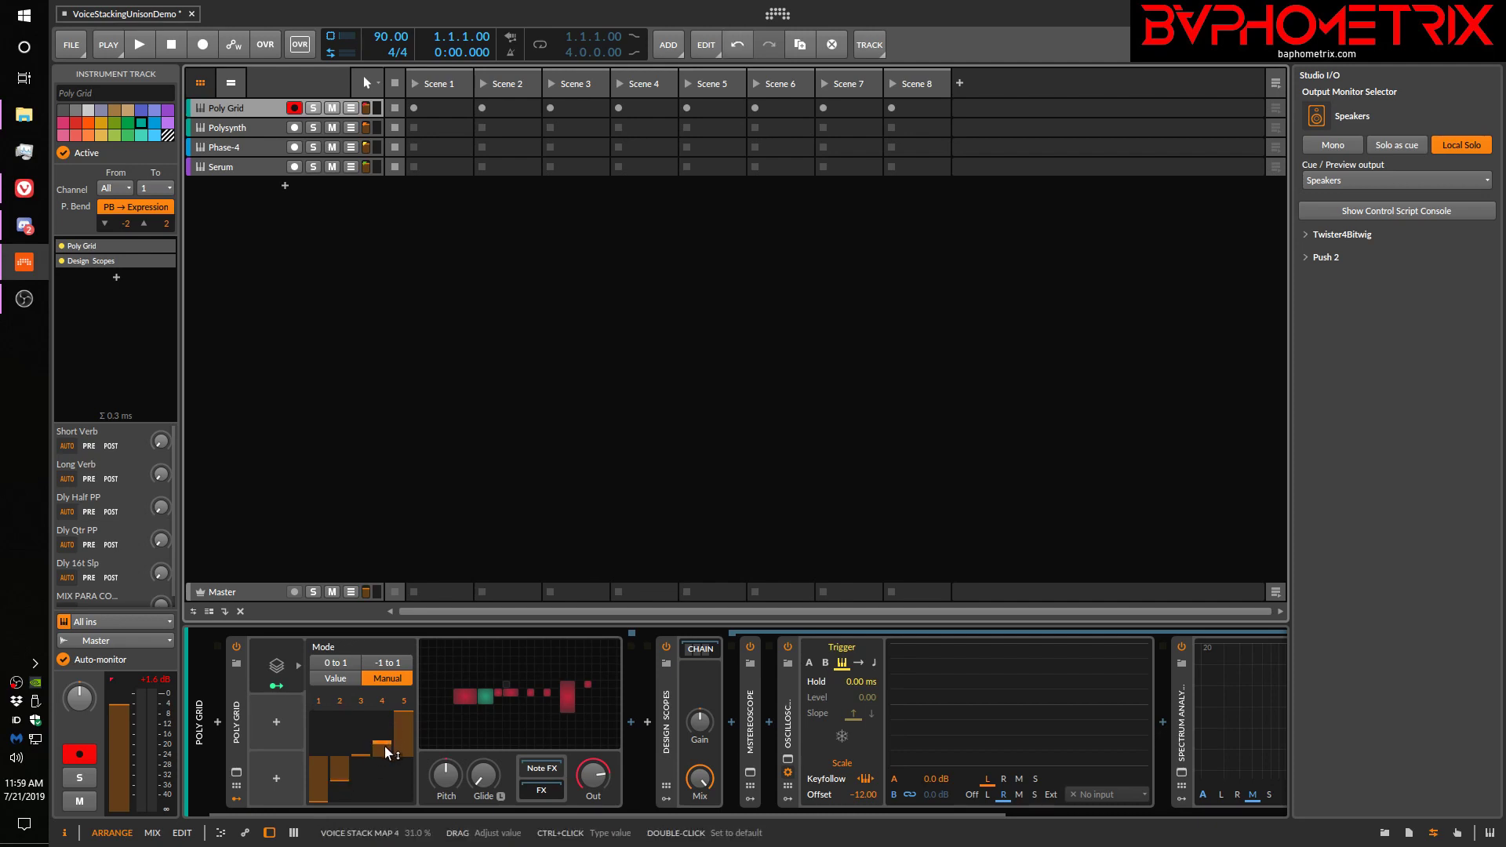
pyautogui.moveTo(389, 753)
pyautogui.mouseDown()
pyautogui.moveTo(389, 740)
pyautogui.moveTo(340, 778)
pyautogui.moveTo(382, 734)
pyautogui.moveTo(393, 753)
pyautogui.mouseUp()
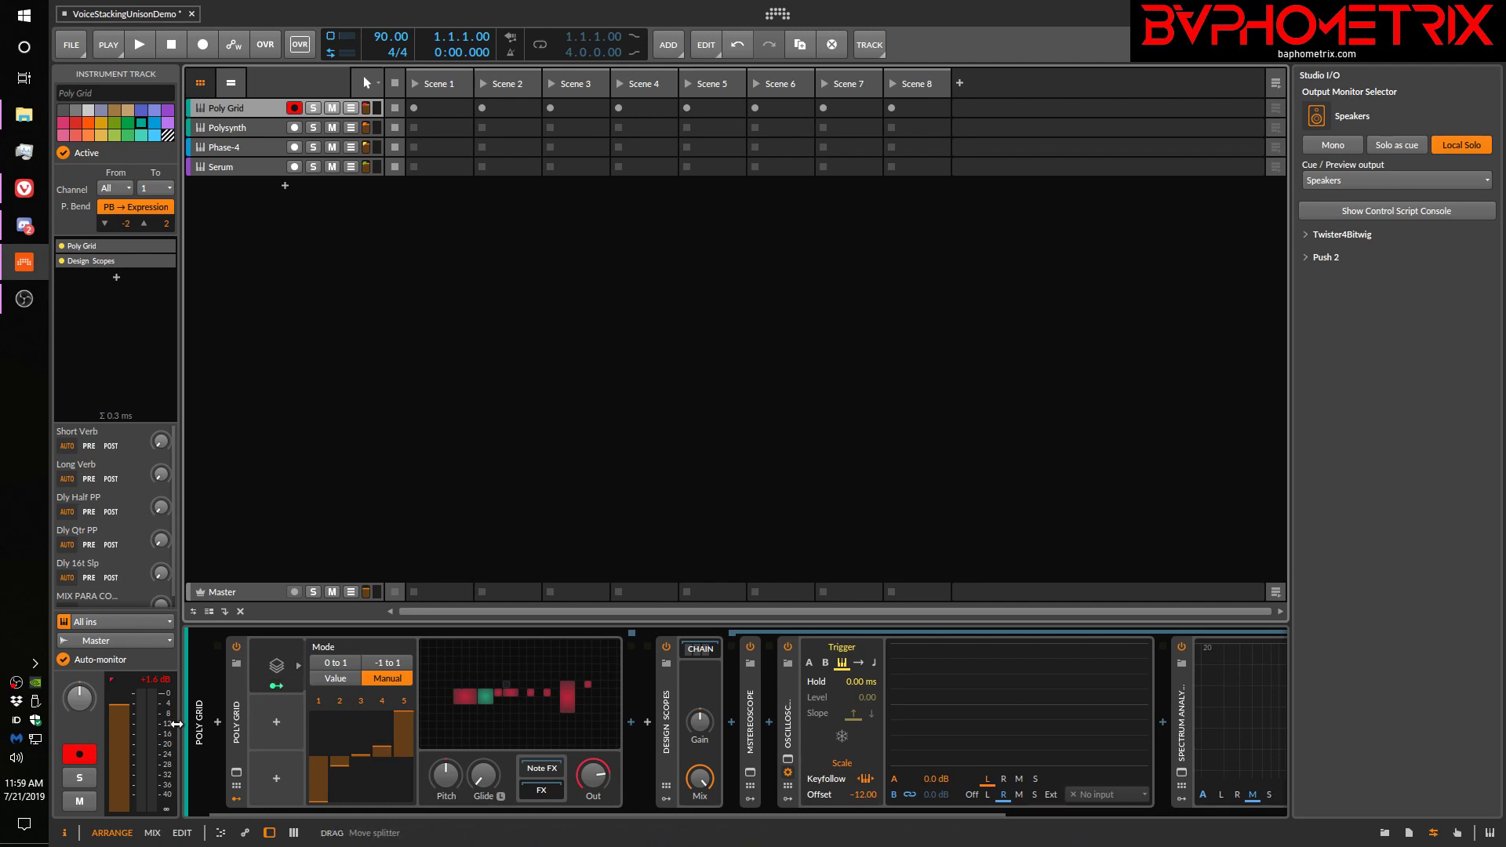
# Inspect the Voice Stack's Detune and Pan 1 mappings, and examine the oscilloscope and spectrum analyser with the exponential spread
pyautogui.click(277, 665)
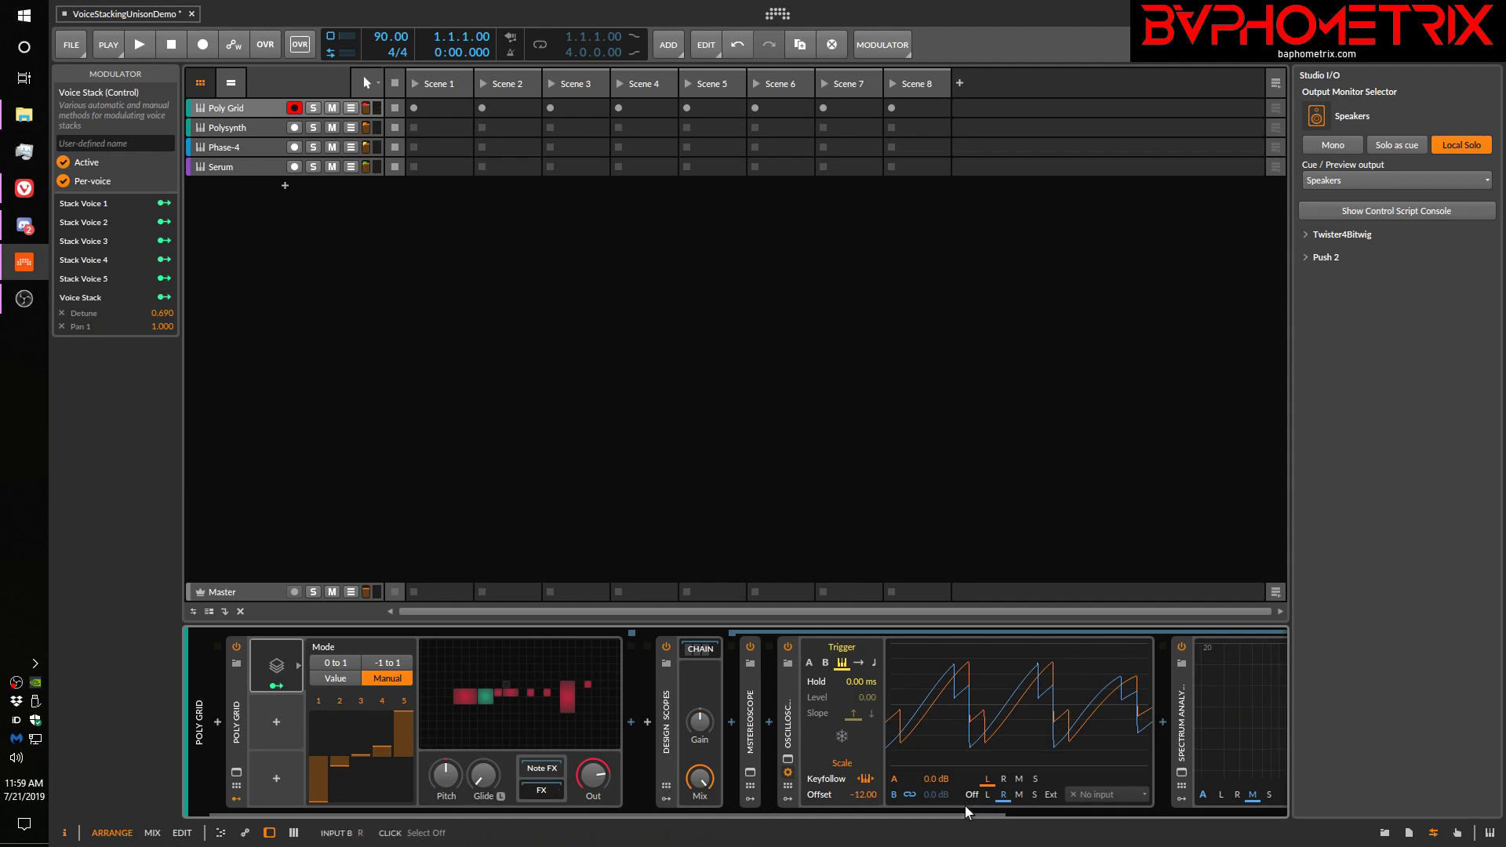
pyautogui.scroll(-3, 967, 815)
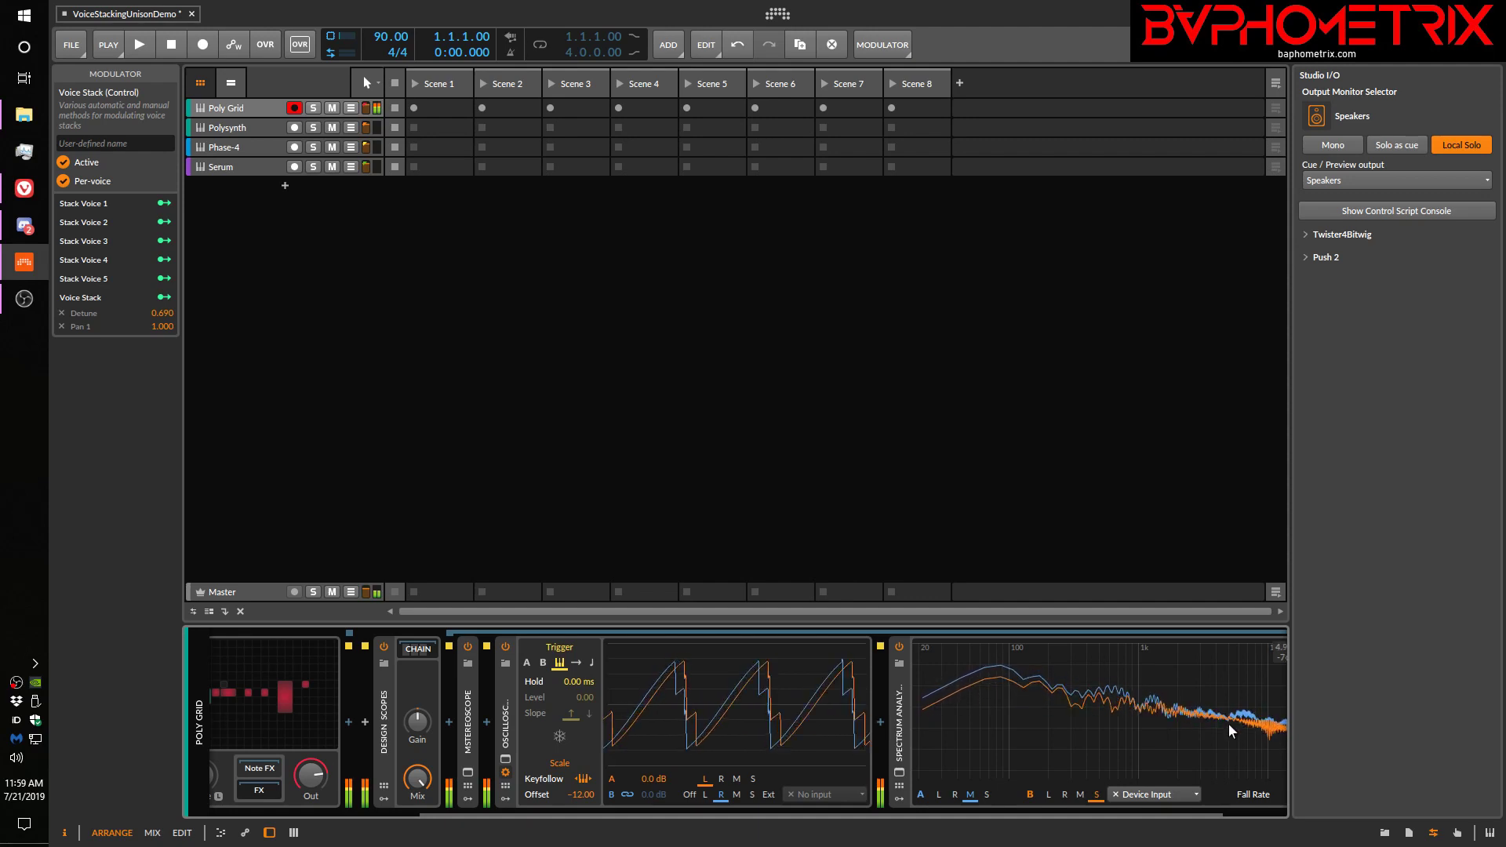
pyautogui.scroll(3, 877, 820)
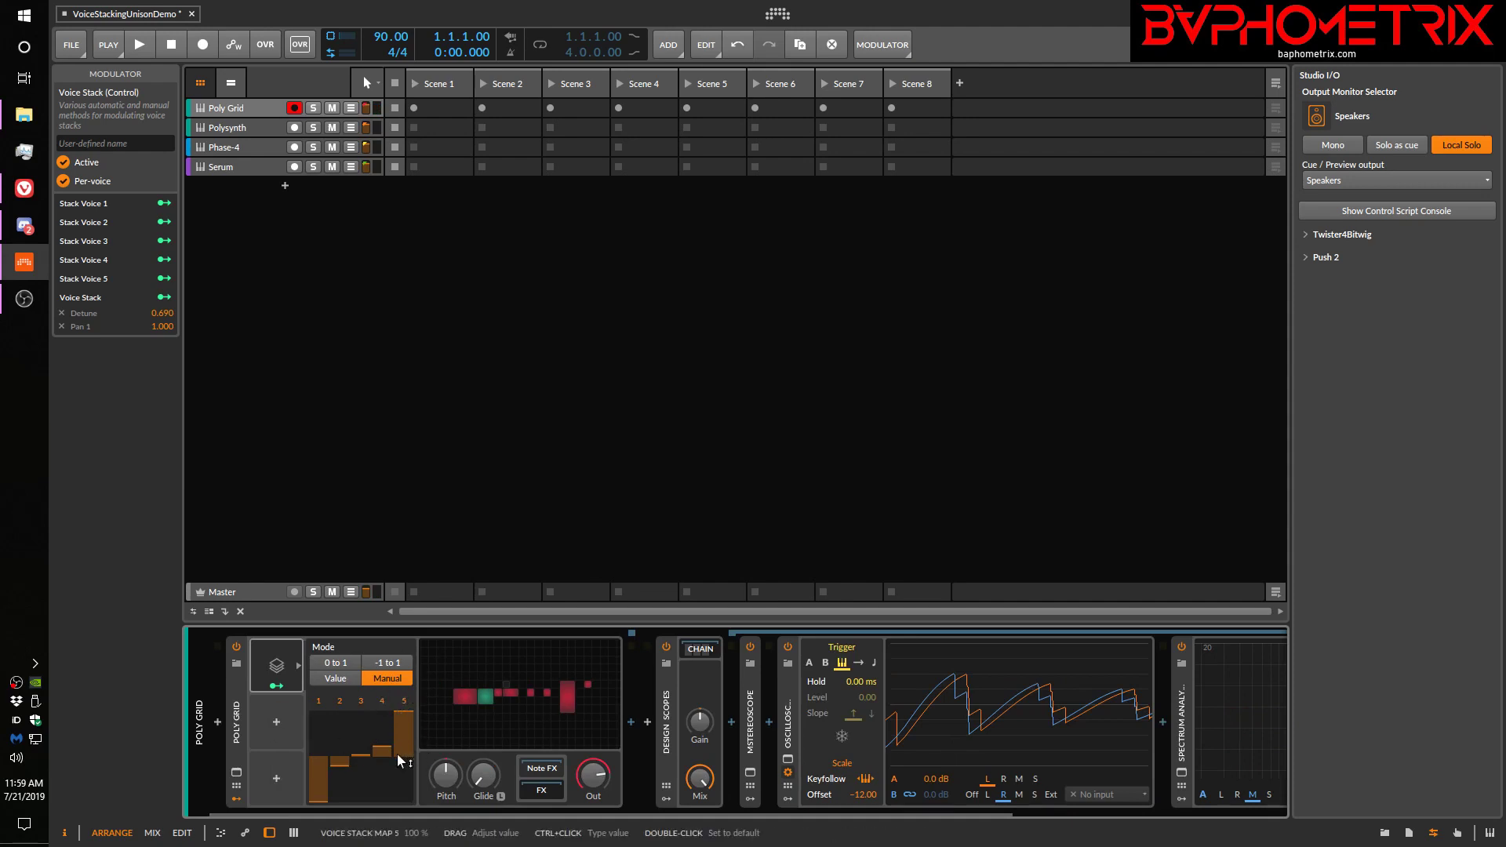
# Open the Poly Grid editor and set the Voice Stack mode to -1 to 1
pyautogui.click(489, 699)
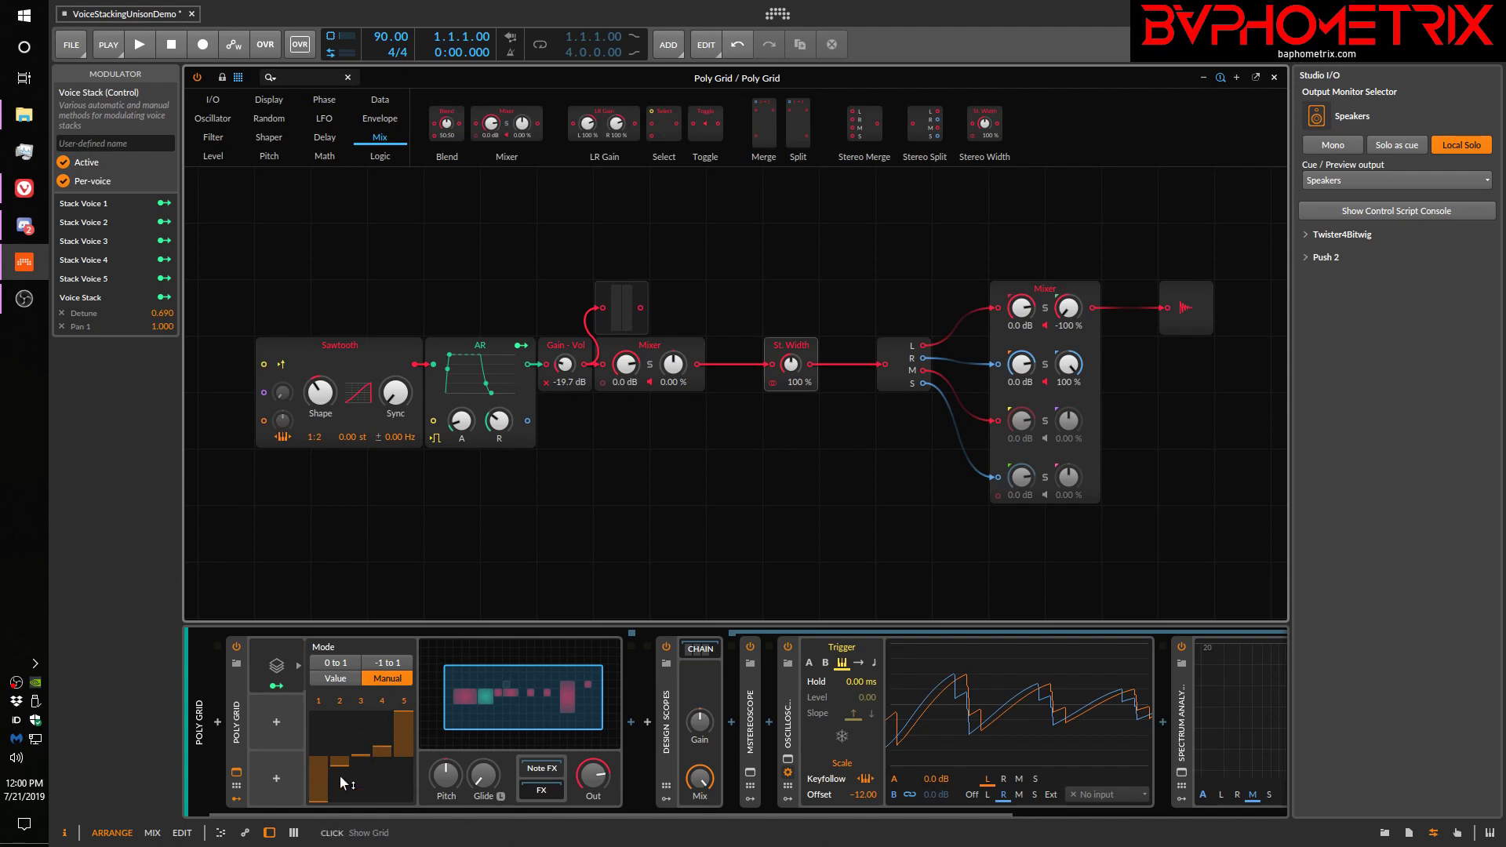
pyautogui.click(397, 662)
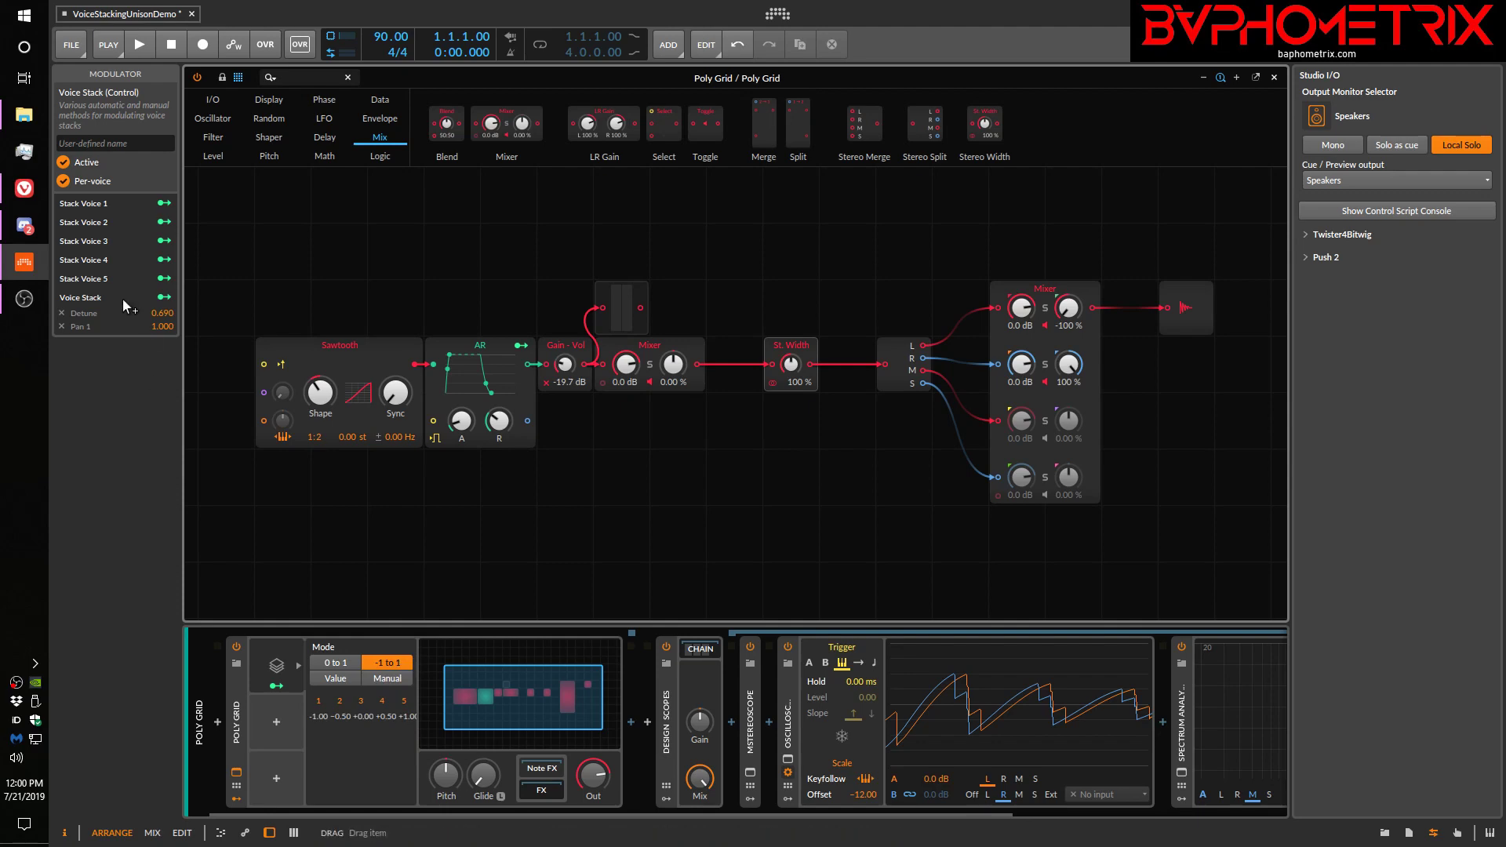
# Compare the Voice Stack's 0 to 1, -1 to 1 and Manual modes on the Poly Grid device, finishing on -1 to 1
pyautogui.click(234, 689)
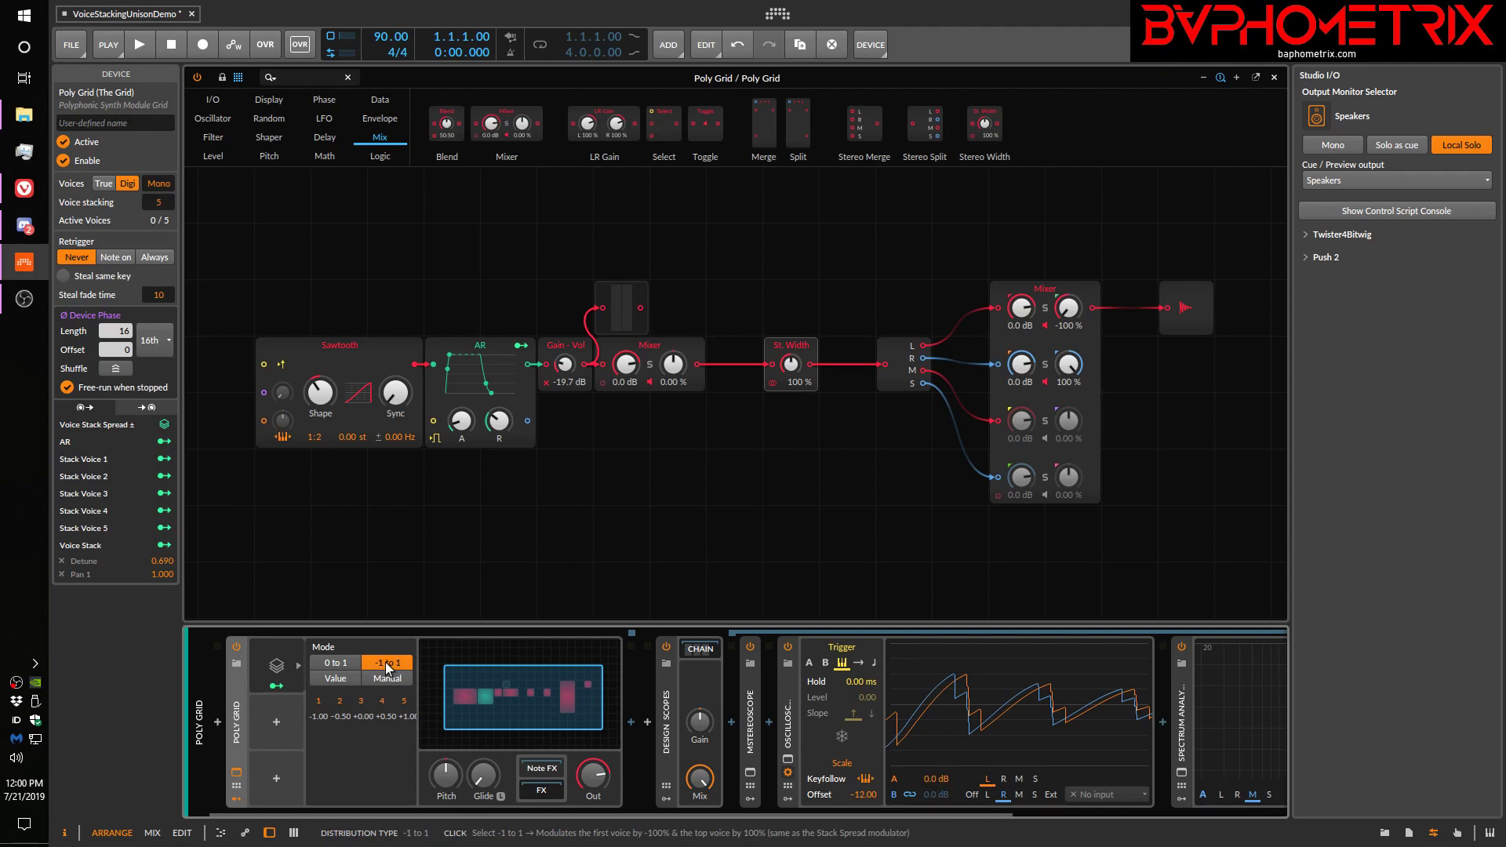
pyautogui.click(348, 665)
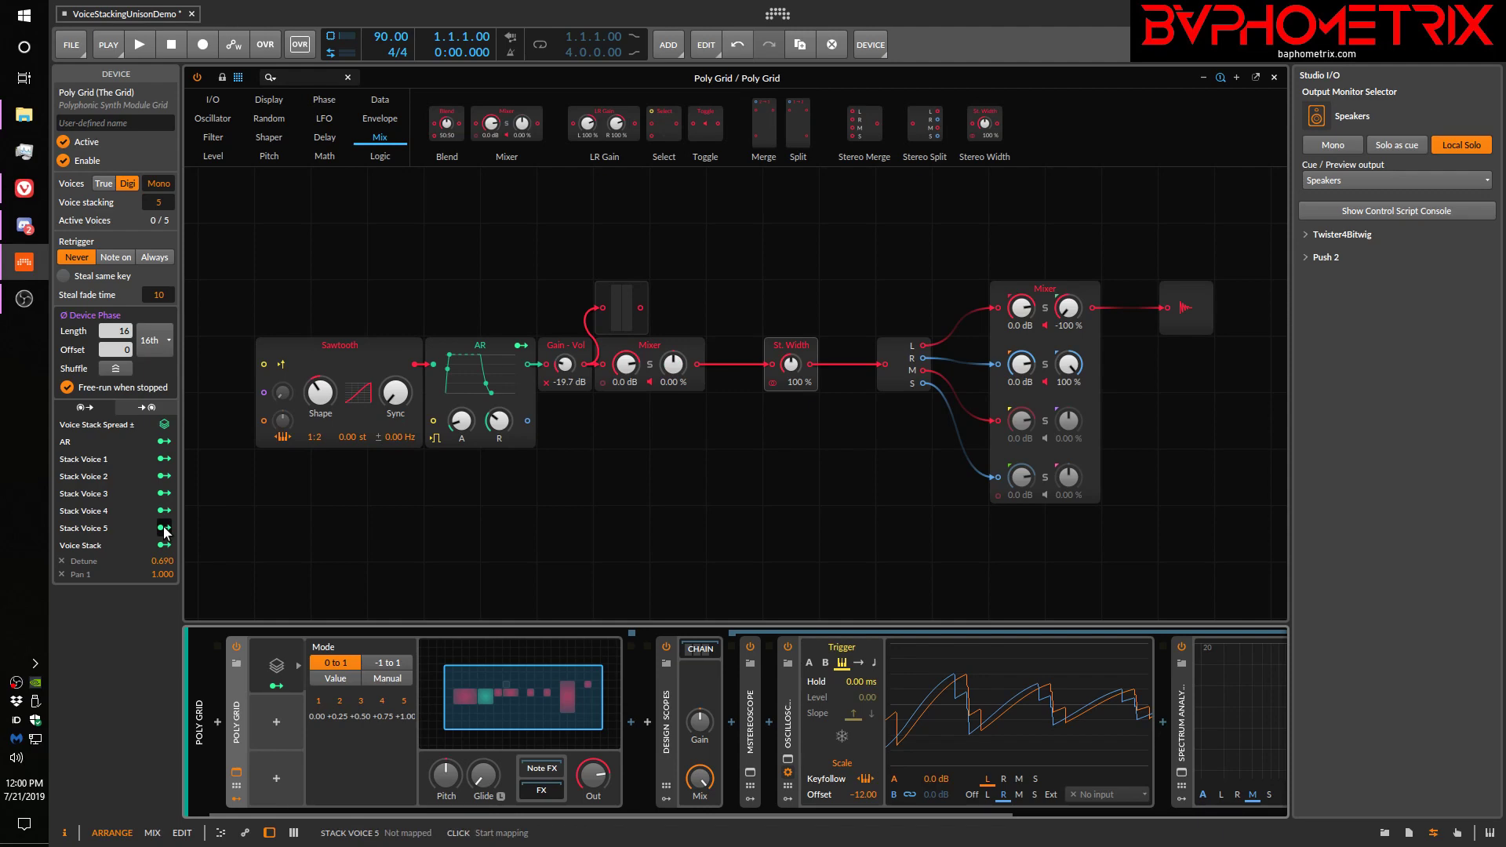
pyautogui.click(385, 664)
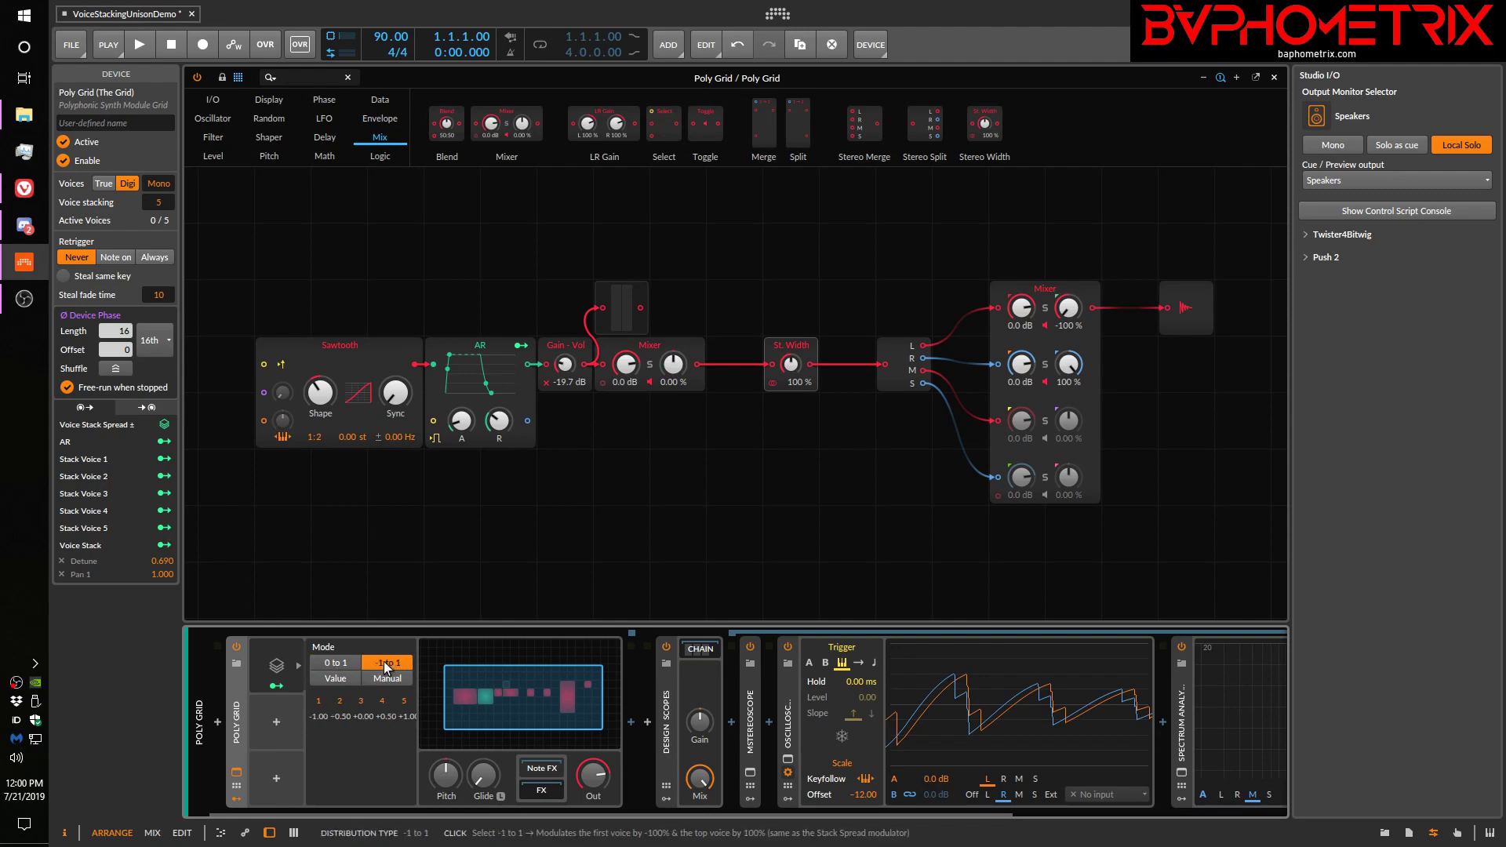
pyautogui.click(386, 678)
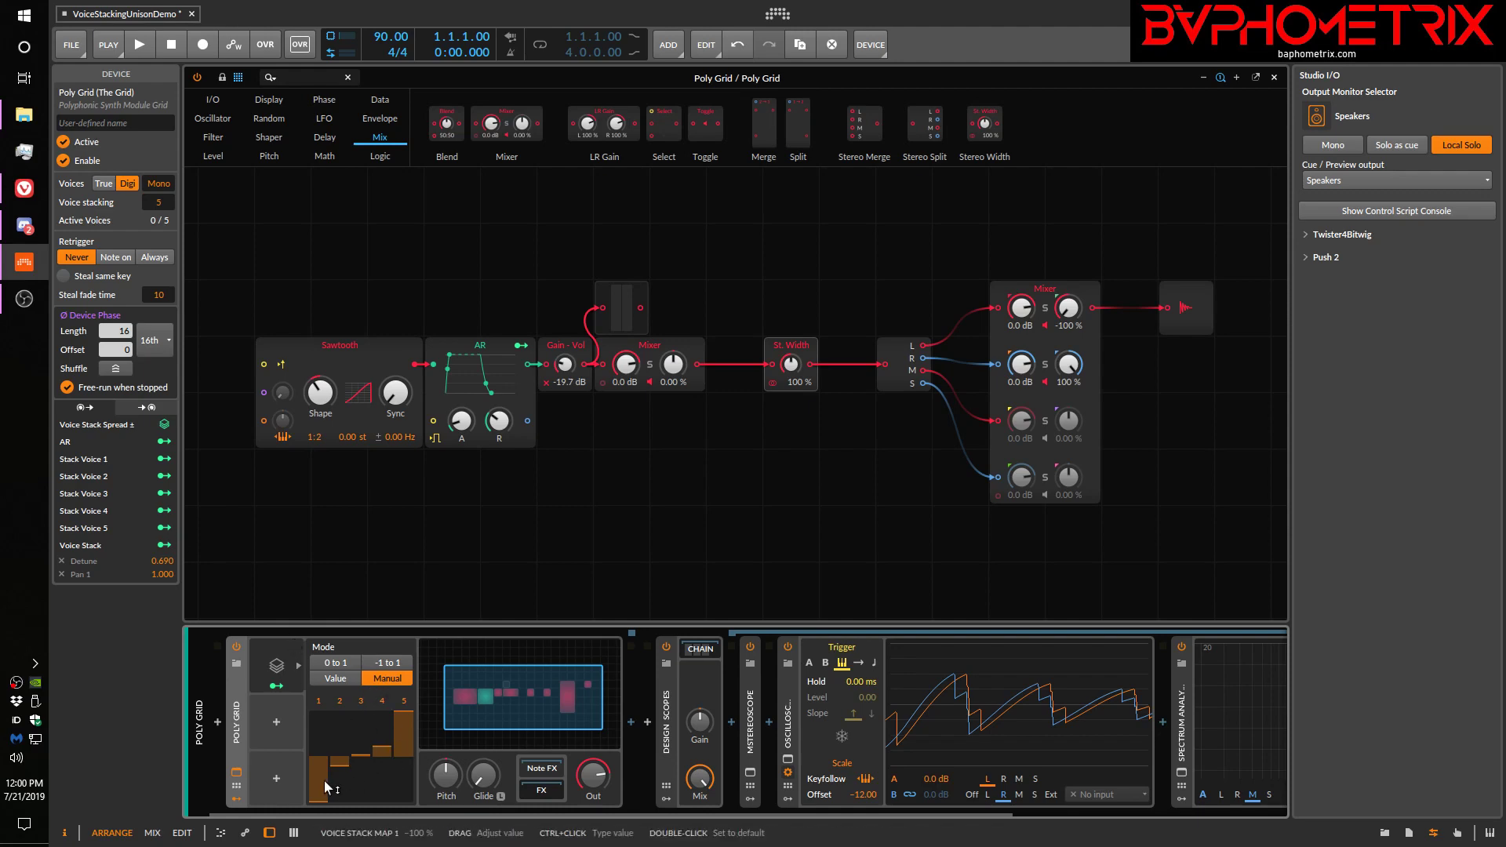
pyautogui.click(387, 664)
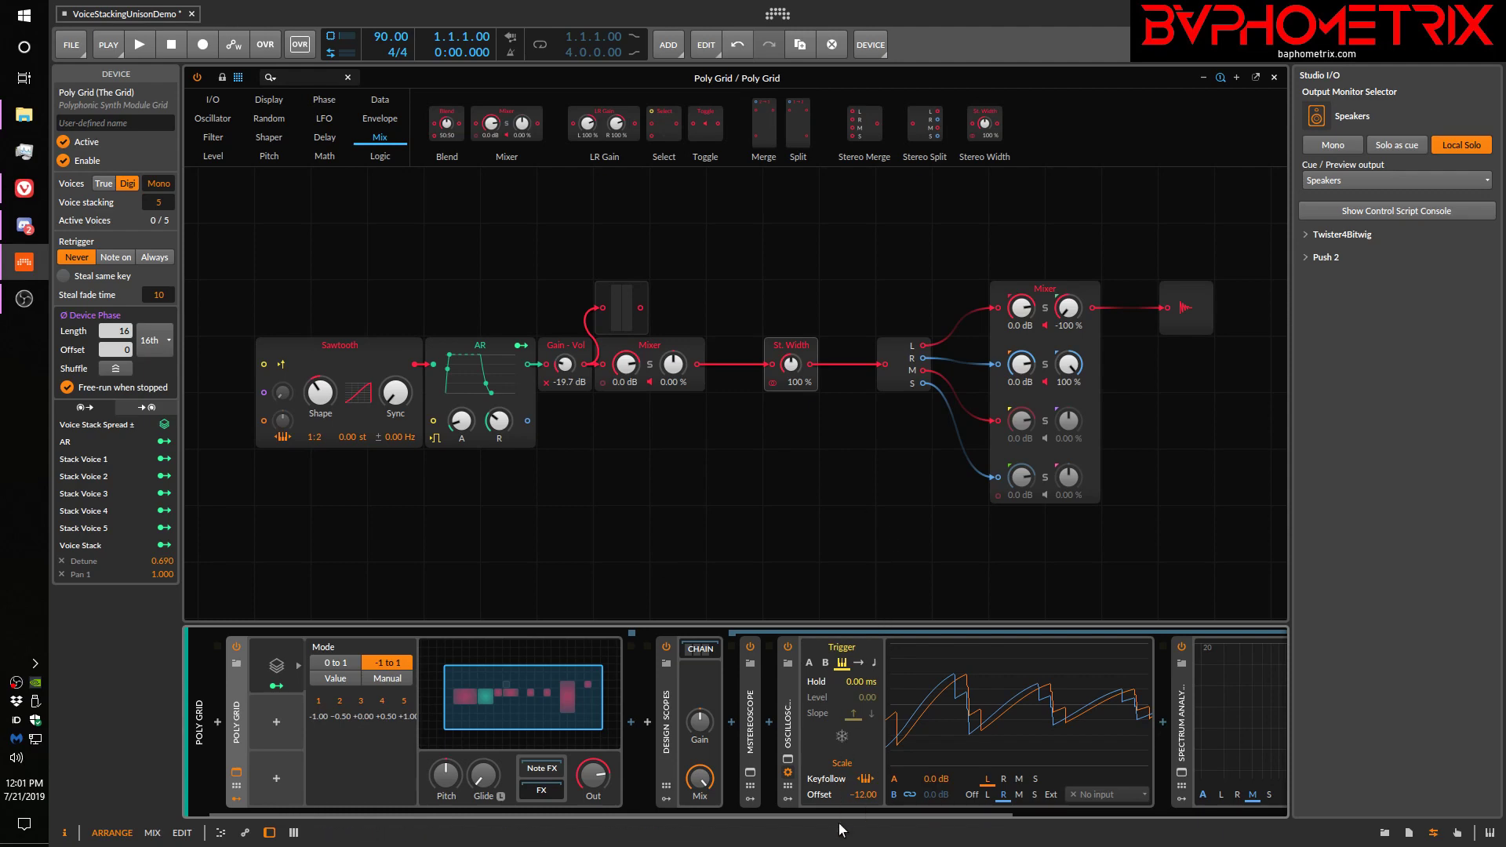
# Reduce the grid's Stereo Width module to 28%, and raise it to 77% to compare the left and right waveforms
pyautogui.hscroll(3, 844, 812)
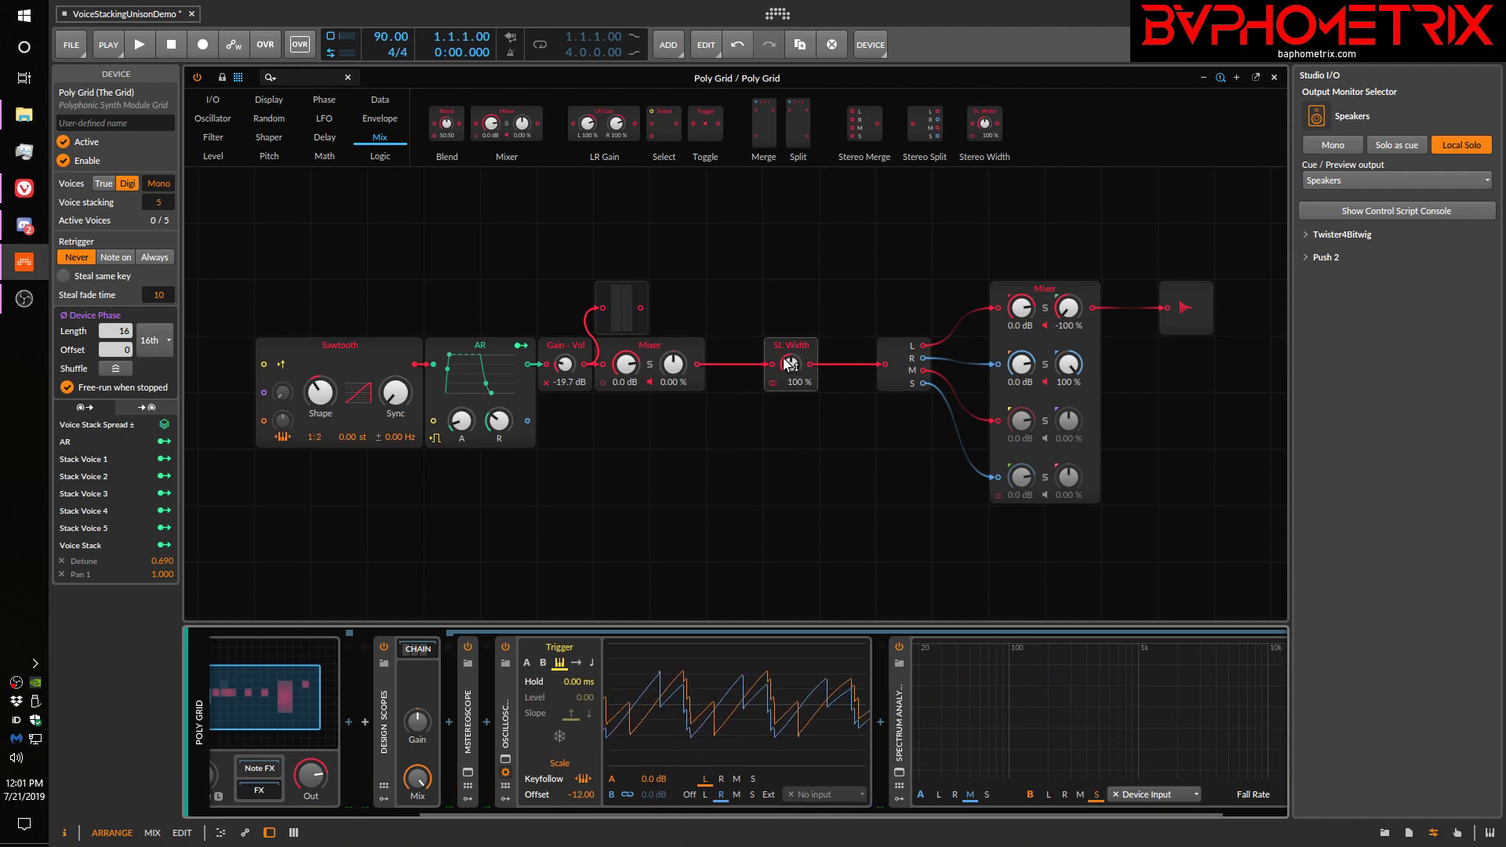
pyautogui.moveTo(775, 361); pyautogui.dragTo(775, 417)
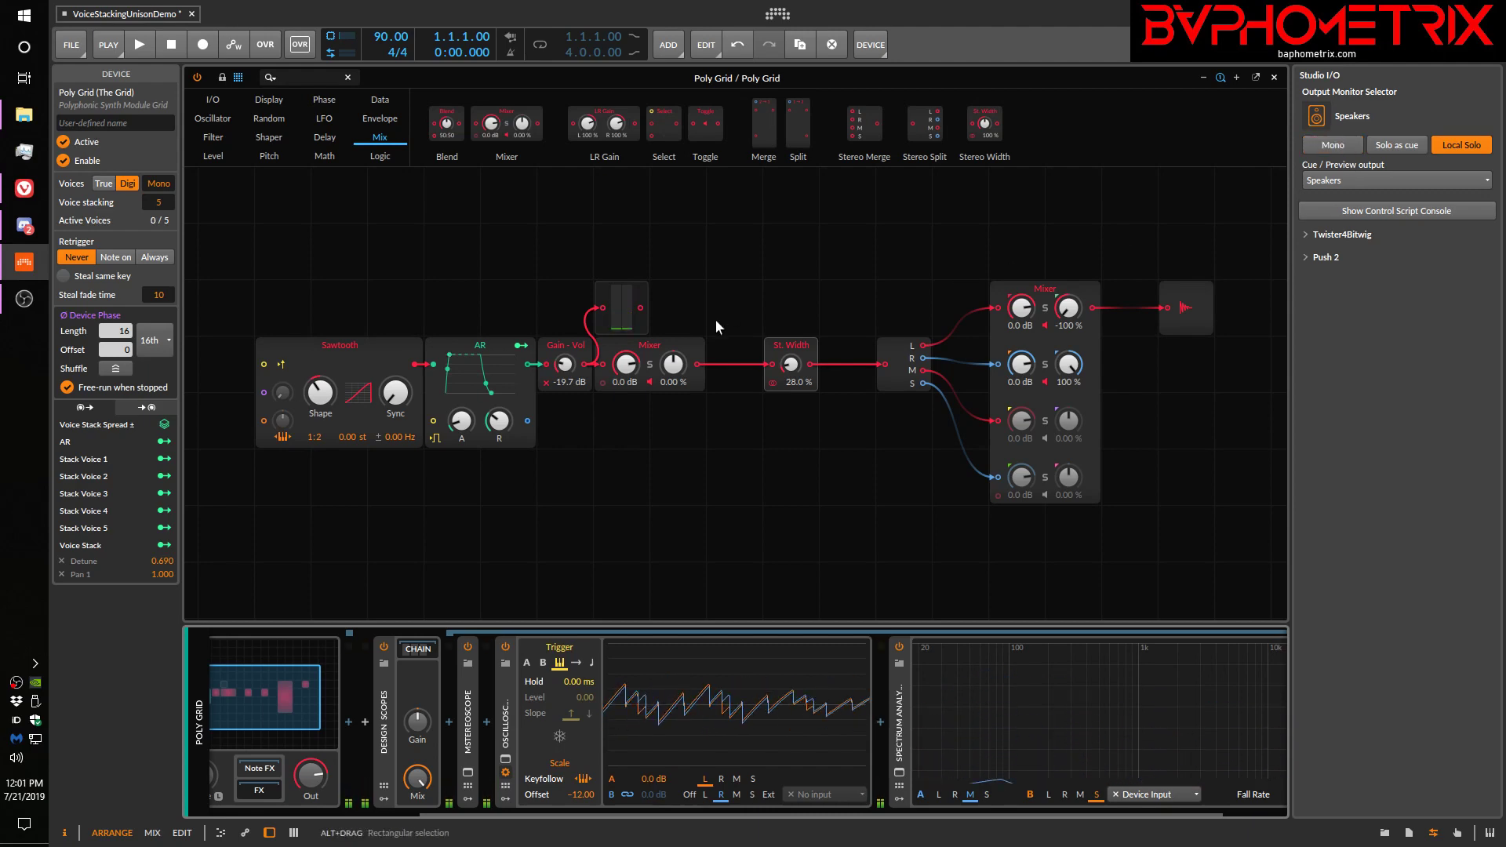
pyautogui.moveTo(790, 366); pyautogui.dragTo(790, 342)
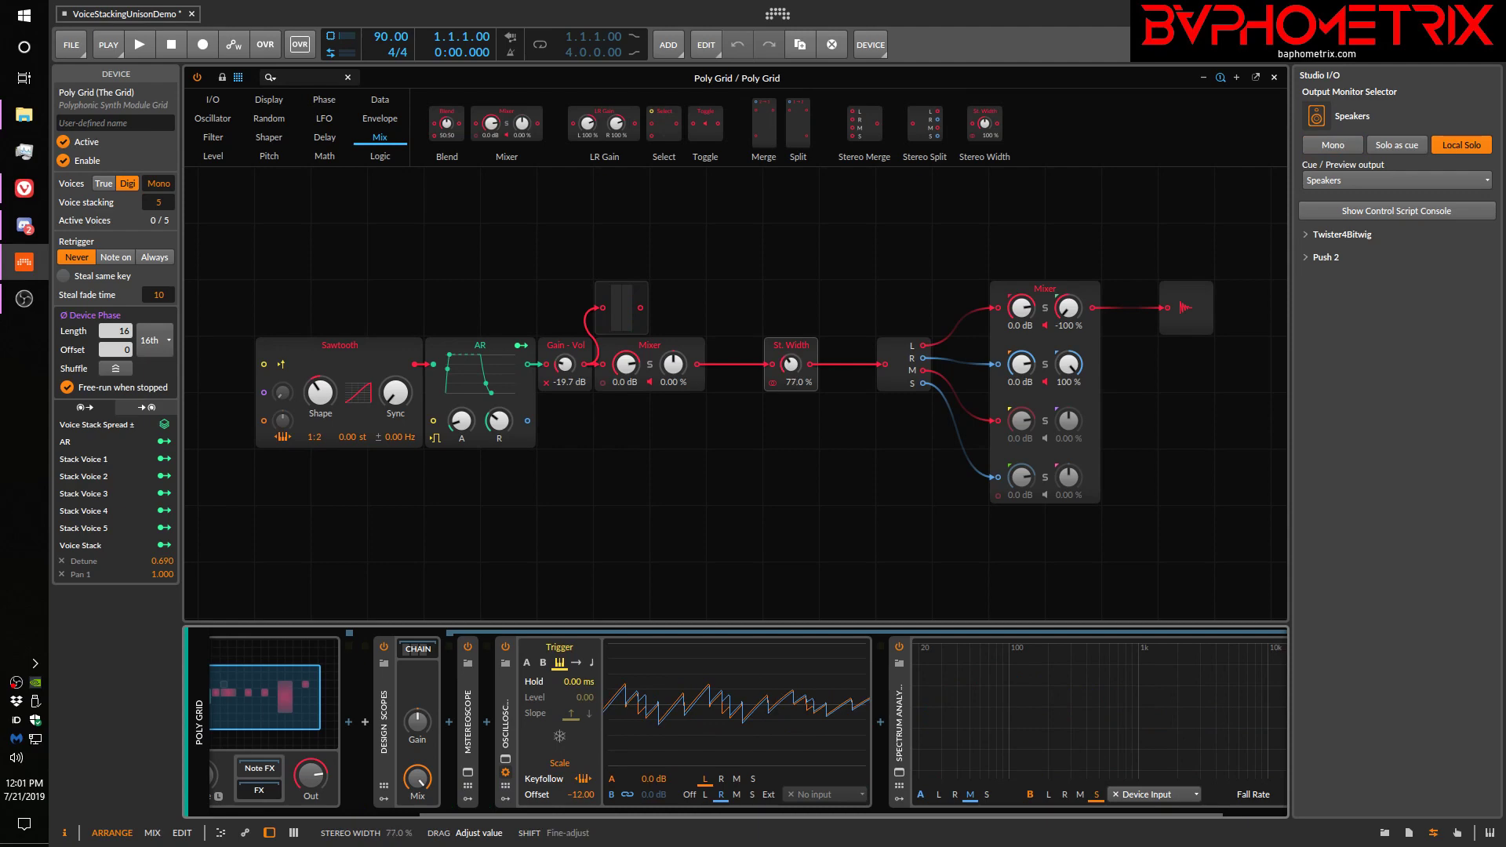
# Toggle mono monitoring of the speaker output to compare it with stereo, leaving mono on
pyautogui.click(1349, 145)
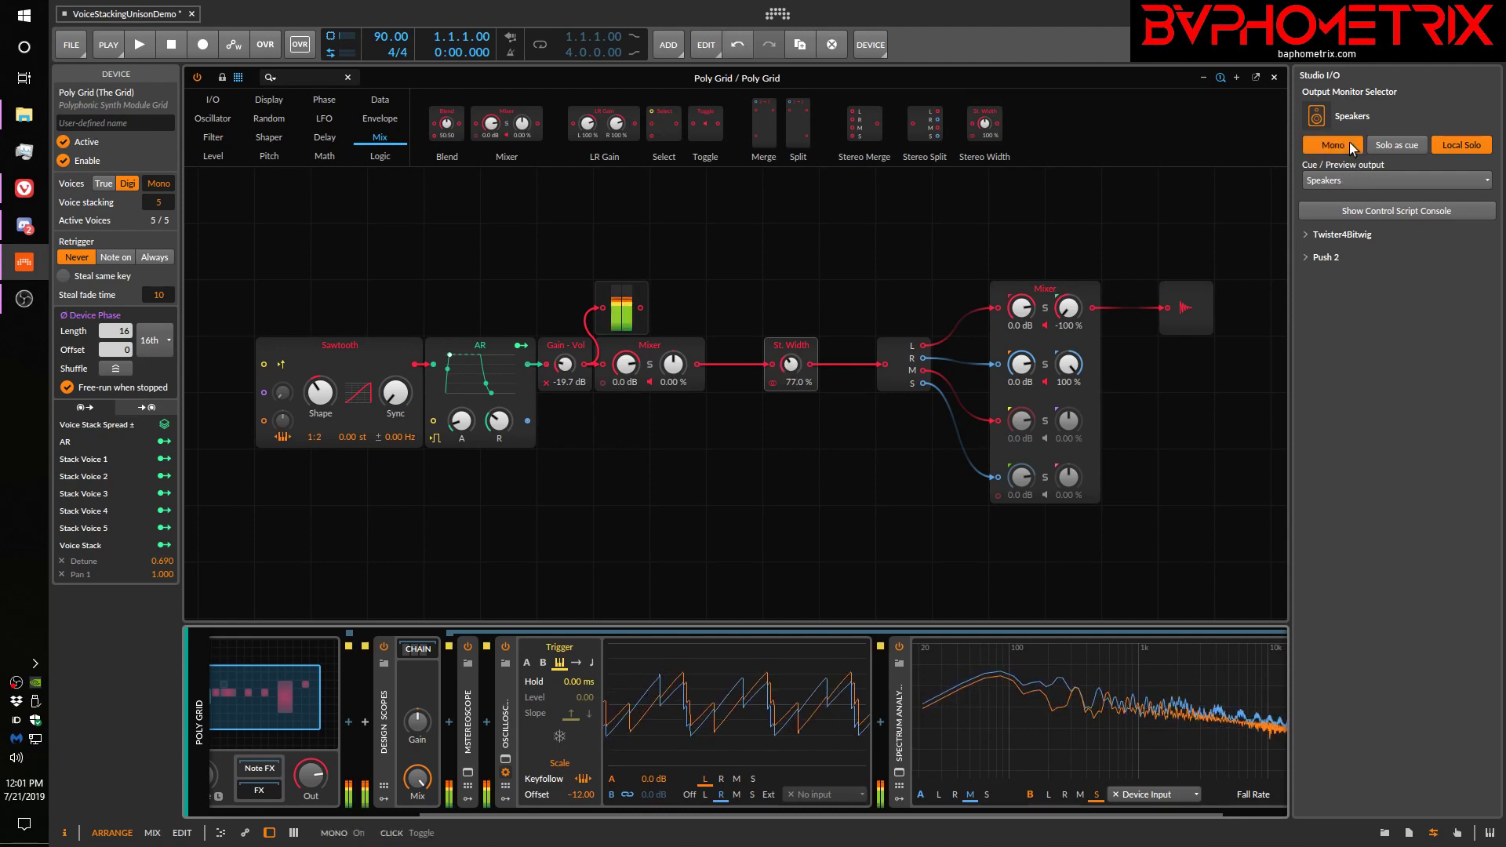
pyautogui.click(1349, 144)
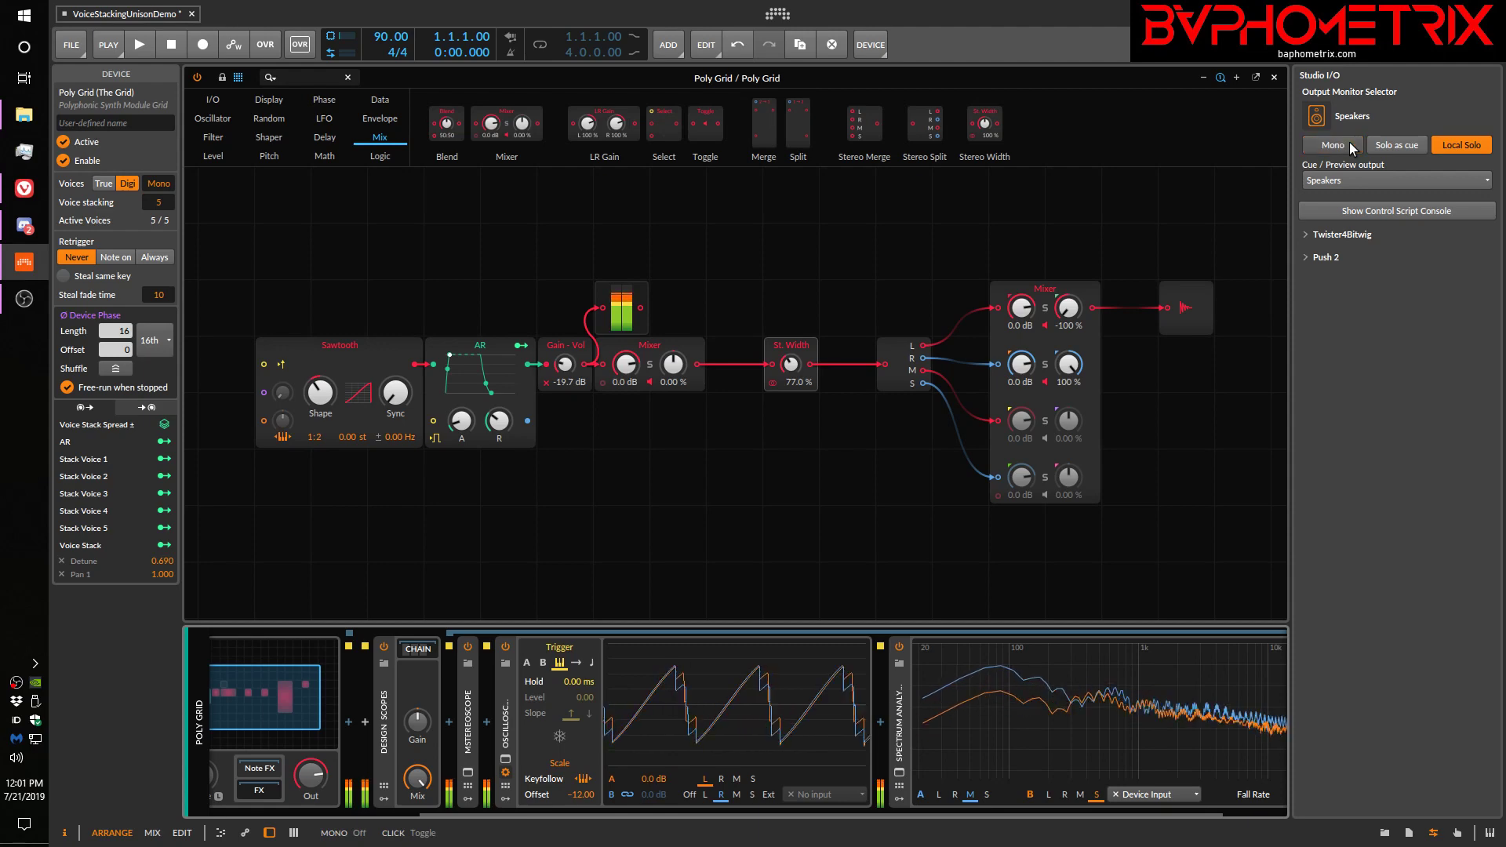
pyautogui.click(1349, 145)
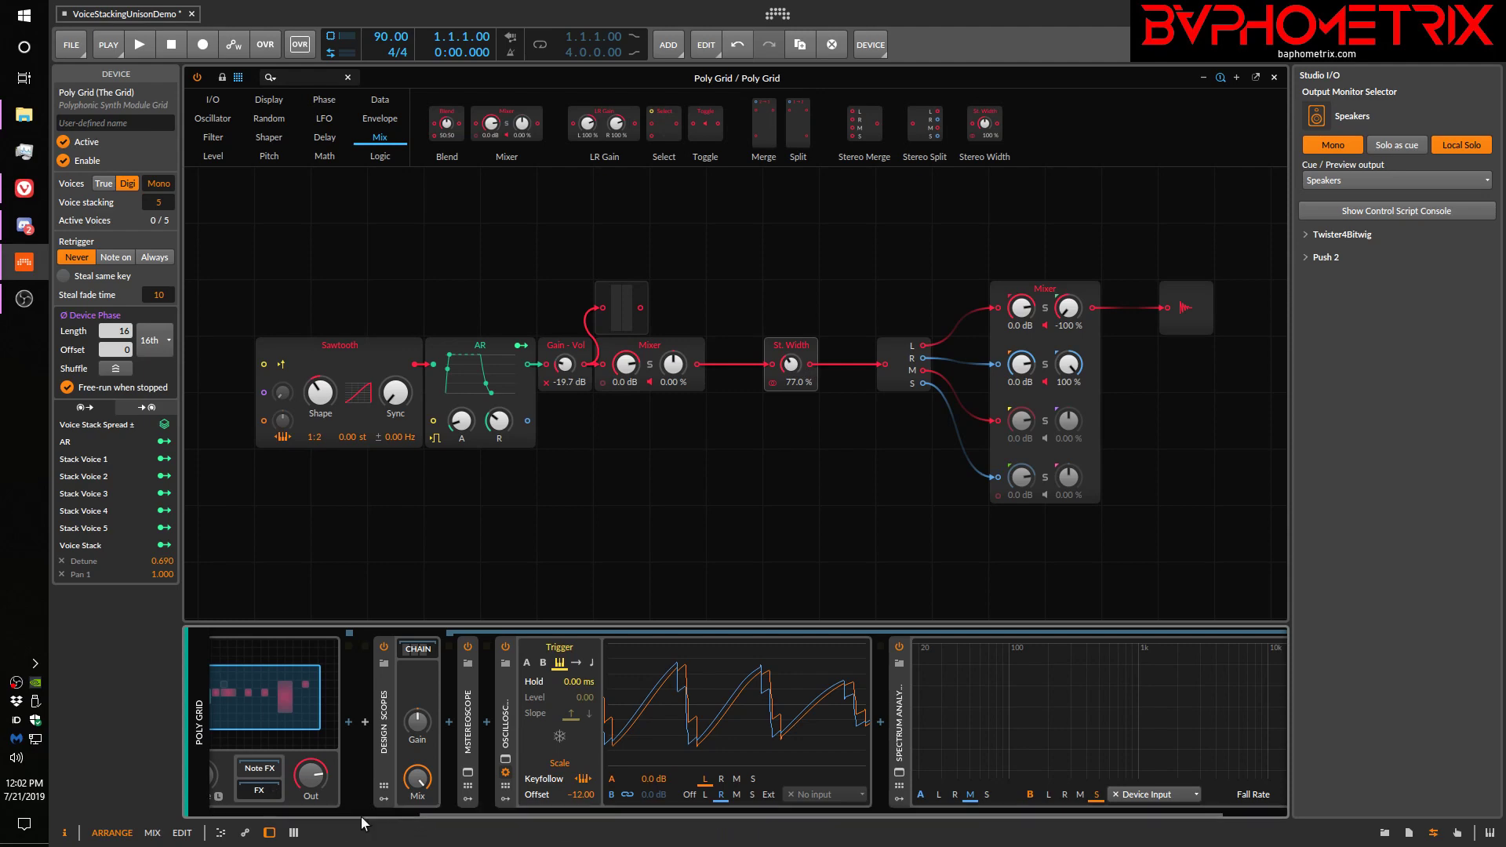
# Open the Serum plugin from its track and set oscillator A's unison detune to 0.35
pyautogui.click(416, 813)
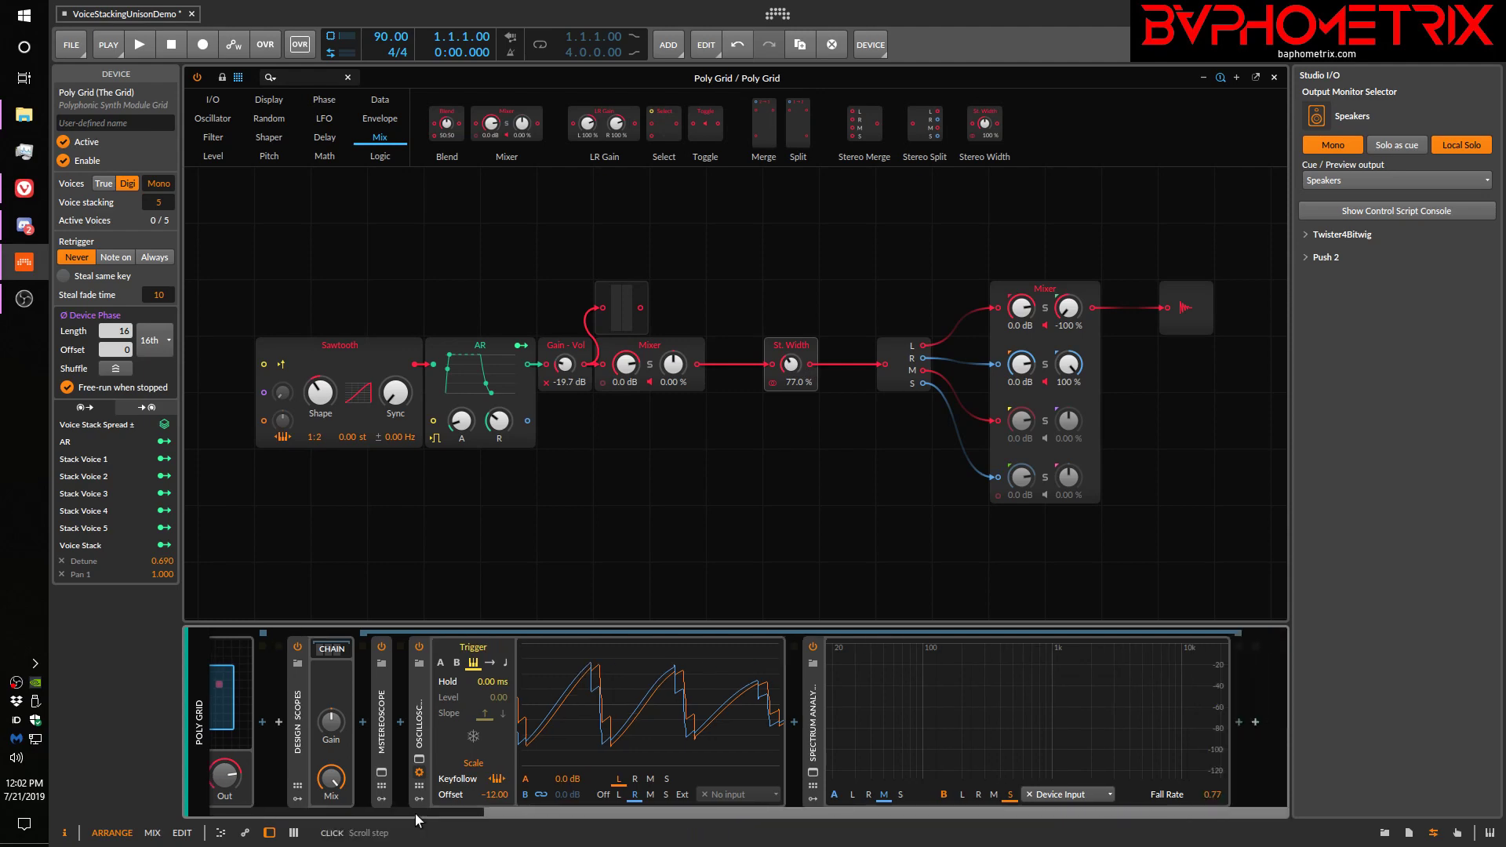
pyautogui.click(199, 712)
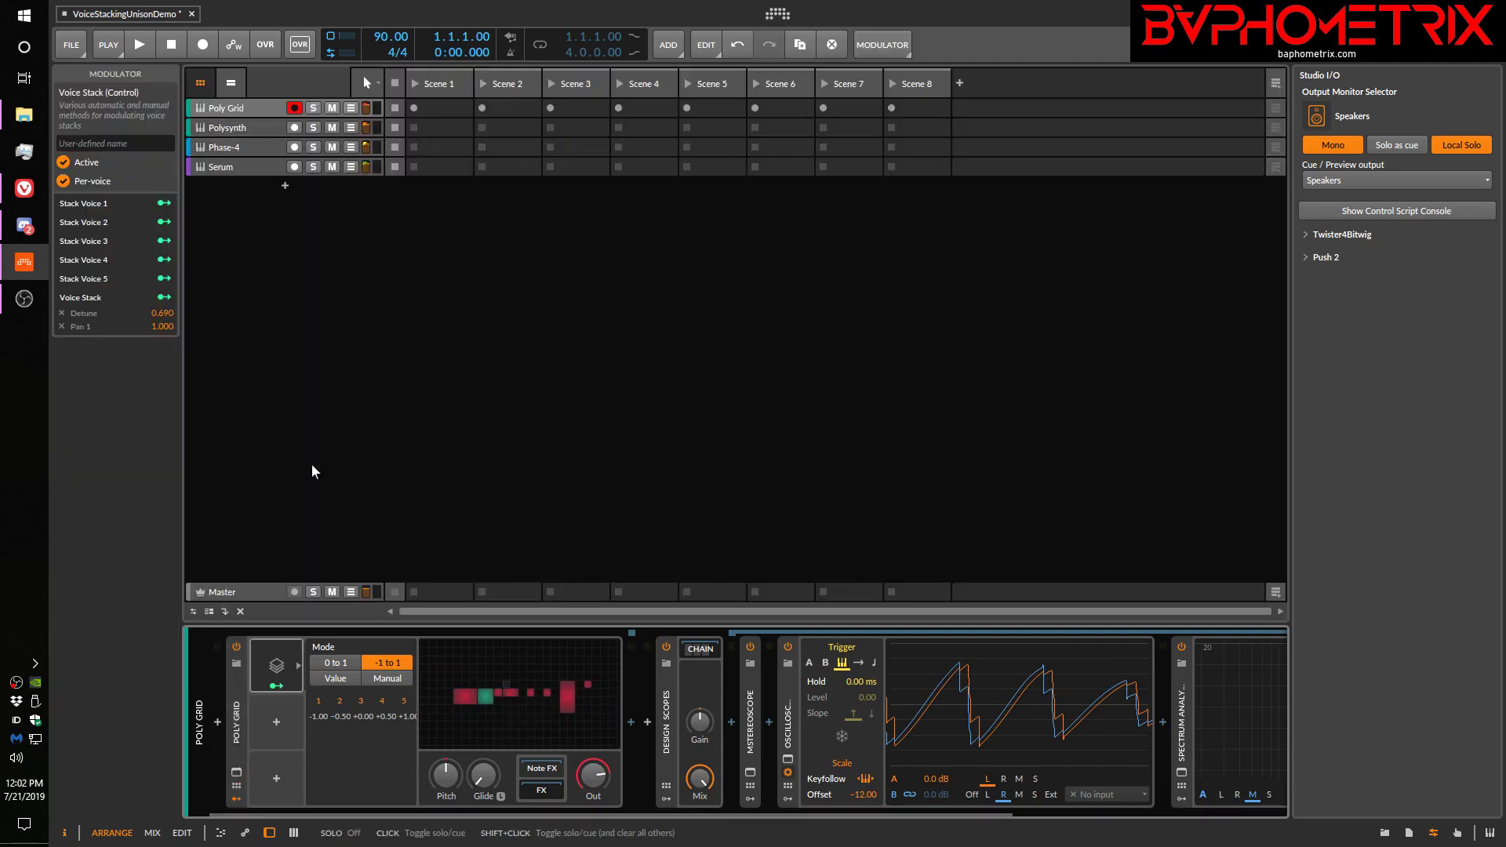
pyautogui.click(269, 170)
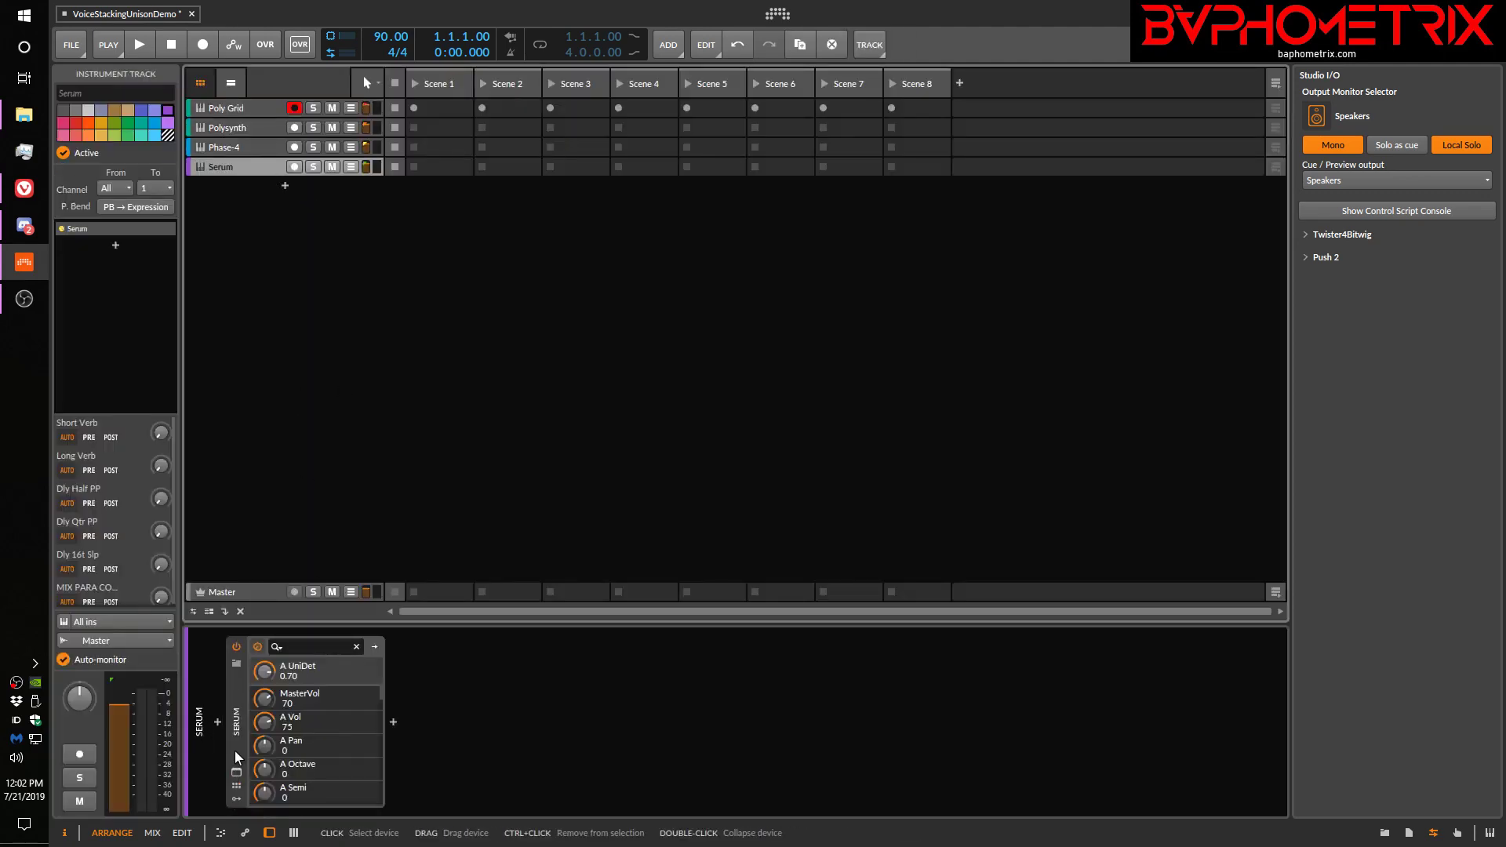
pyautogui.click(237, 773)
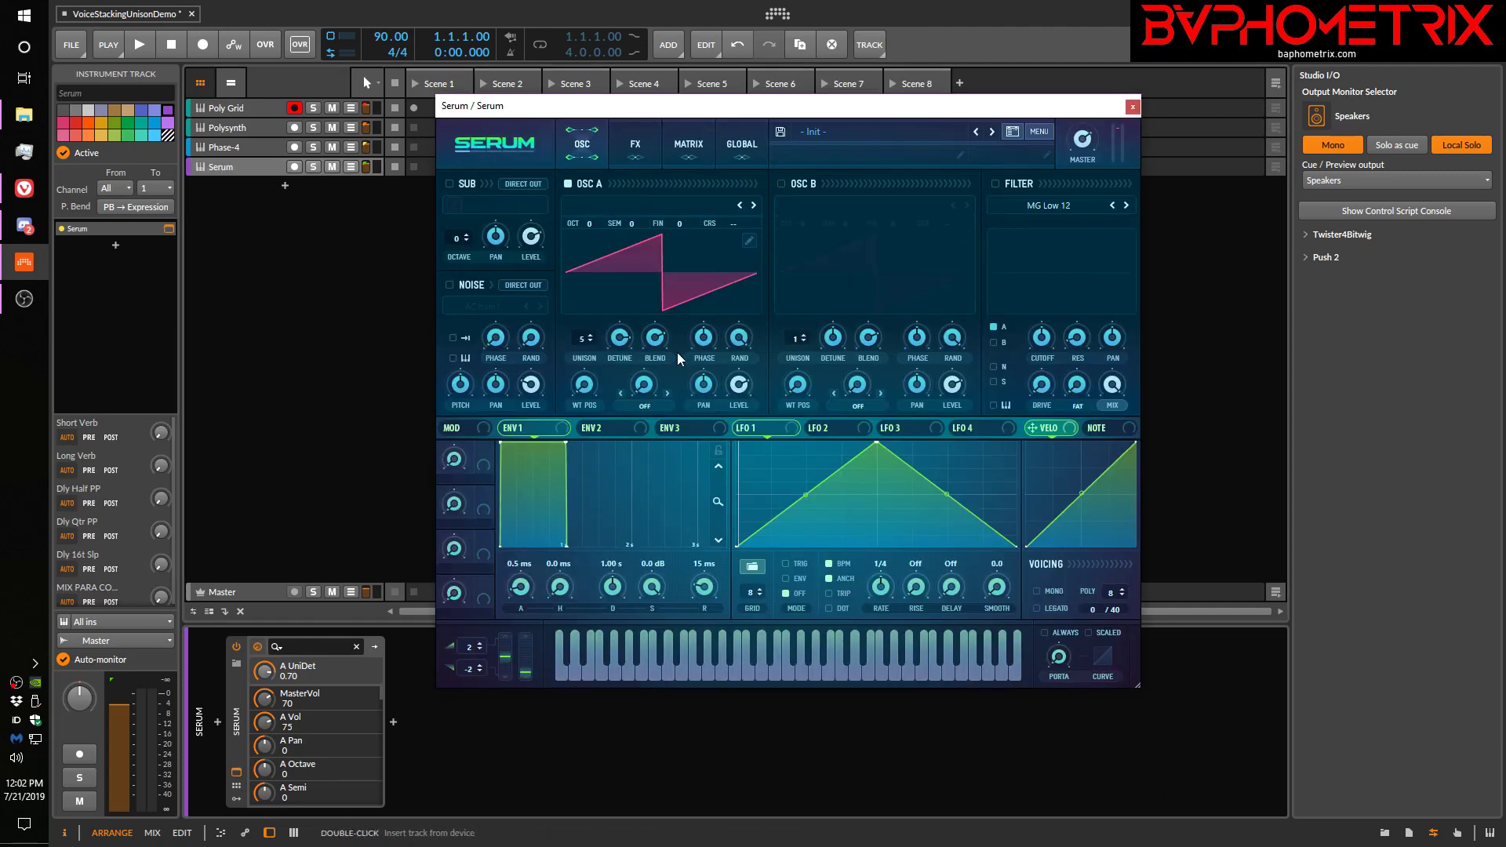
pyautogui.moveTo(659, 339); pyautogui.dragTo(620, 322)
# Choose oscillator A's unison mode in Serum's global settings, and set its unison detune to 0.33 in the oscillator view
pyautogui.click(742, 146)
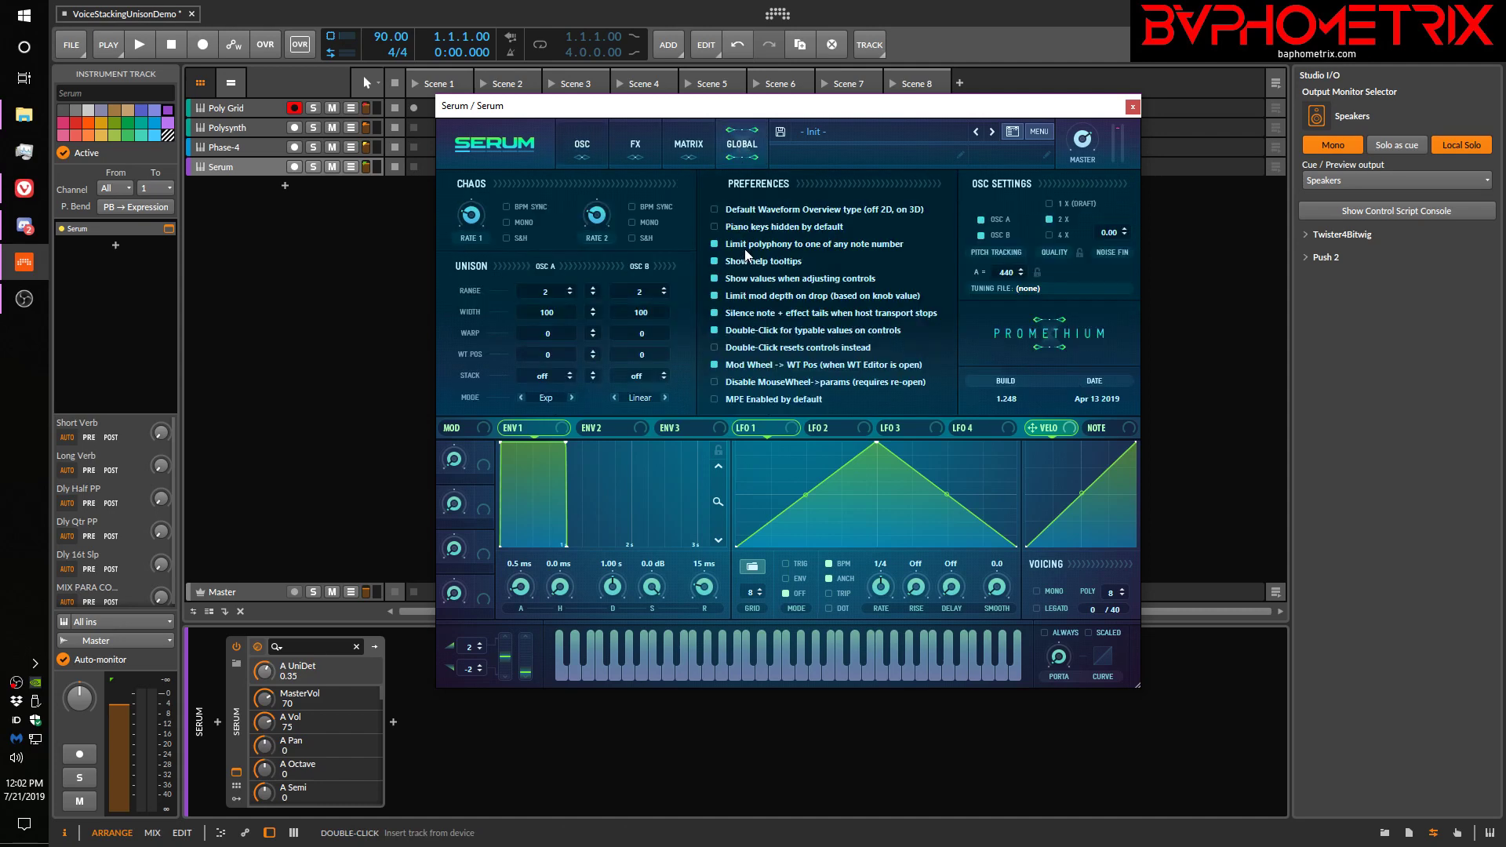
pyautogui.click(559, 408)
pyautogui.click(554, 417)
pyautogui.click(586, 147)
pyautogui.moveTo(619, 346); pyautogui.dragTo(620, 349)
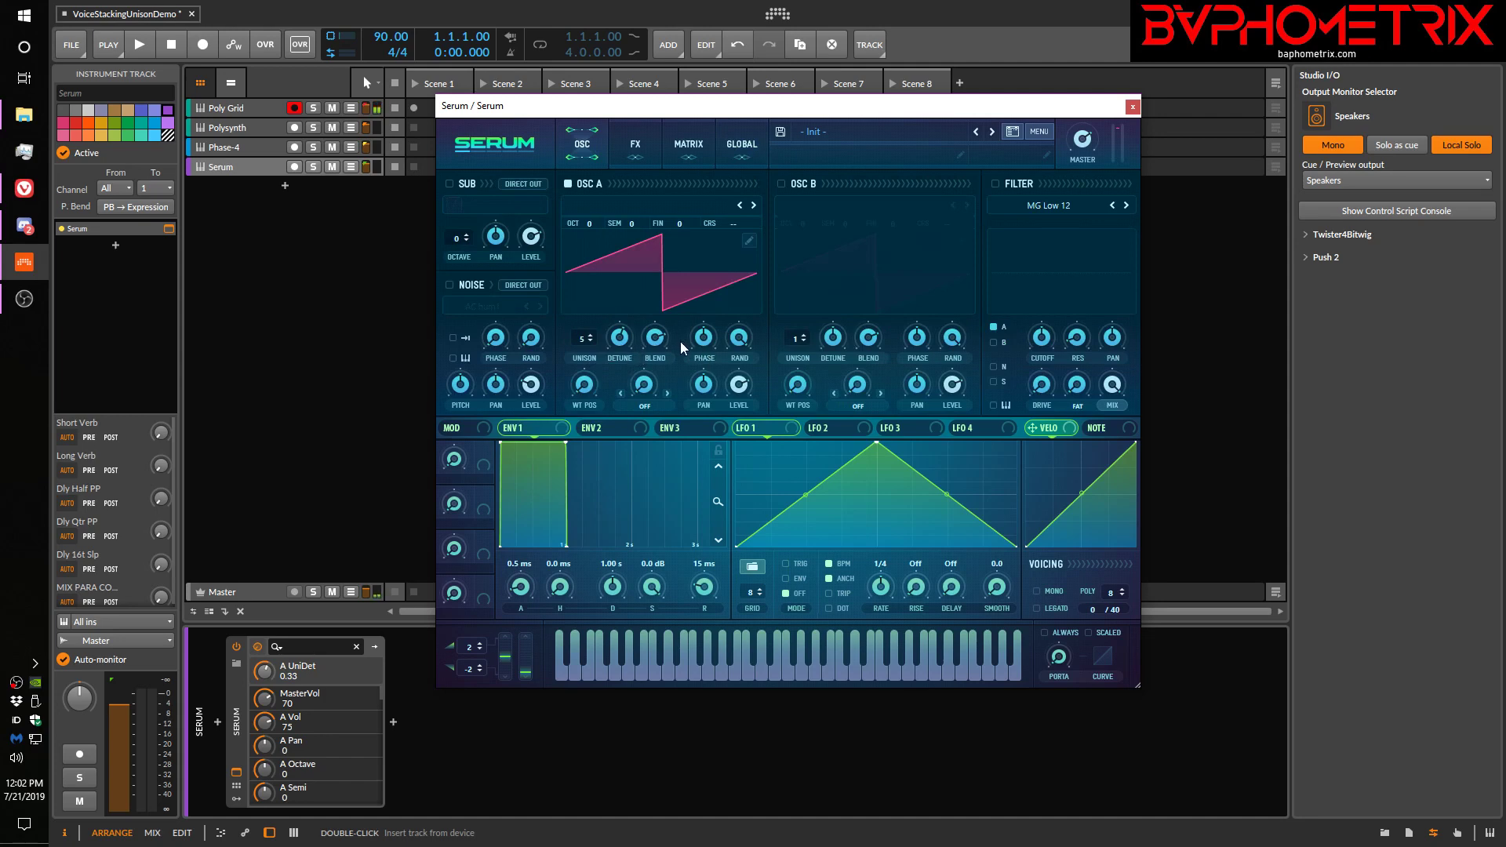
# Adjust oscillator A's unison blend to 59 to demonstrate the voice level balance, and close Serum
pyautogui.moveTo(659, 343); pyautogui.dragTo(663, 375)
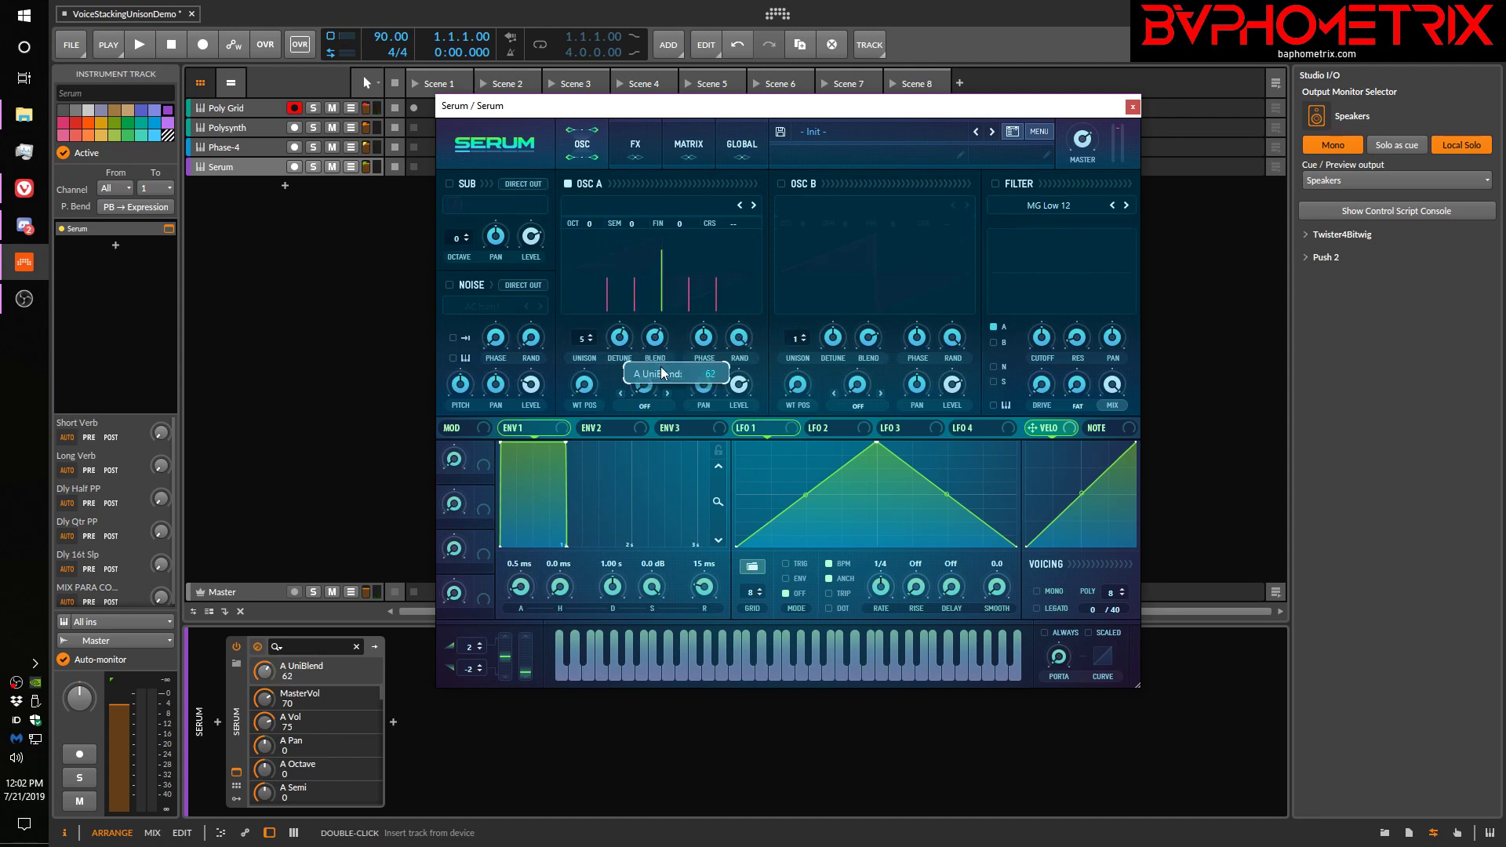
pyautogui.moveTo(662, 368); pyautogui.dragTo(662, 370)
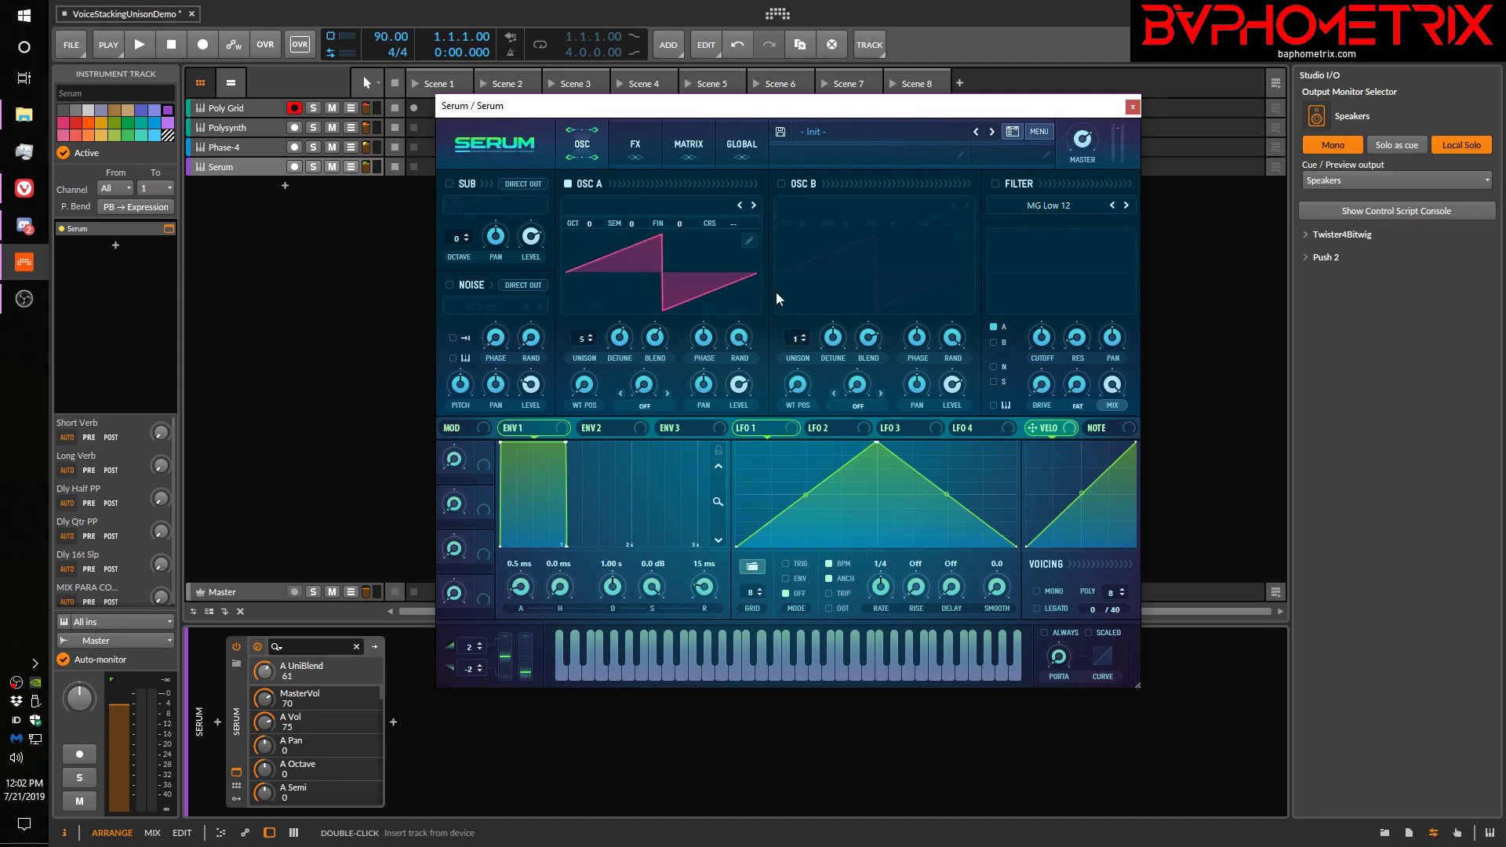
pyautogui.click(657, 343)
pyautogui.moveTo(657, 343); pyautogui.dragTo(666, 338)
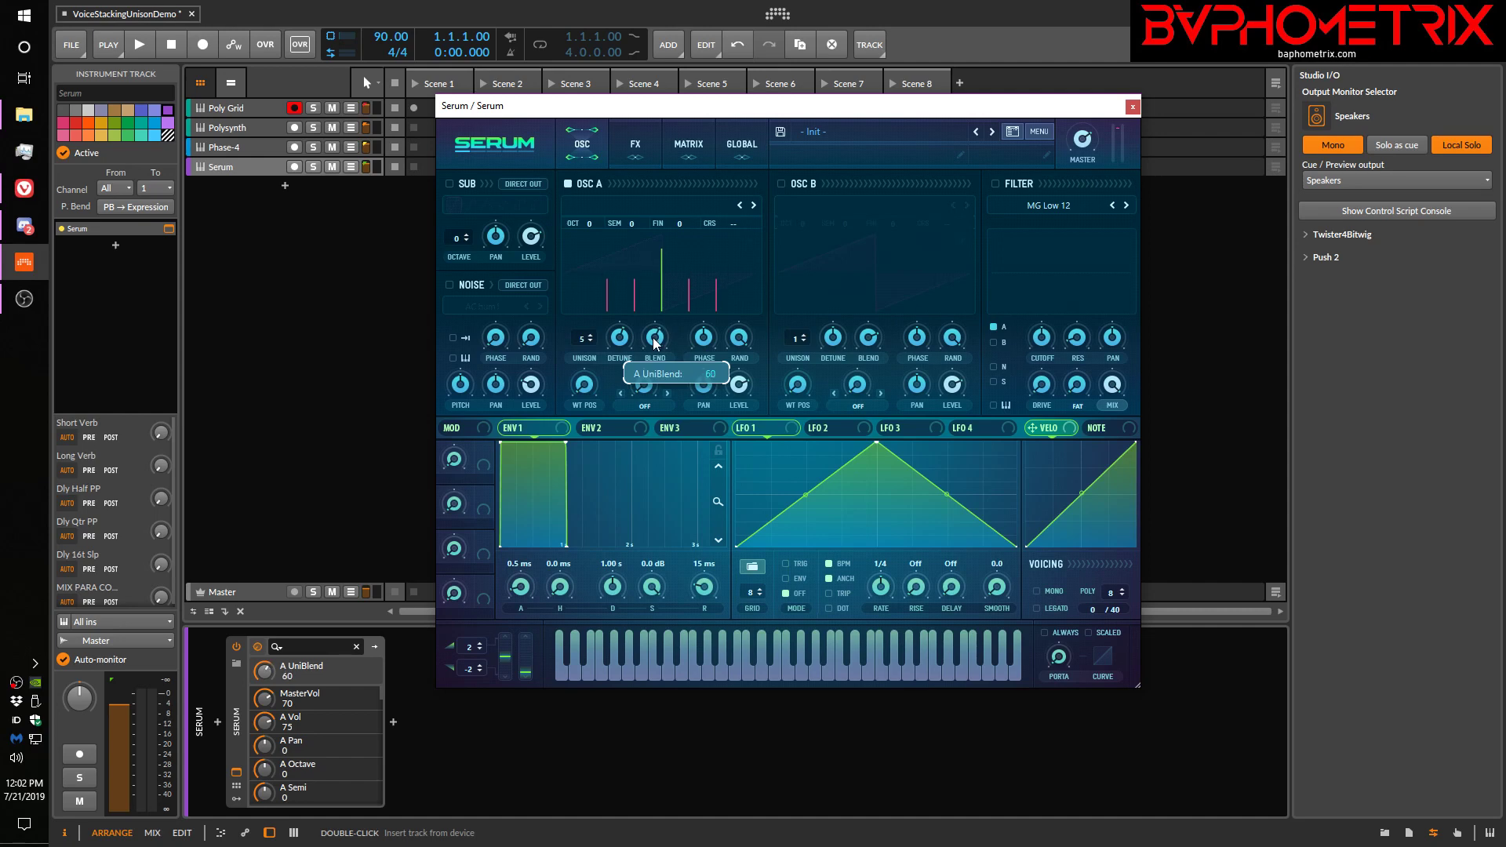
pyautogui.moveTo(656, 342); pyautogui.dragTo(656, 344)
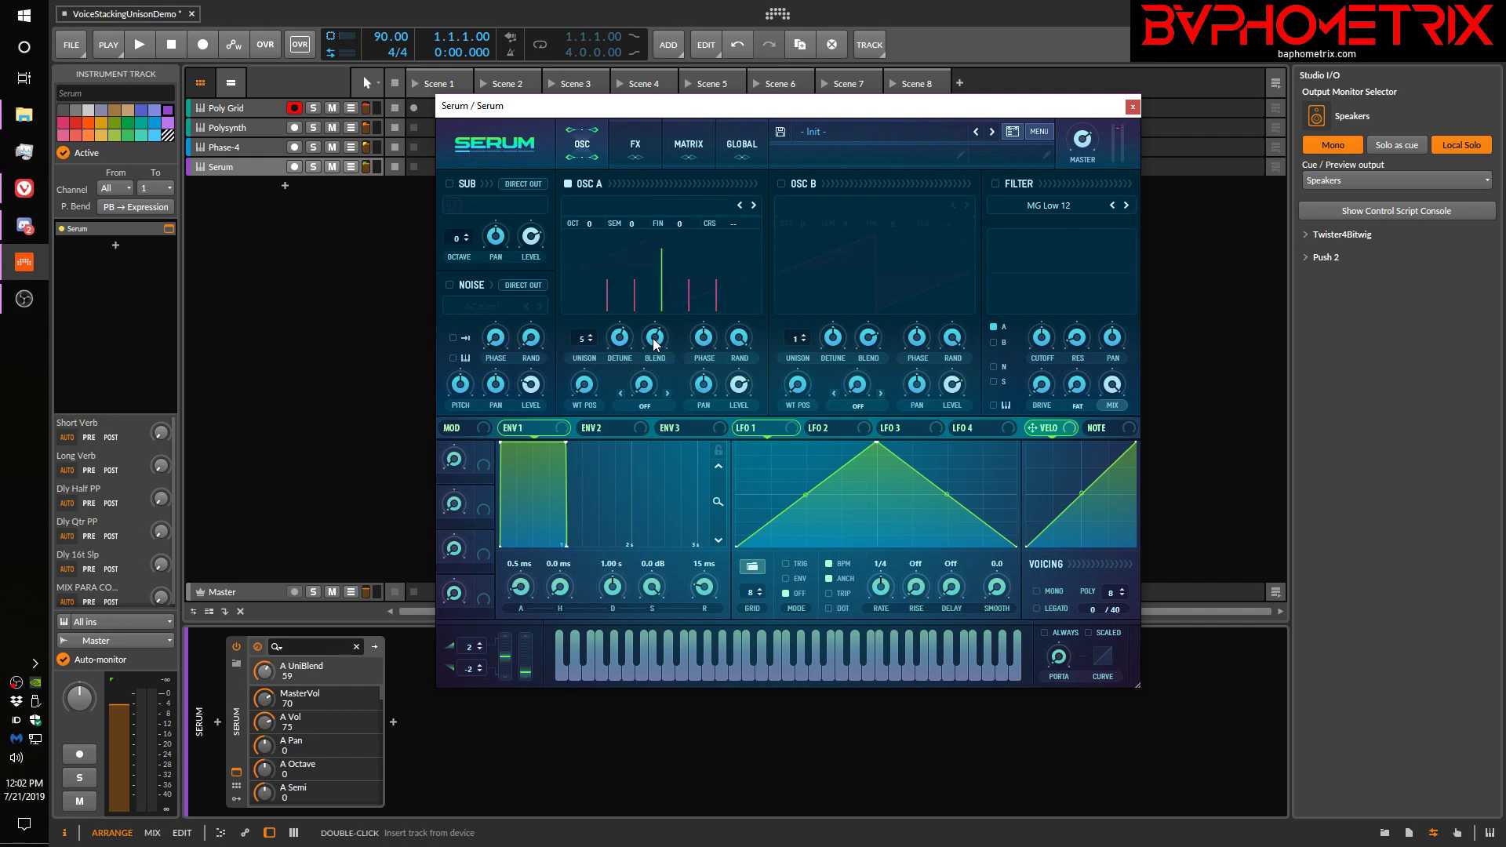
pyautogui.click(1133, 110)
pyautogui.click(232, 108)
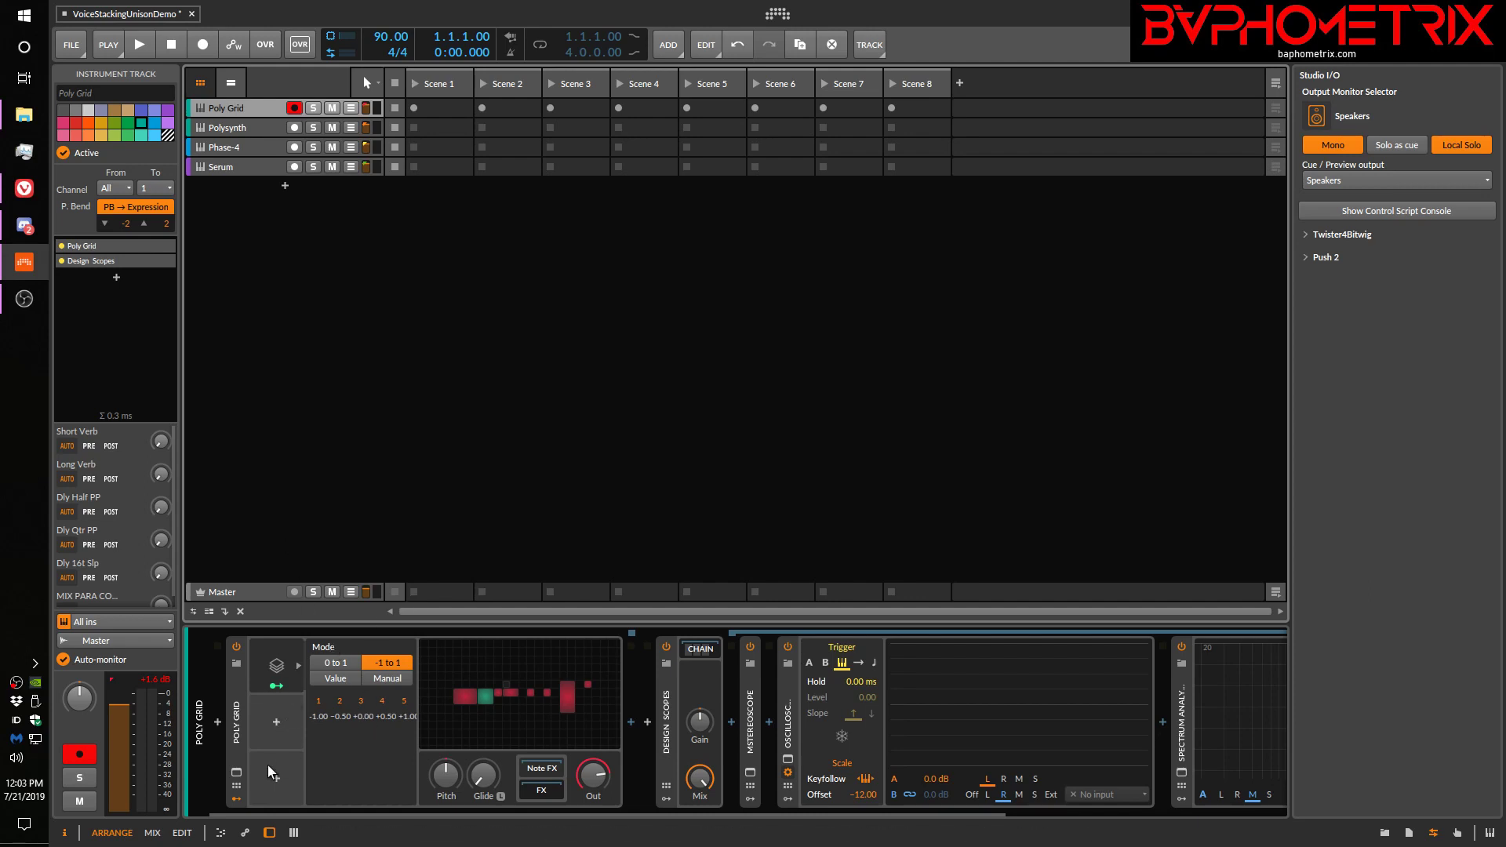
pyautogui.click(471, 694)
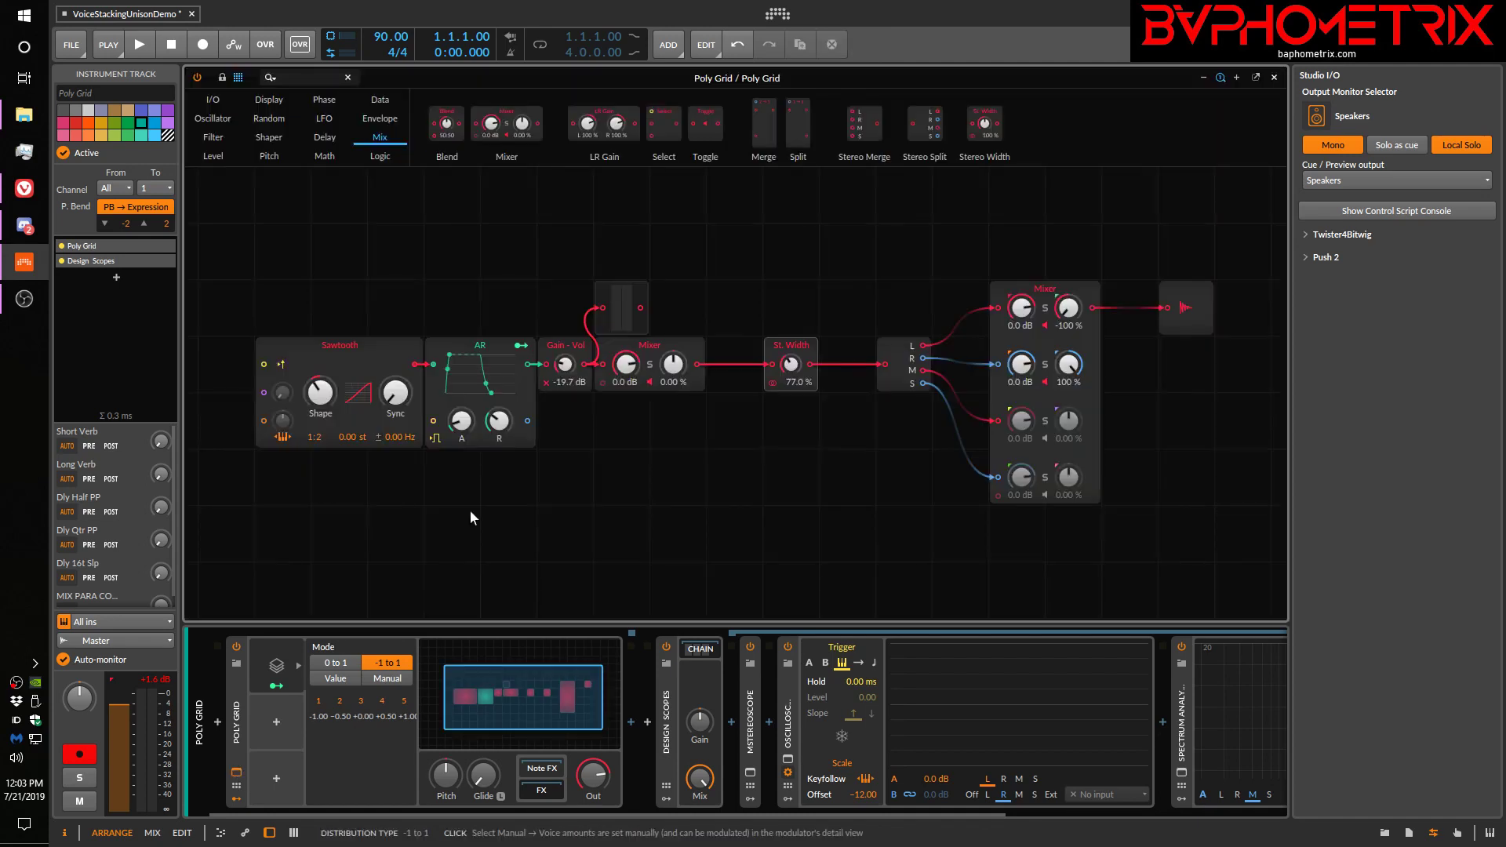
pyautogui.click(276, 657)
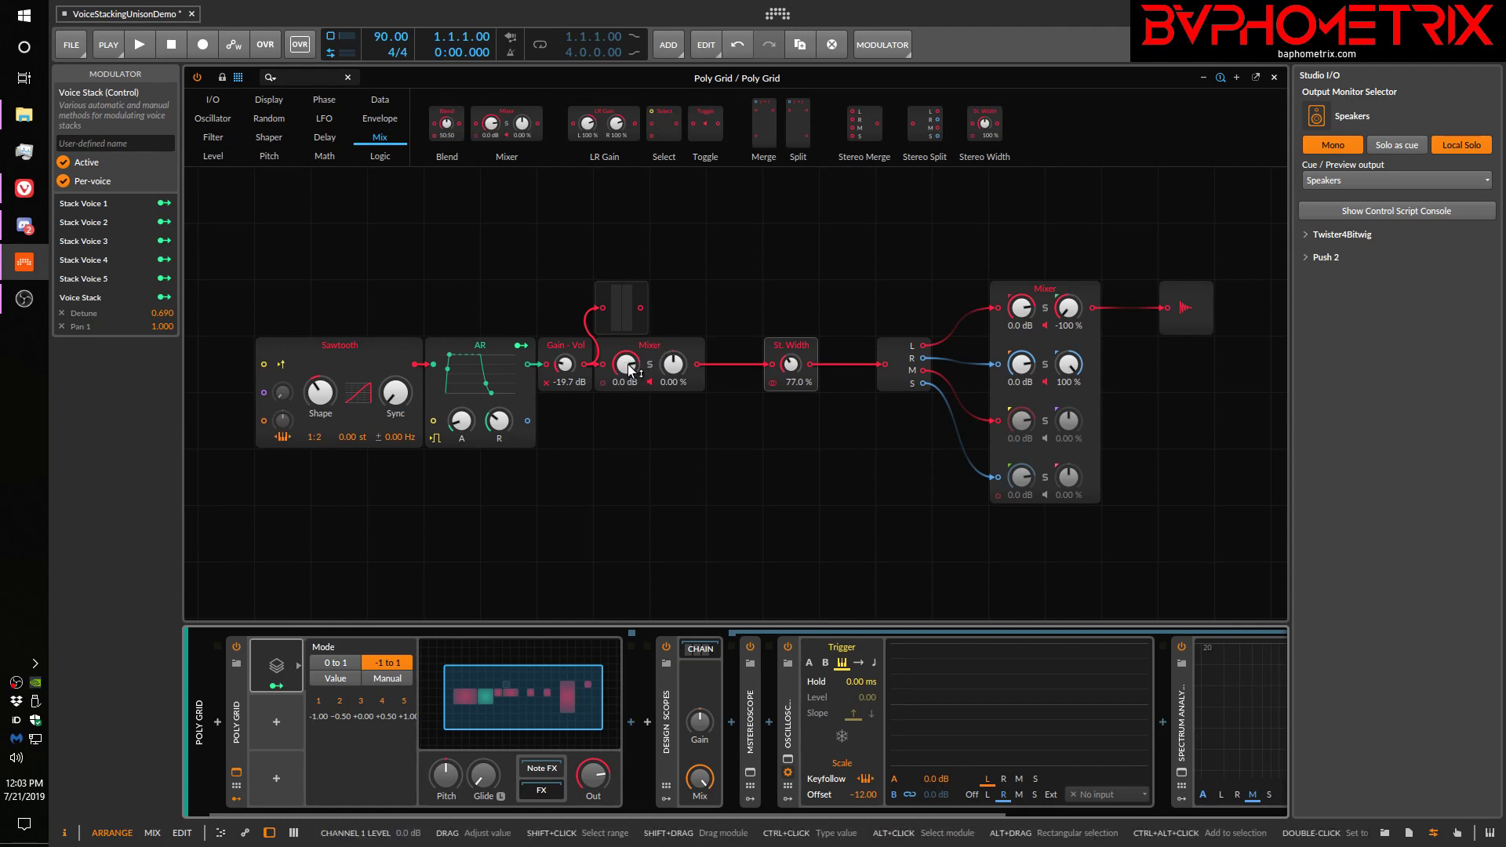
pyautogui.click(166, 243)
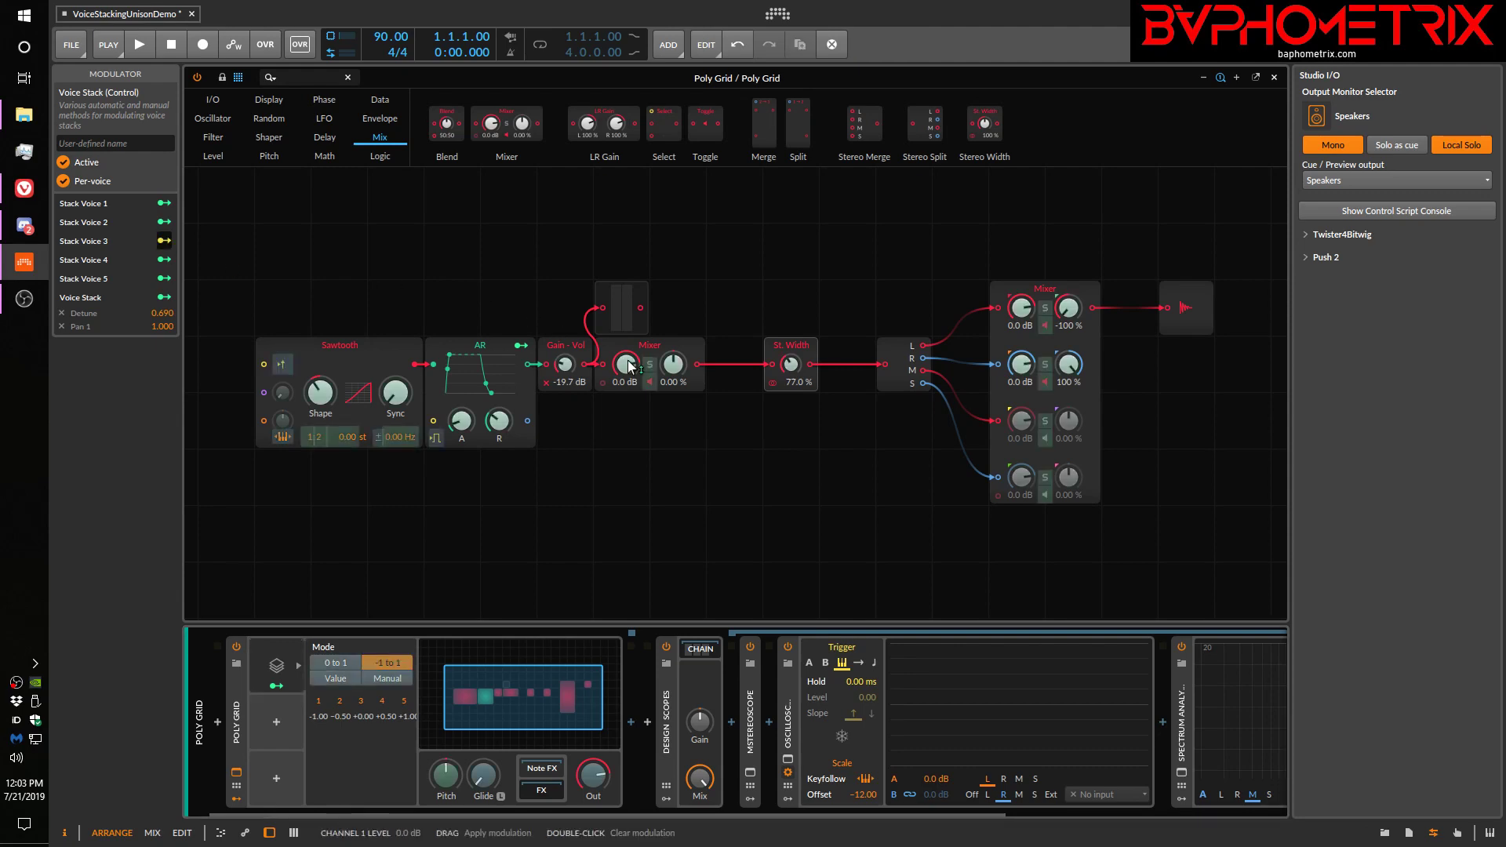
pyautogui.moveTo(627, 374); pyautogui.dragTo(626, 350)
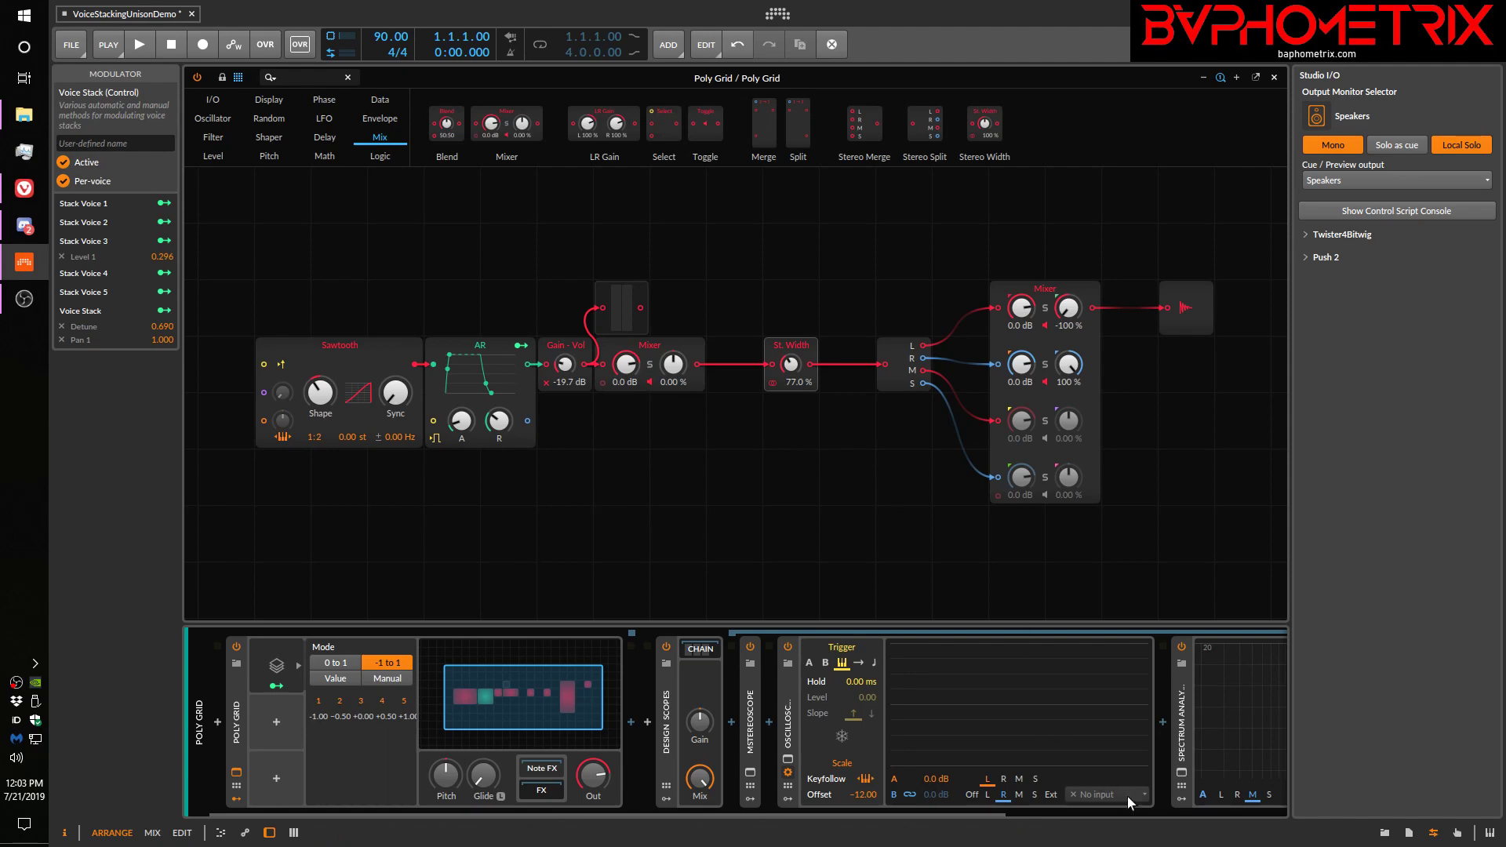
# Vary Stack Voice 3's Level 1 modulation amount from nearly zero (0.006) up to 1.234 while watching the oscilloscope and spectrum
pyautogui.hscroll(3, 1001, 812)
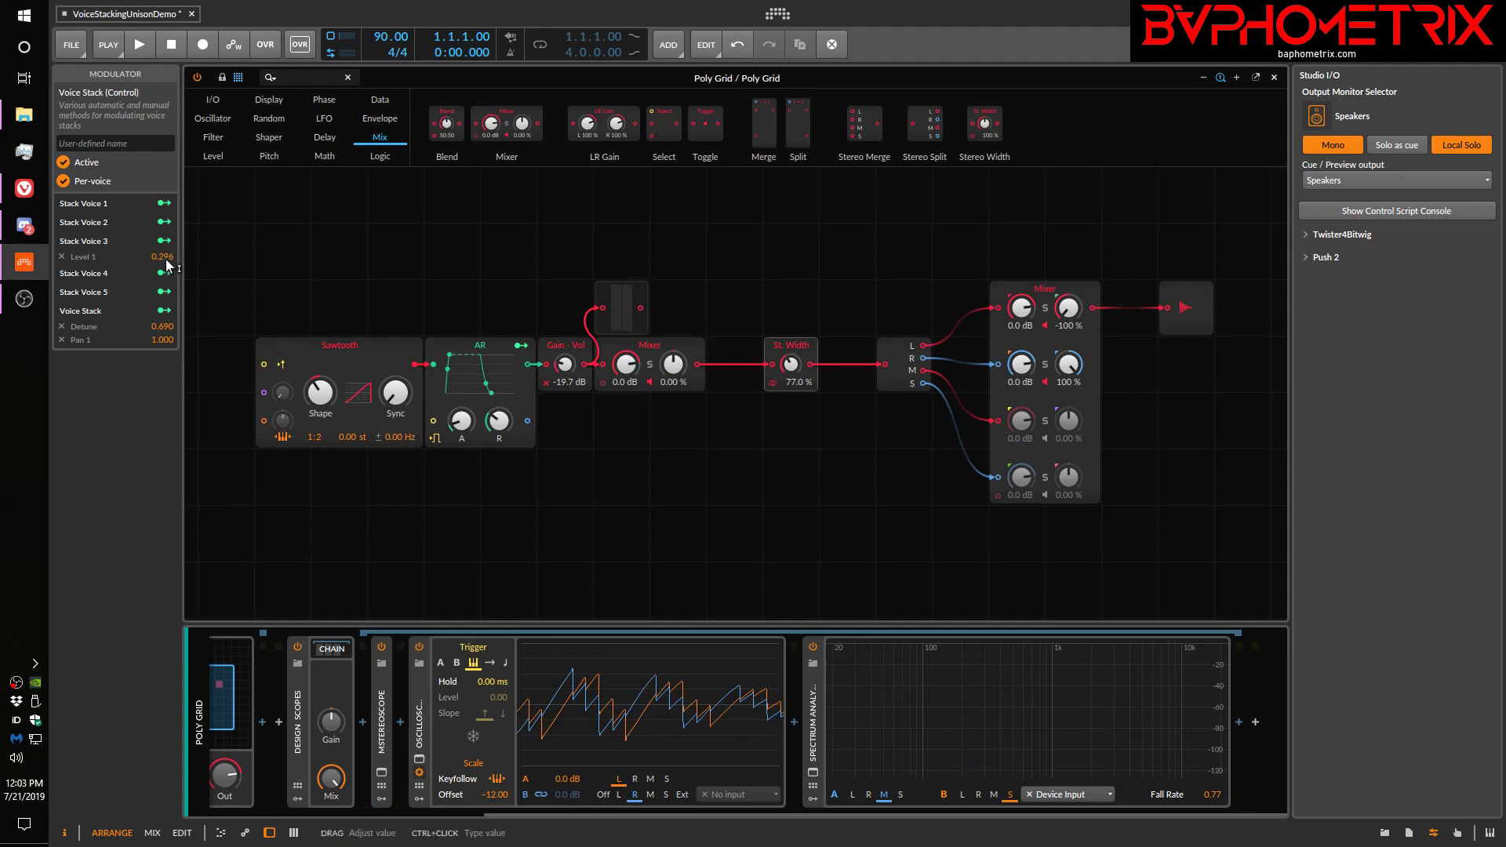
pyautogui.moveTo(168, 266); pyautogui.dragTo(168, 285)
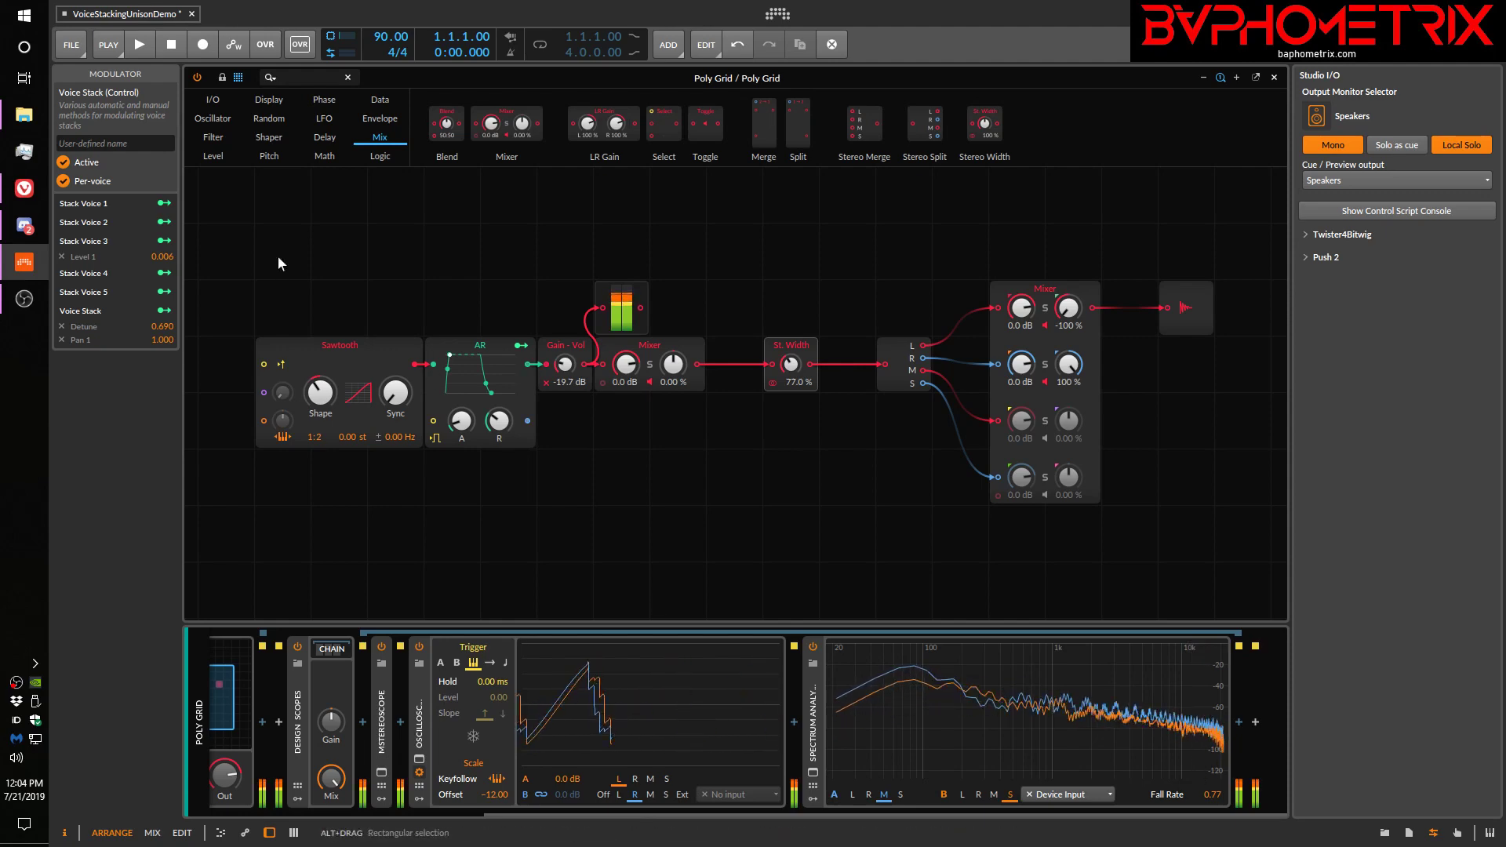
pyautogui.moveTo(165, 258); pyautogui.dragTo(165, 132)
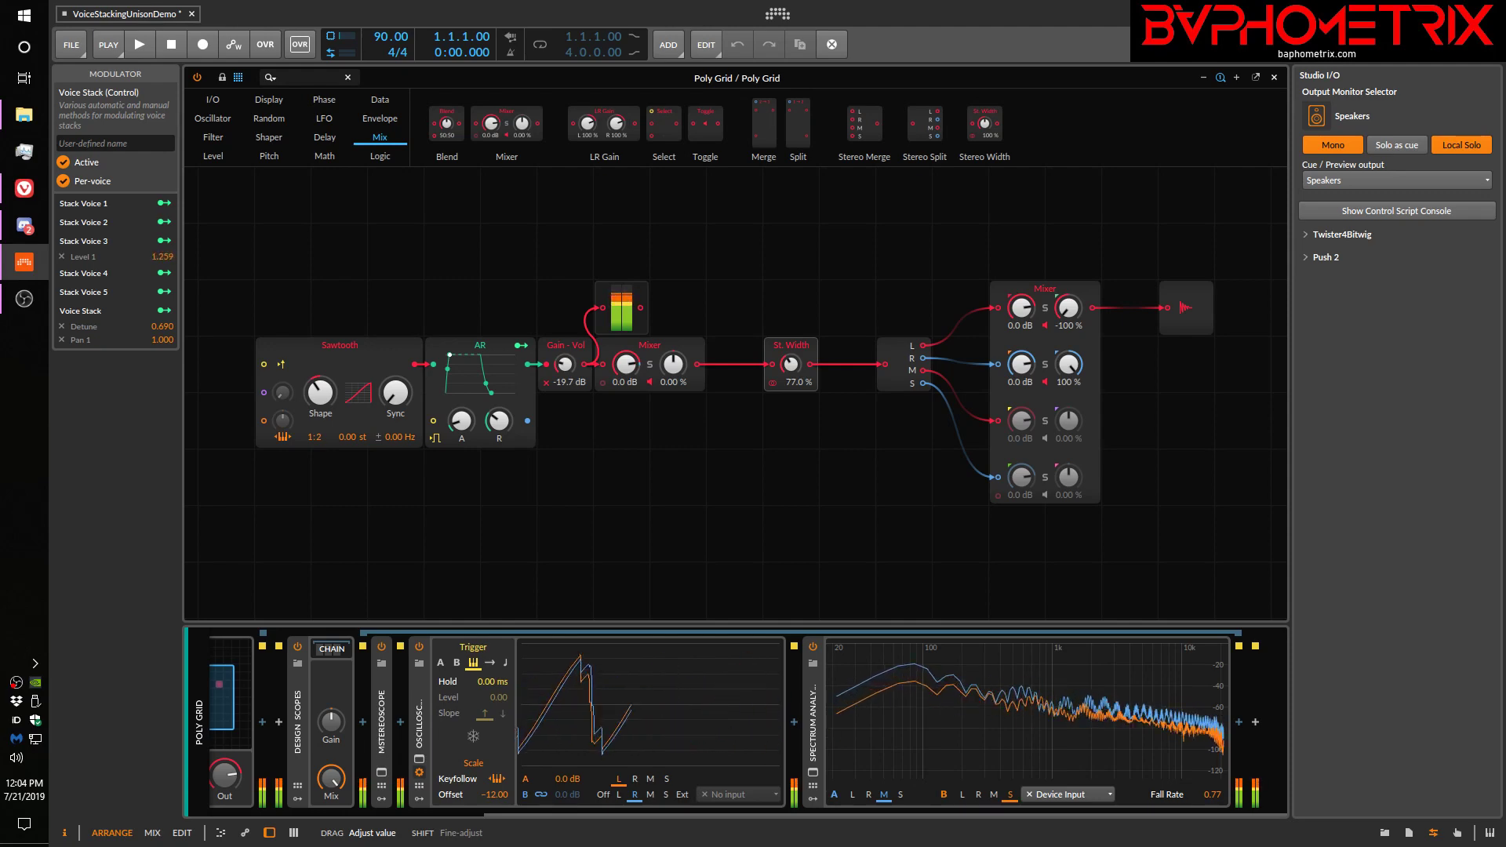
pyautogui.moveTo(167, 255); pyautogui.dragTo(166, 258)
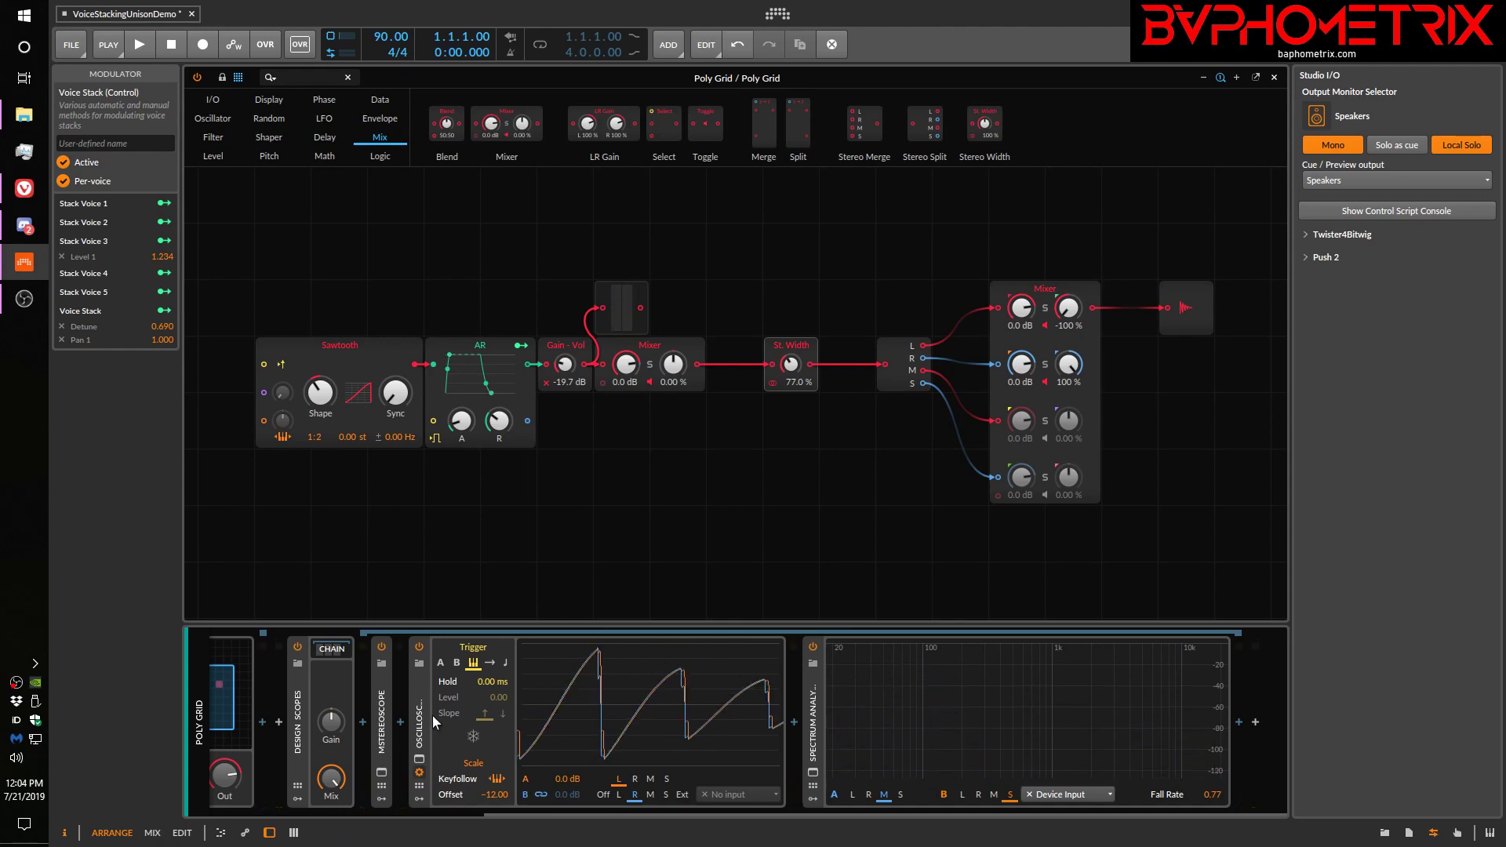
# Add a second Voice Stack modulator to the Poly Grid and display its settings
pyautogui.hscroll(-3, 536, 813)
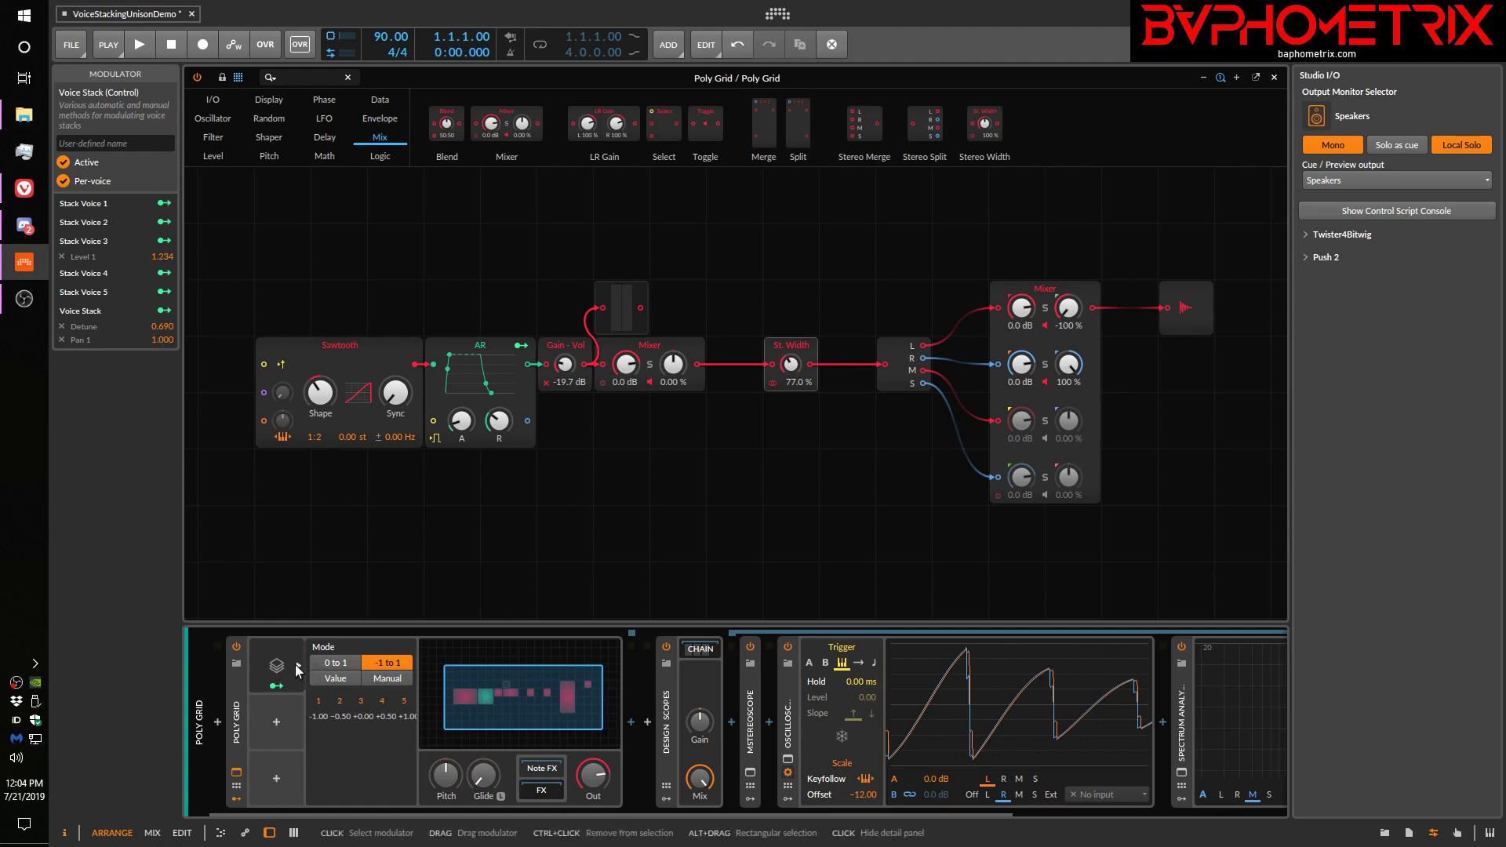
pyautogui.click(276, 723)
pyautogui.scroll(-2, 409, 544)
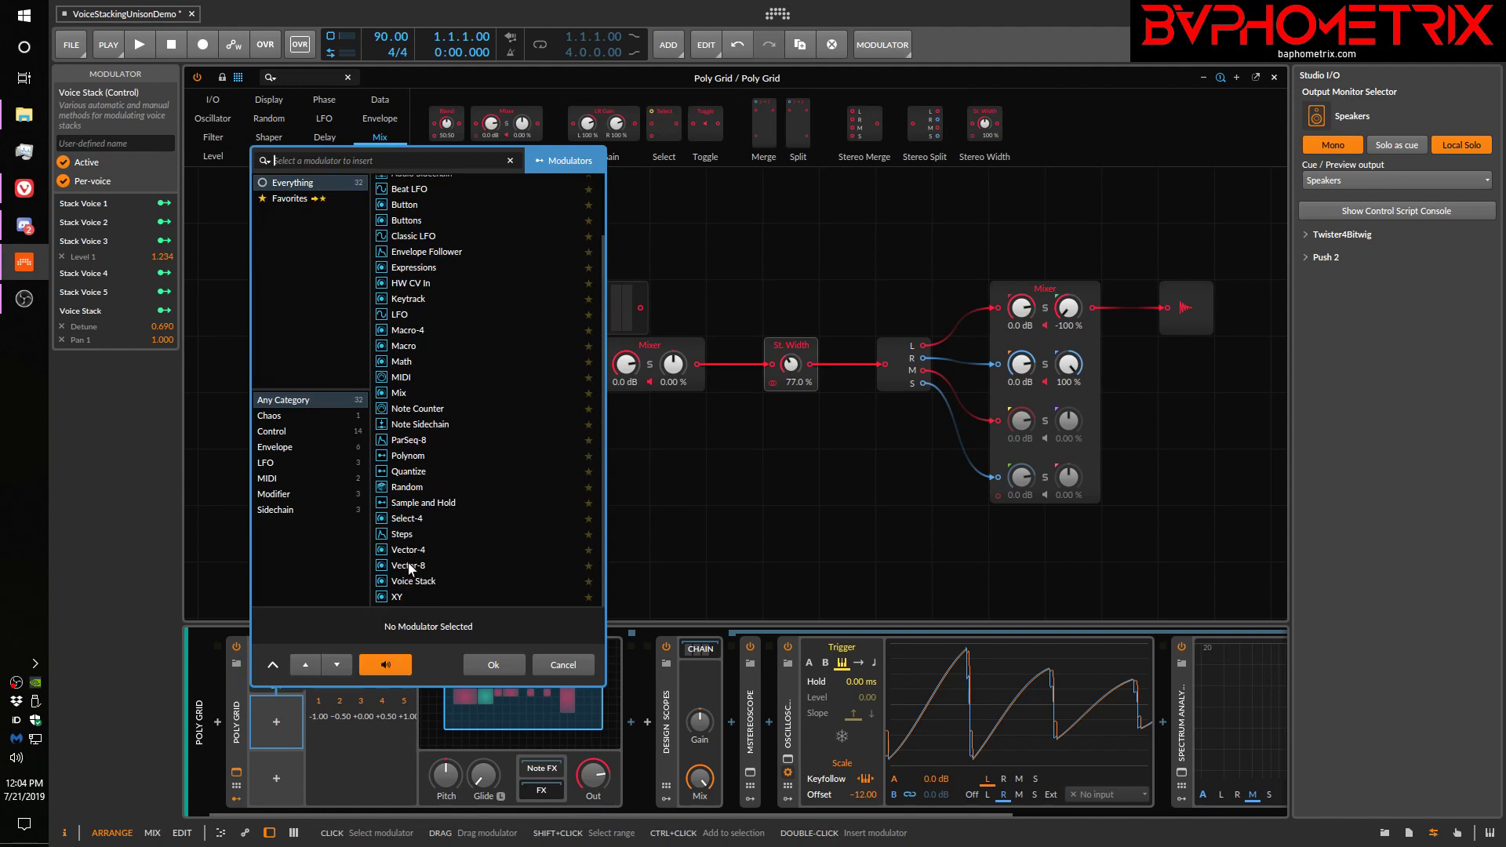
pyautogui.click(401, 582)
pyautogui.click(485, 666)
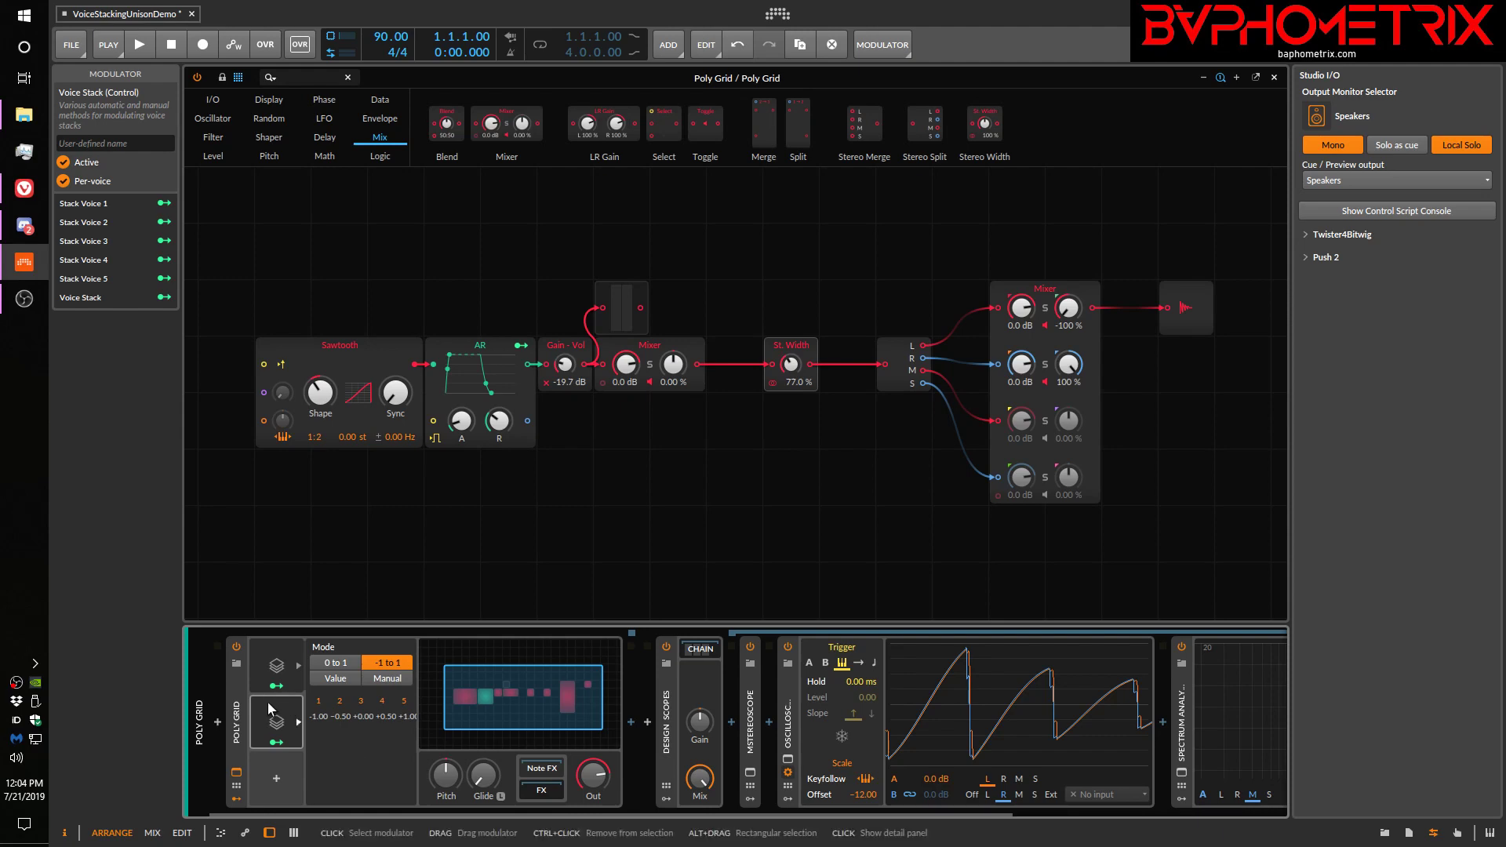
pyautogui.click(271, 659)
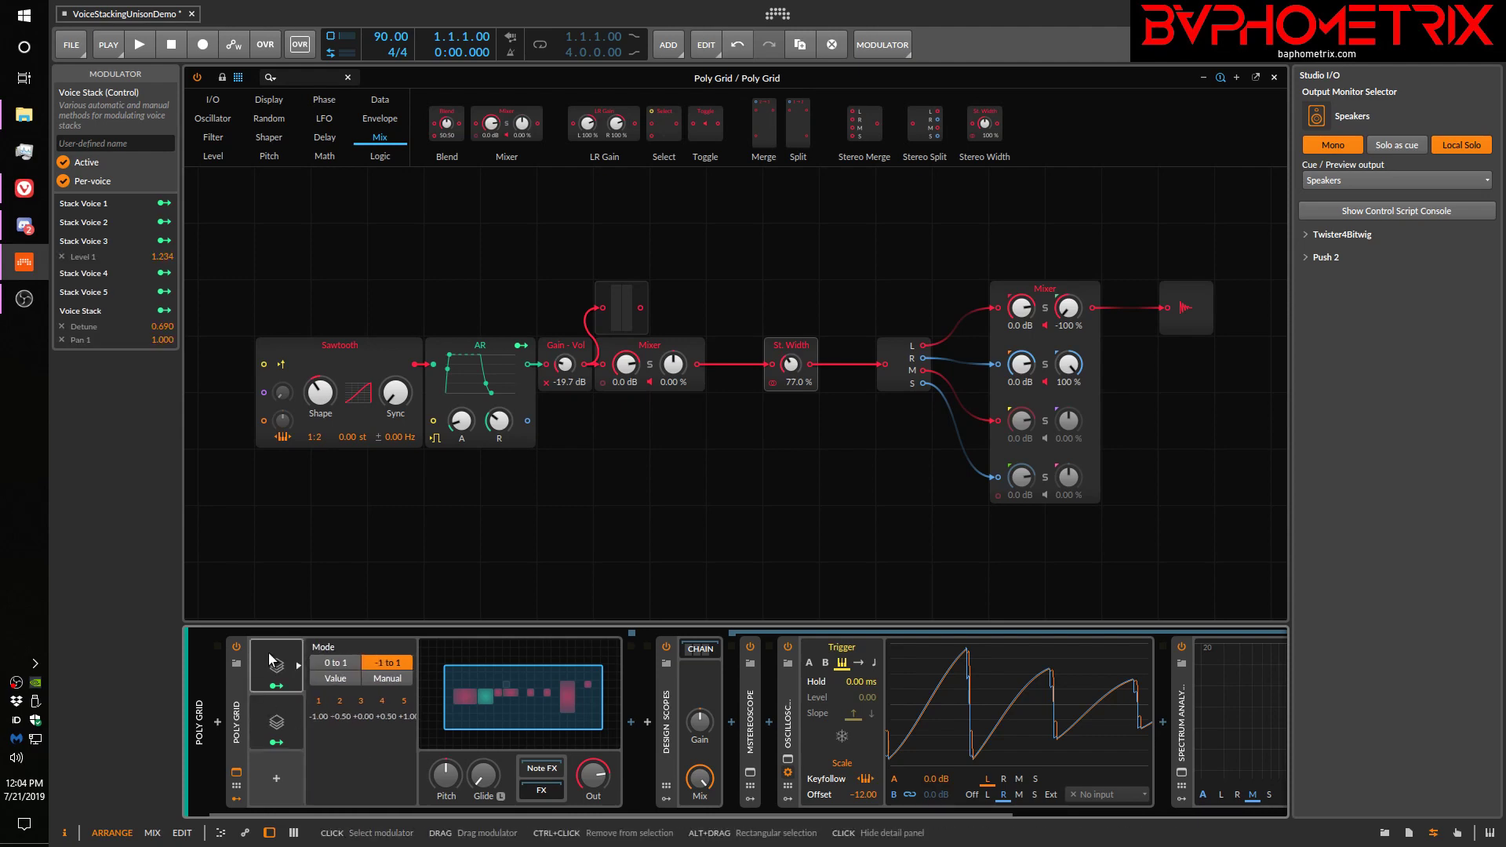
pyautogui.click(271, 722)
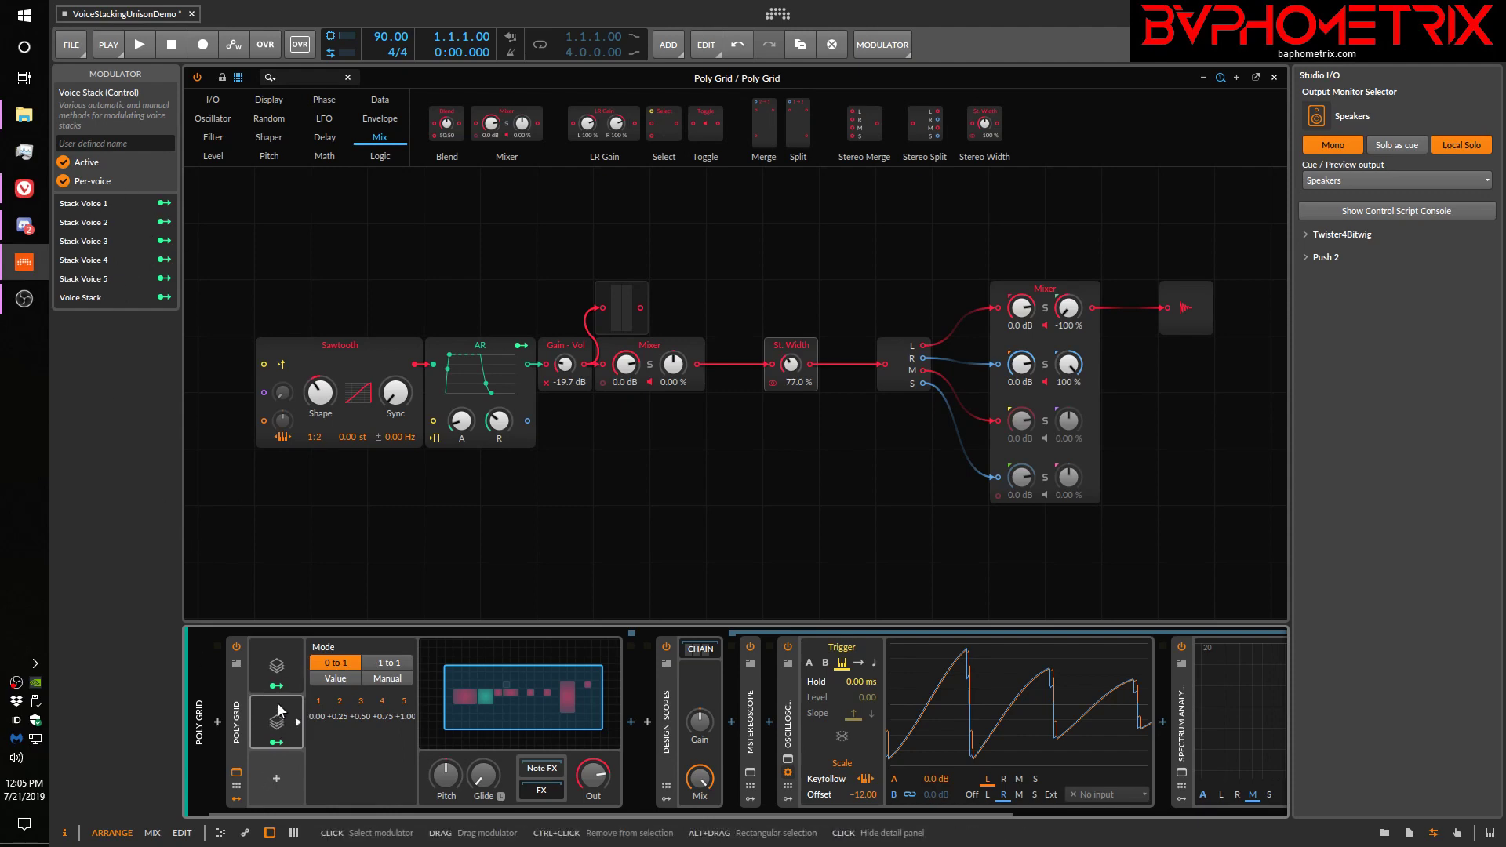
# Name the second Voice Stack modulator "Stack 2" and the first one "Stack 1"
pyautogui.click(129, 143)
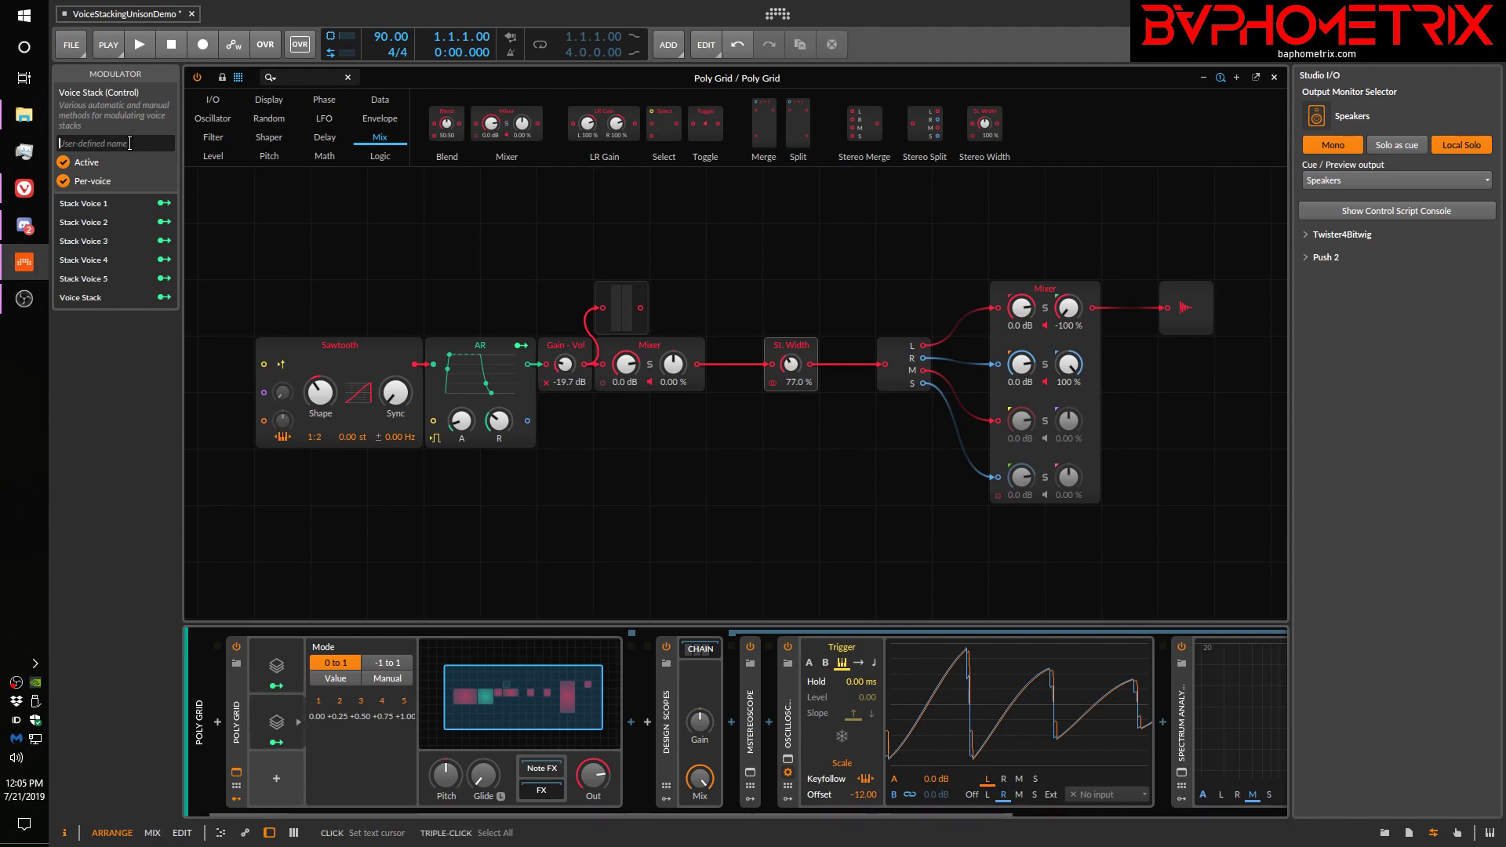
pyautogui.write('Stack 2')
pyautogui.click(283, 654)
pyautogui.click(117, 144)
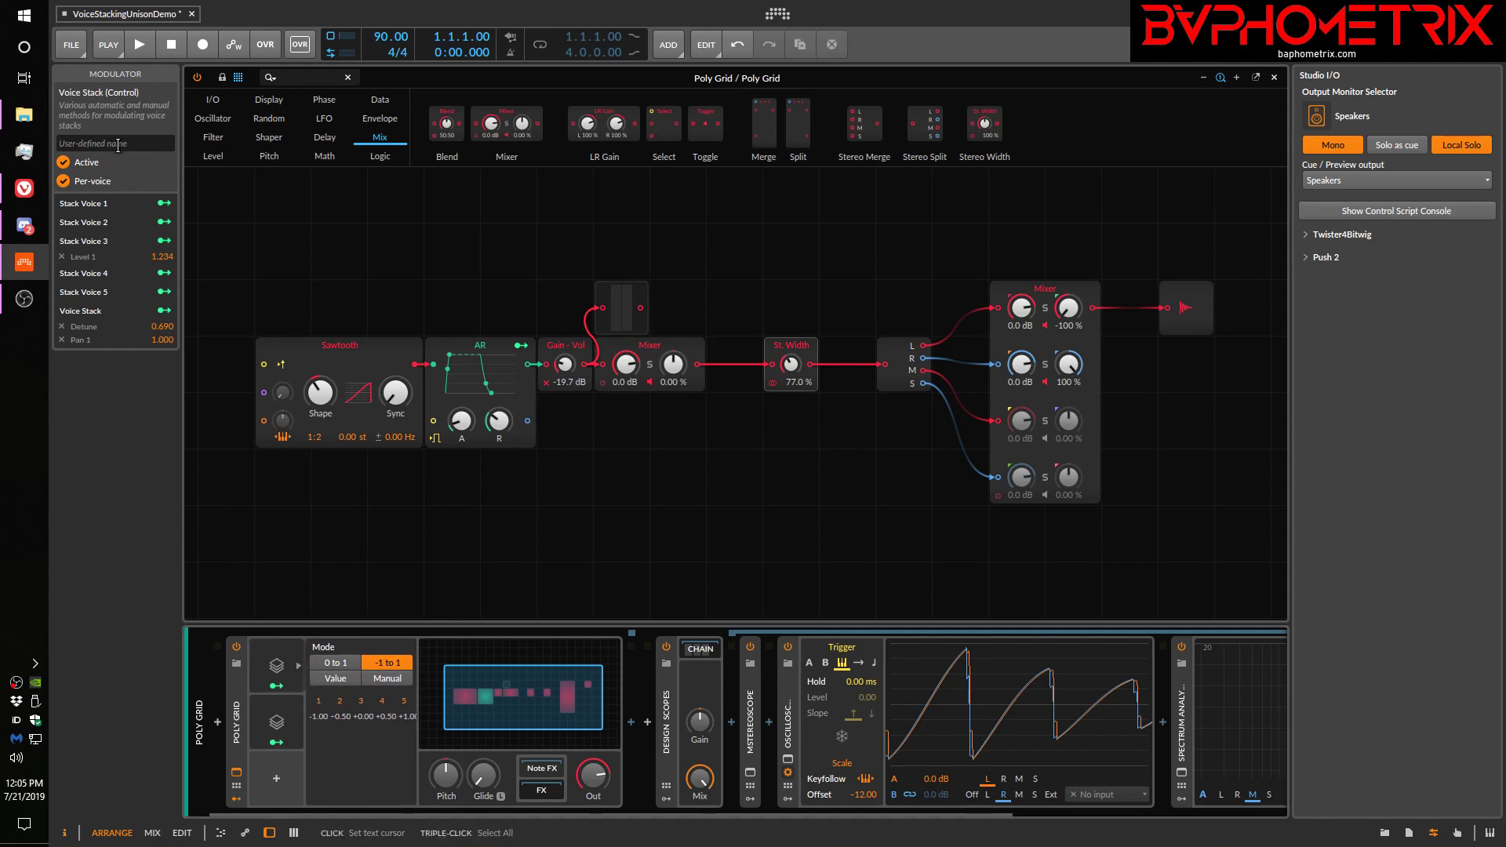
pyautogui.write('Stack 1')
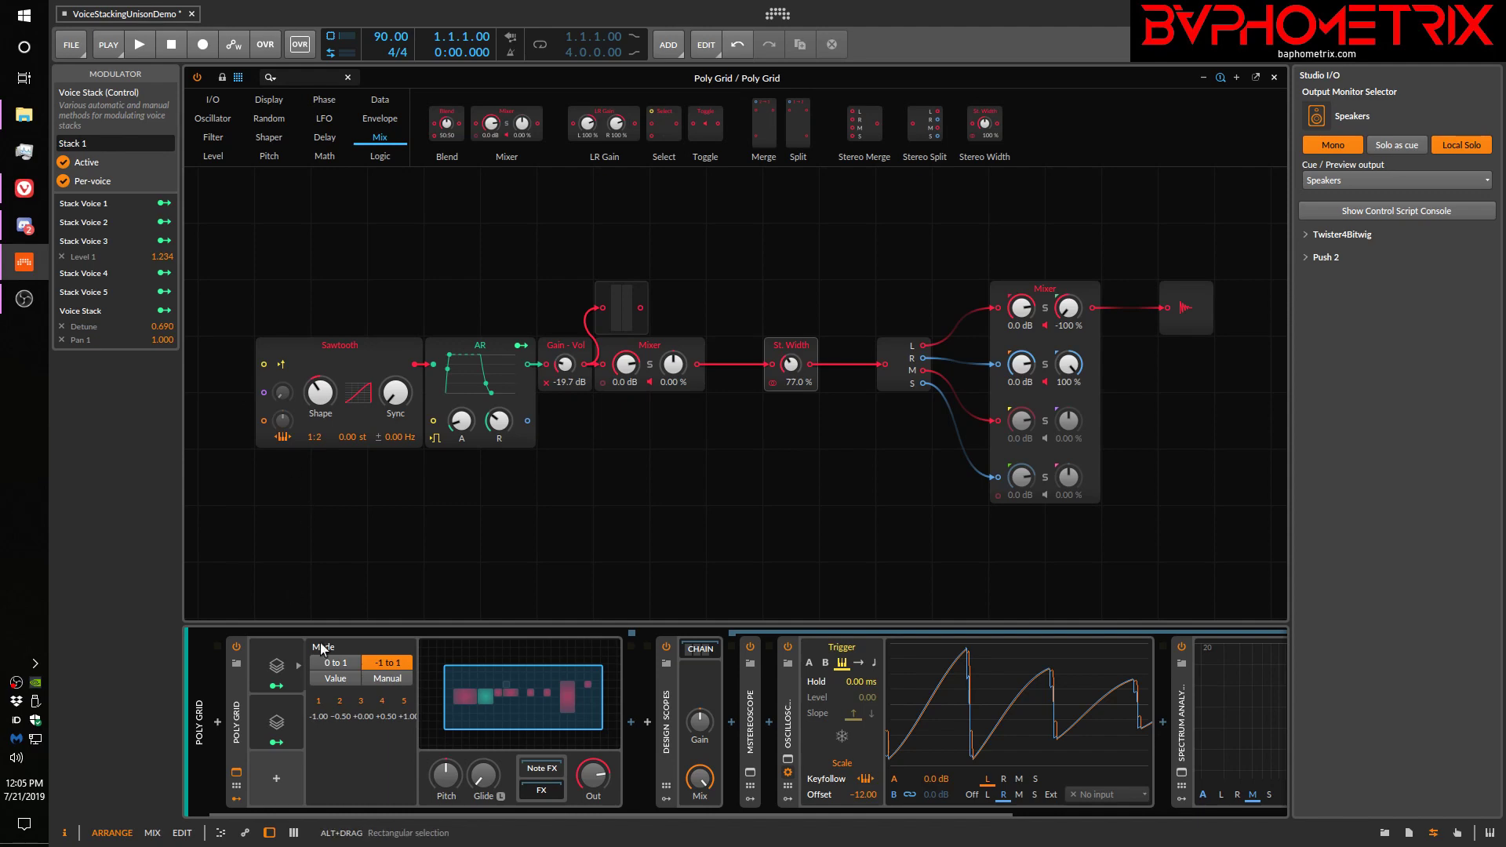
# Switch Stack 2 to Manual mode and shape rising voice values, about 26% for voice 1, 66% for voice 3 and 89% for voice 4
pyautogui.click(277, 673)
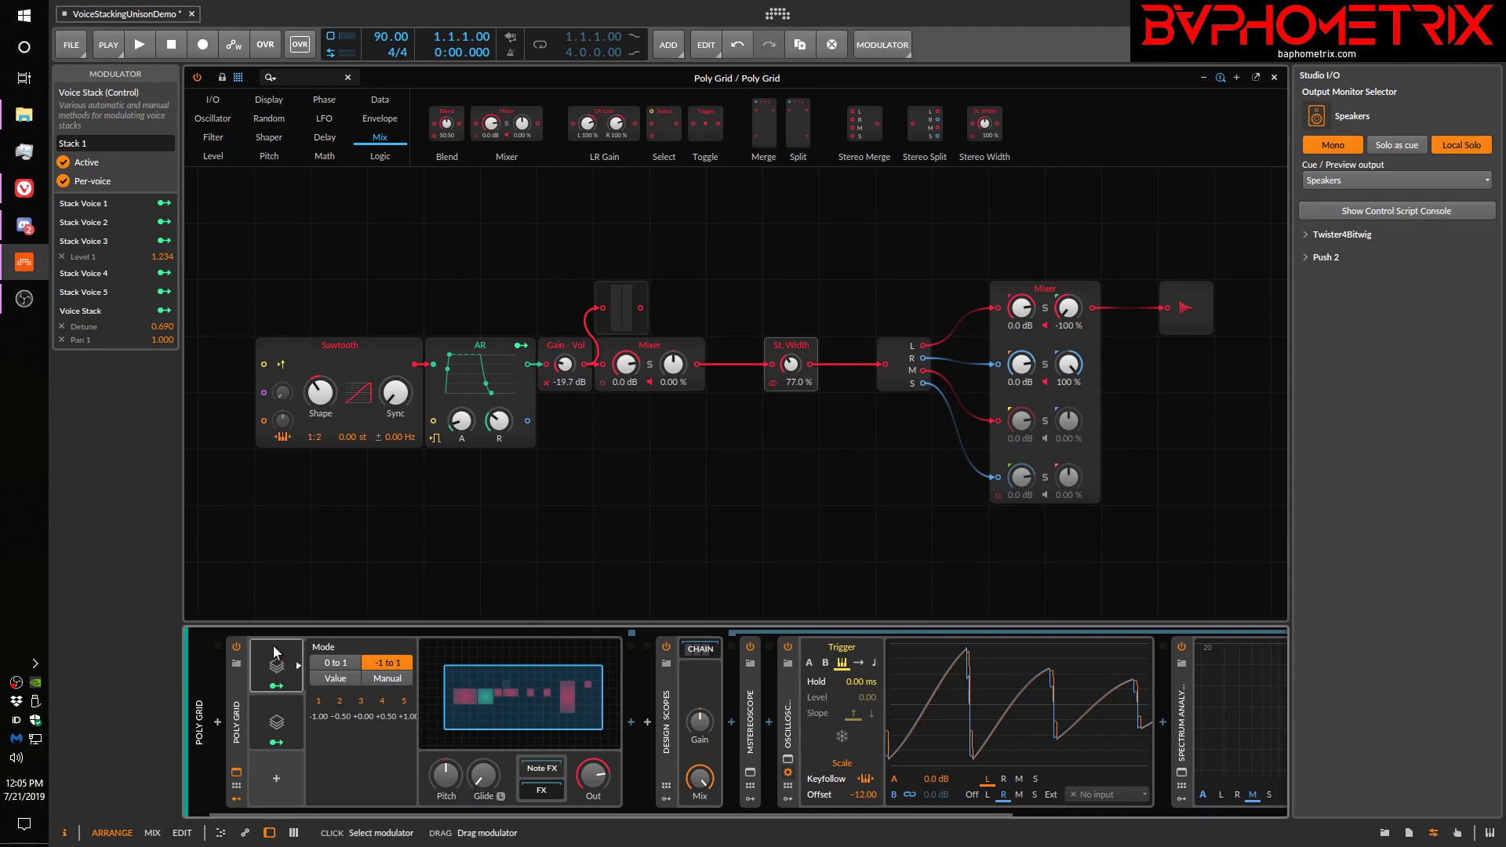
pyautogui.click(255, 703)
pyautogui.click(385, 681)
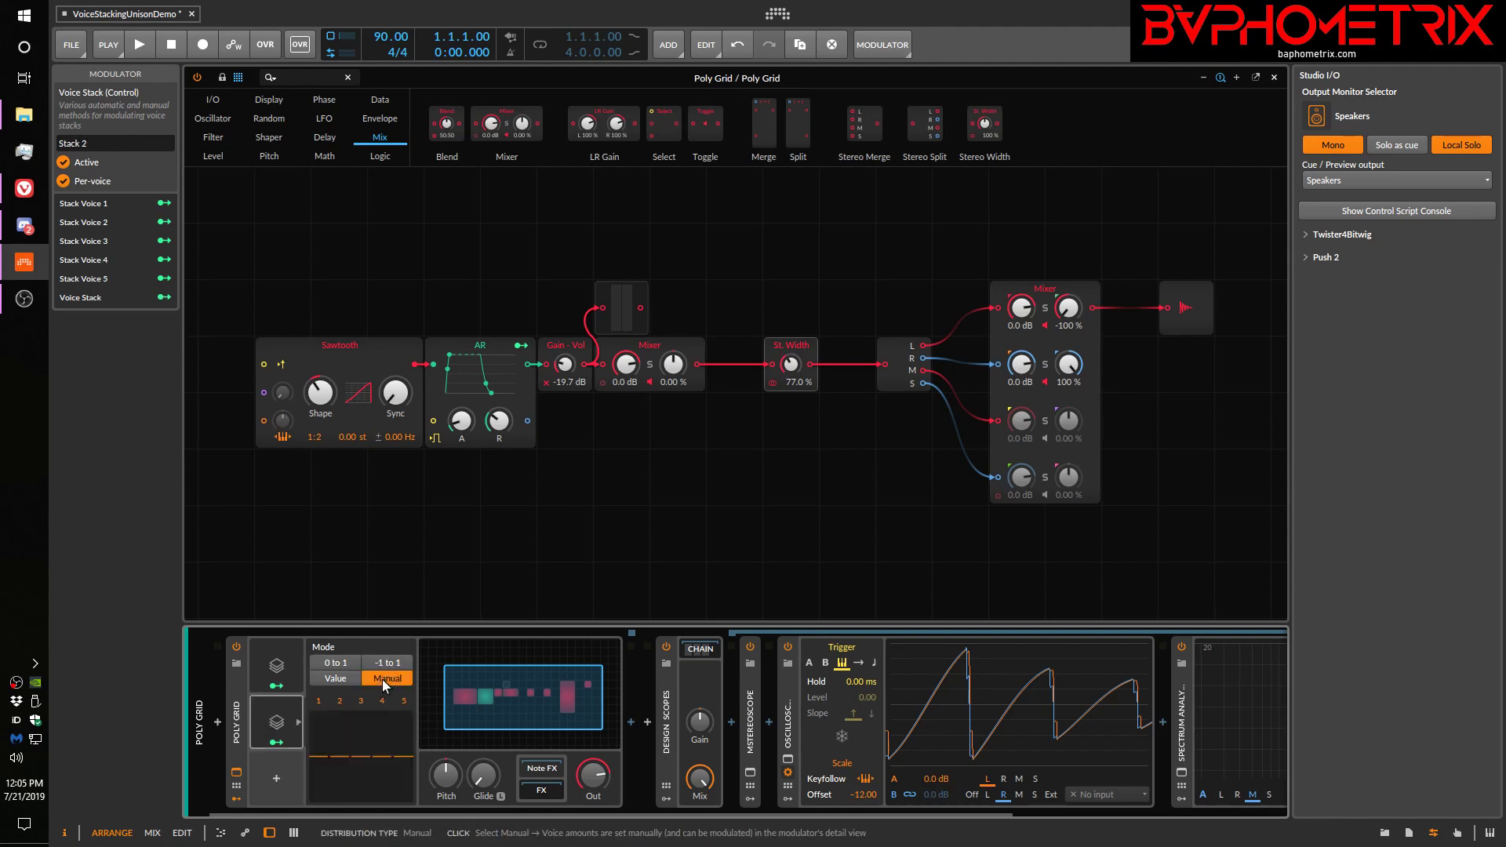
pyautogui.moveTo(322, 758)
pyautogui.mouseDown()
pyautogui.moveTo(361, 730)
pyautogui.moveTo(382, 751)
pyautogui.moveTo(384, 712)
pyautogui.moveTo(395, 730)
pyautogui.moveTo(383, 718)
pyautogui.moveTo(343, 741)
pyautogui.mouseUp()
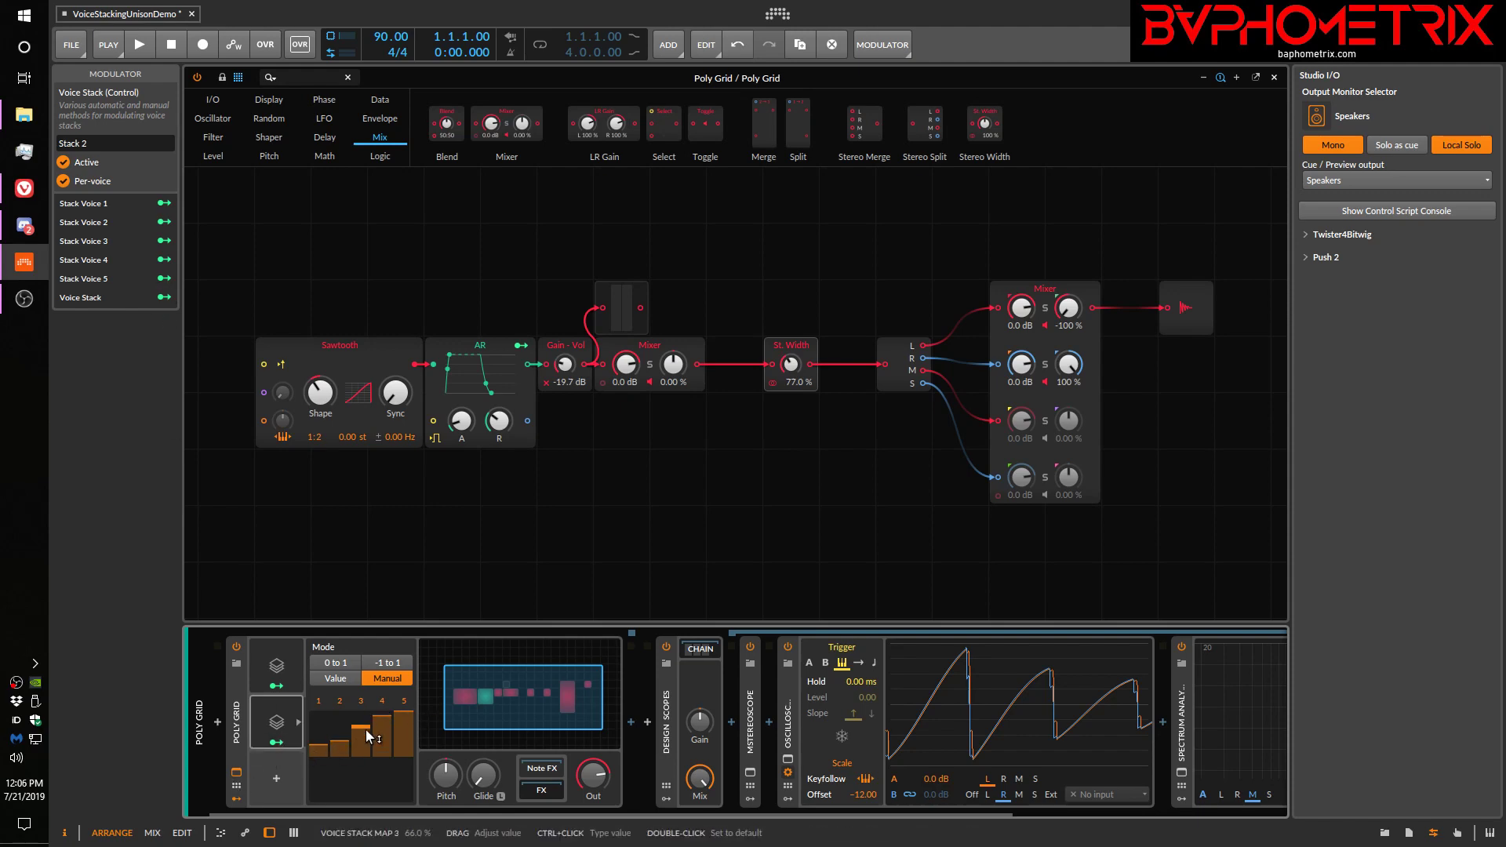
# Compare the modulation mappings of Stack 1, Stack 2 and the whole Poly Grid device
pyautogui.click(272, 666)
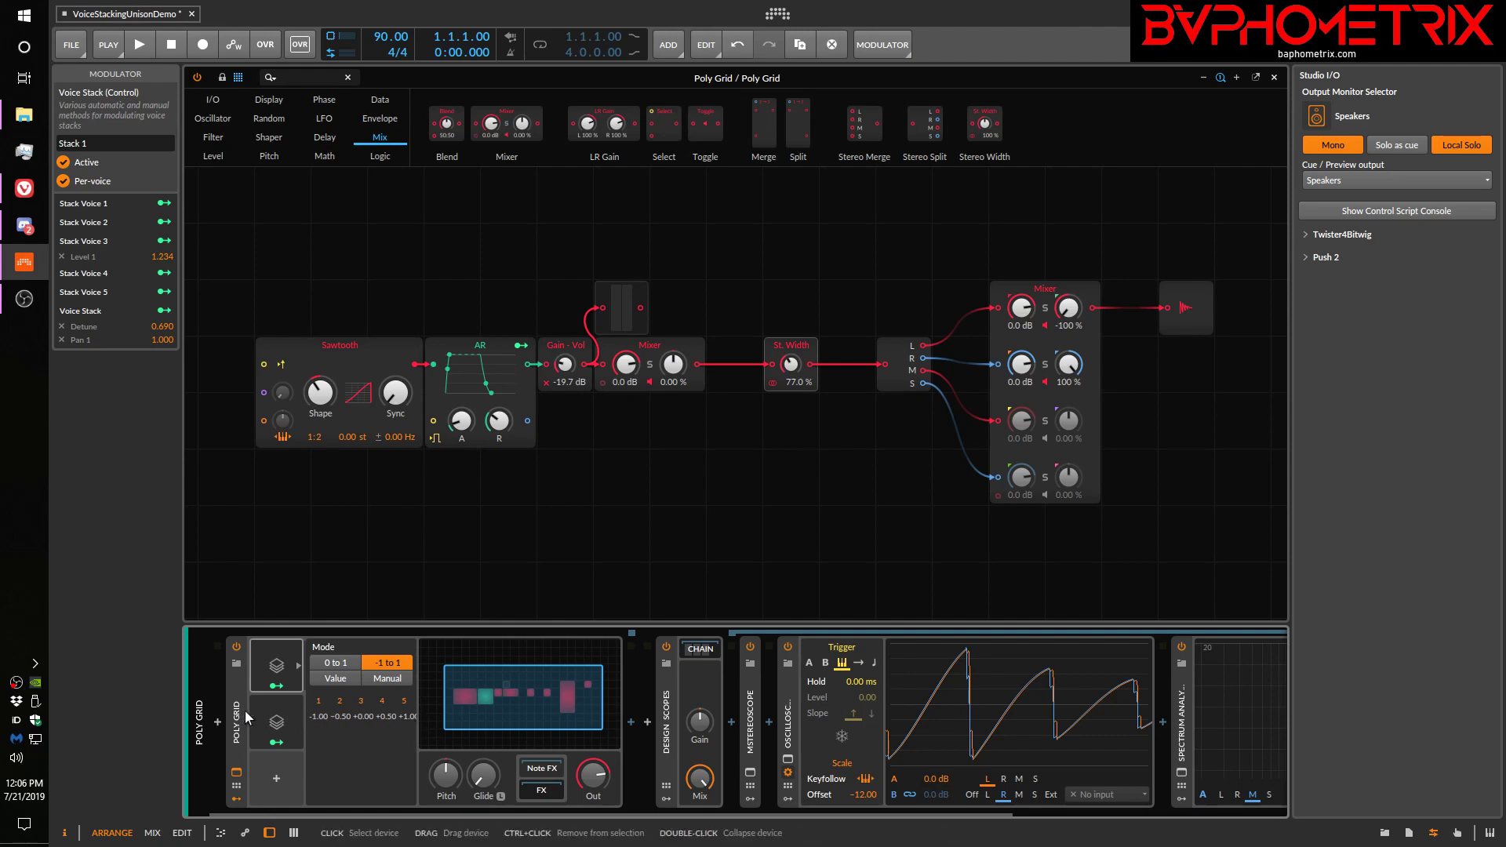
pyautogui.click(274, 714)
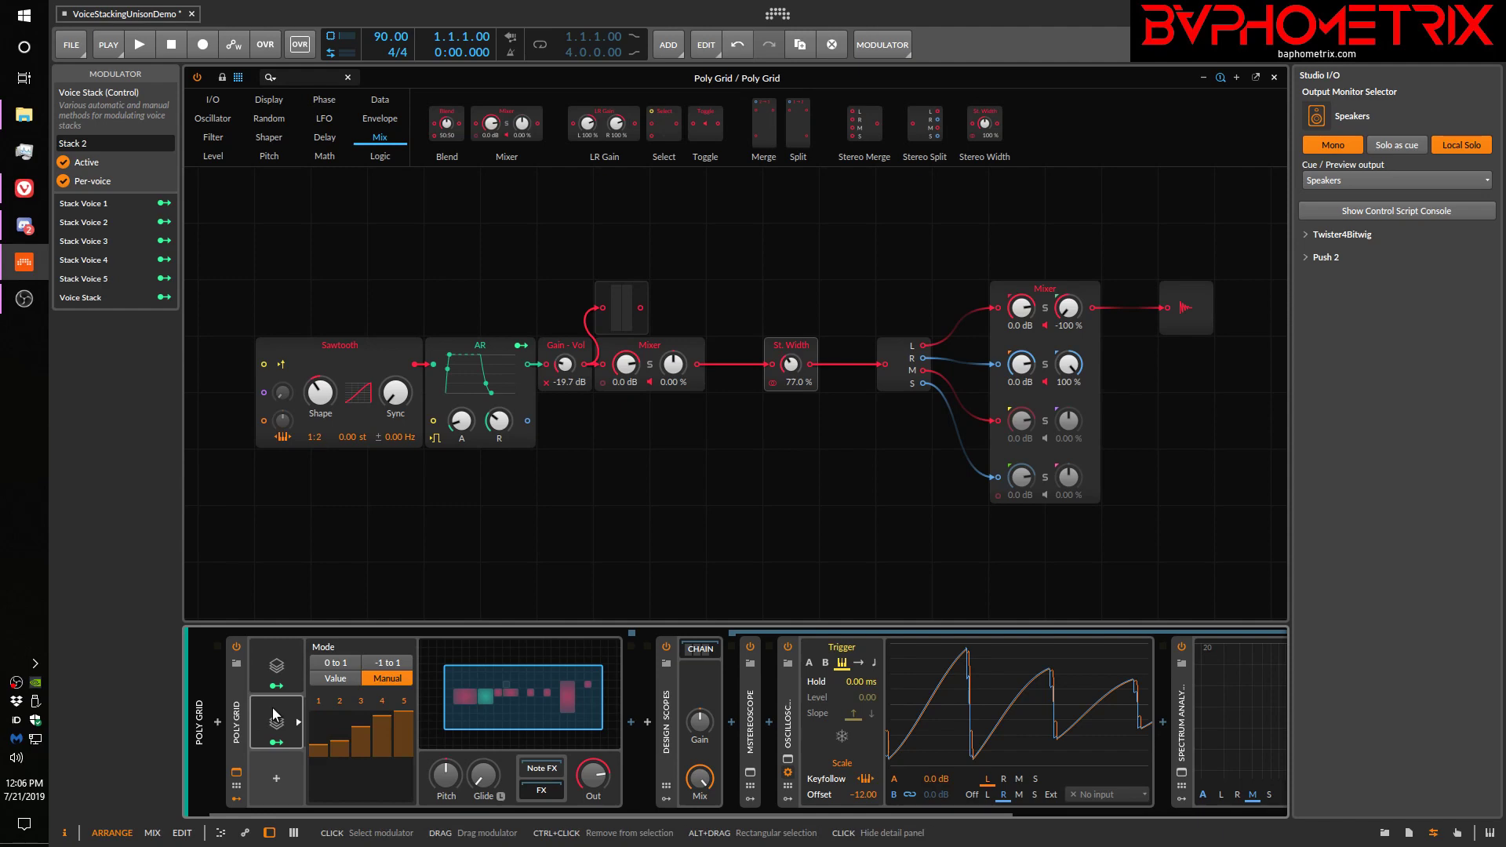
pyautogui.click(242, 714)
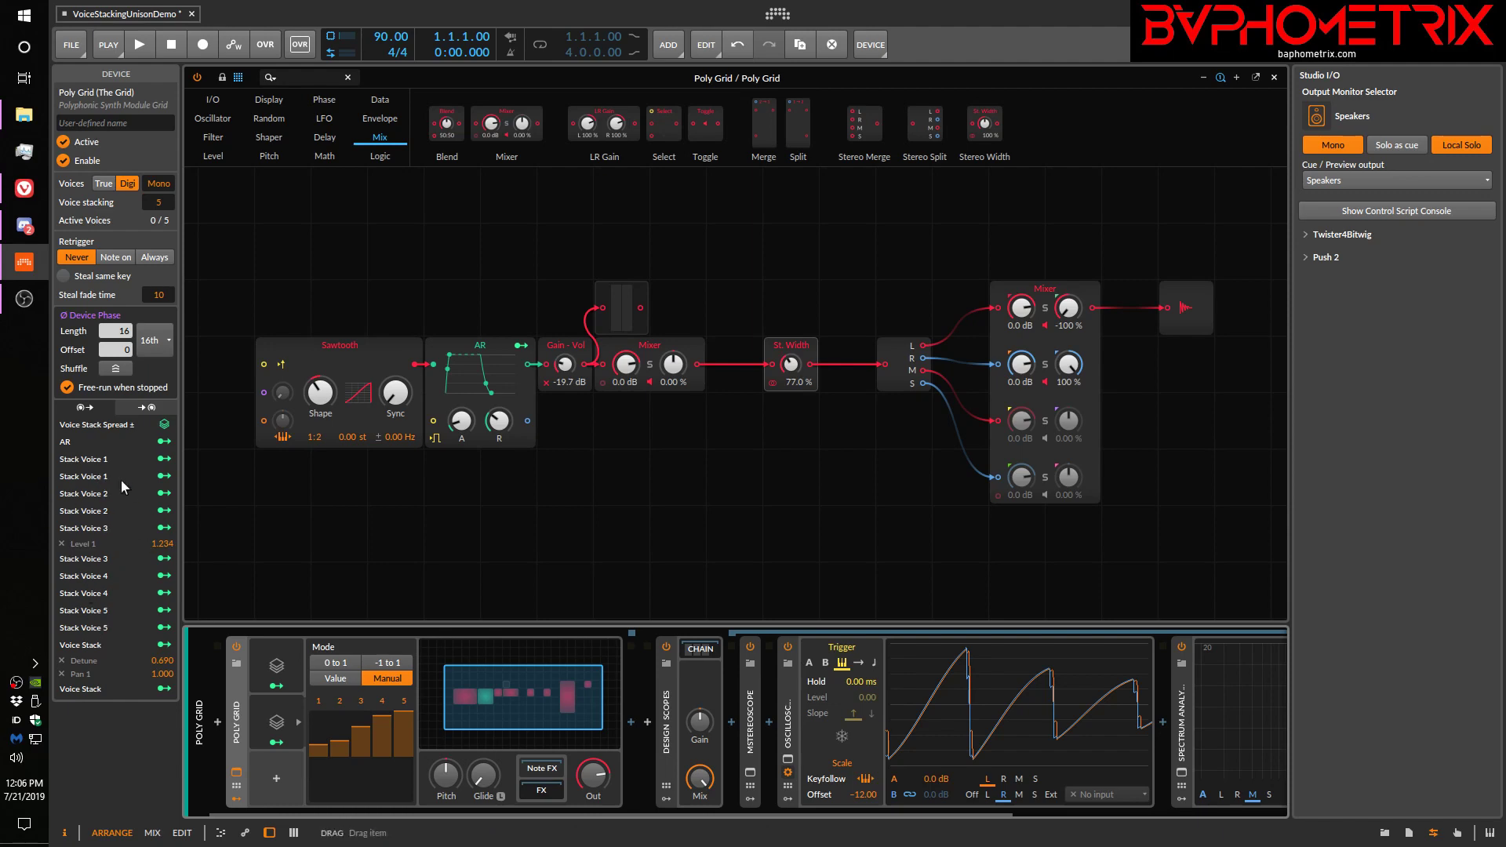
pyautogui.click(264, 714)
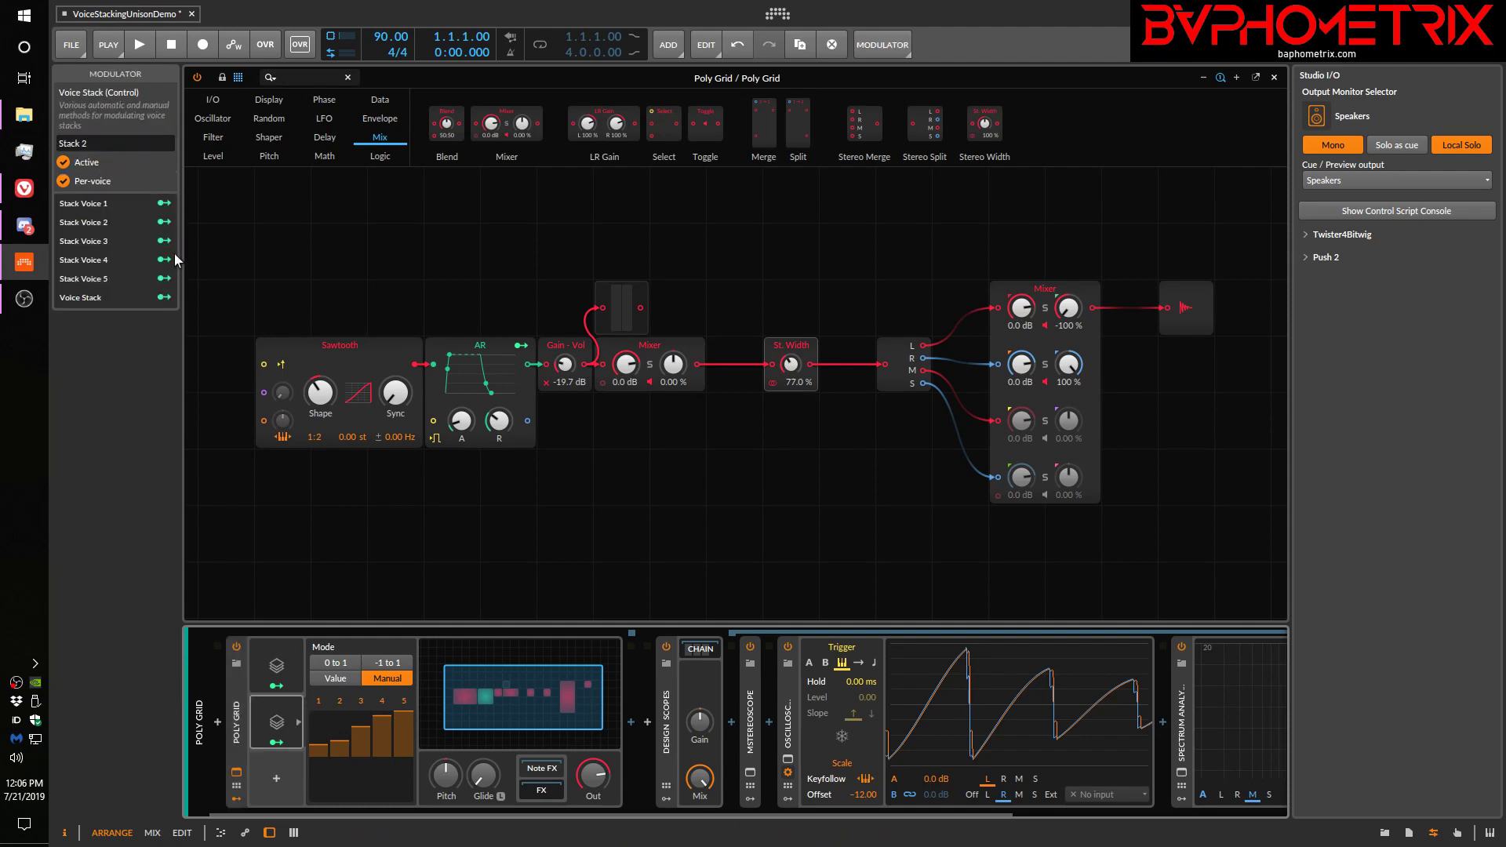
pyautogui.click(262, 645)
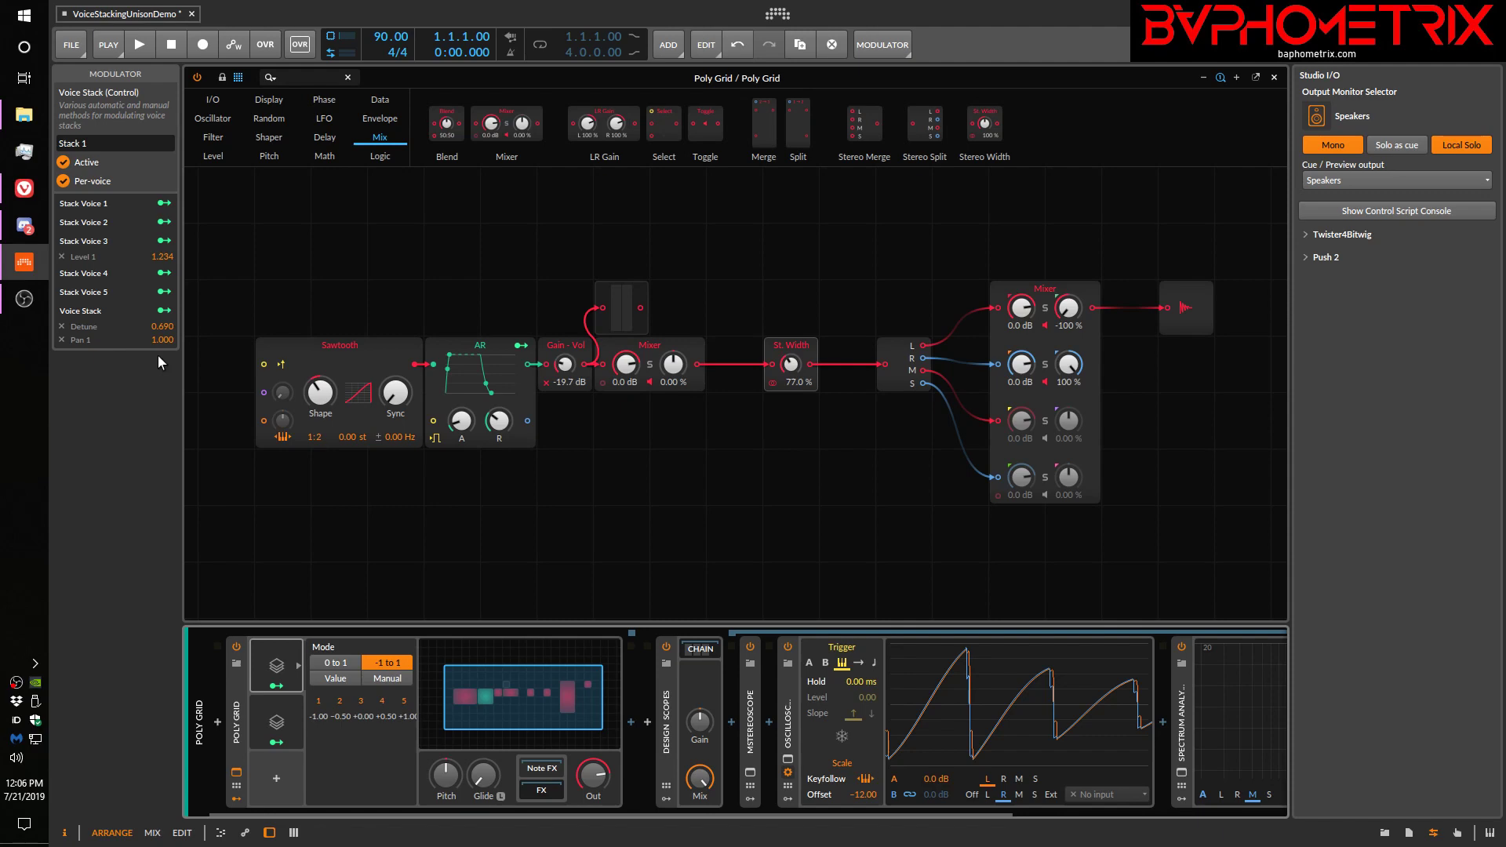
pyautogui.click(285, 712)
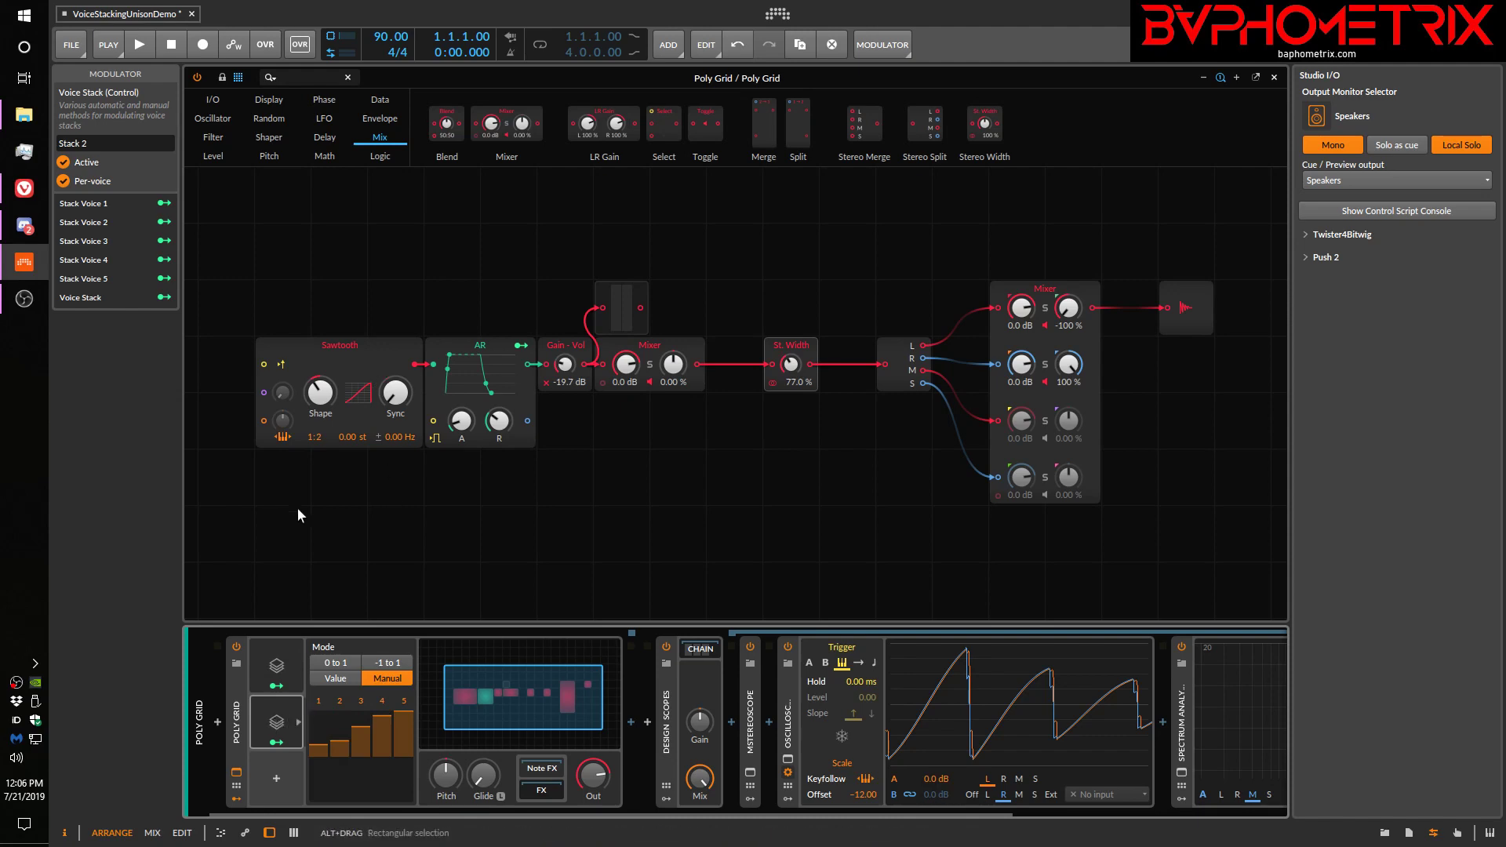
# Insert a Triangle oscillator into the Poly Grid and place it directly below the Sawtooth oscillator
pyautogui.rightClick(351, 512)
pyautogui.moveTo(433, 568)
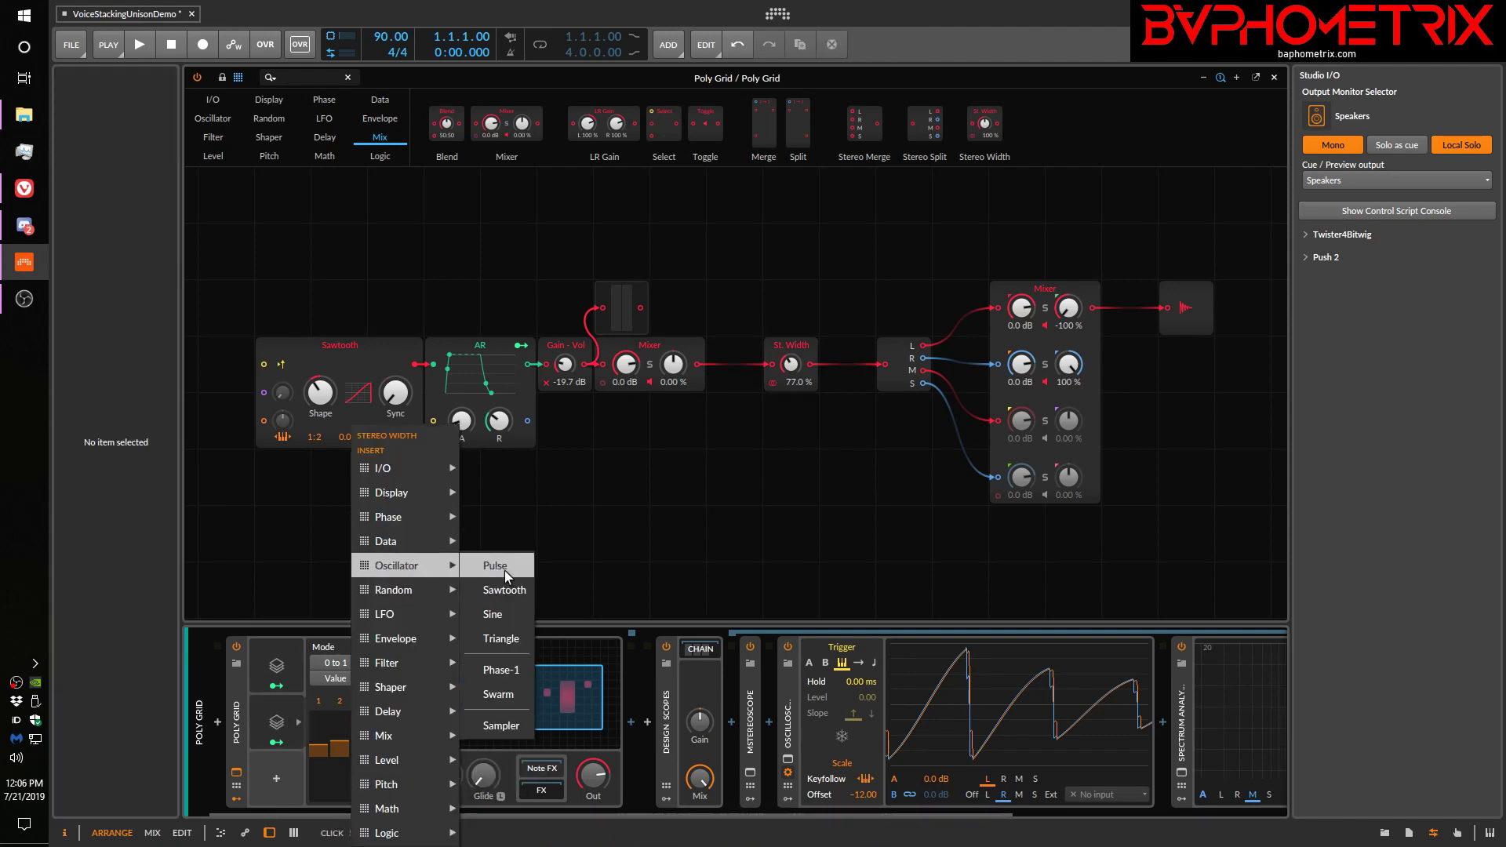
pyautogui.click(515, 634)
pyautogui.moveTo(435, 561); pyautogui.dragTo(429, 515)
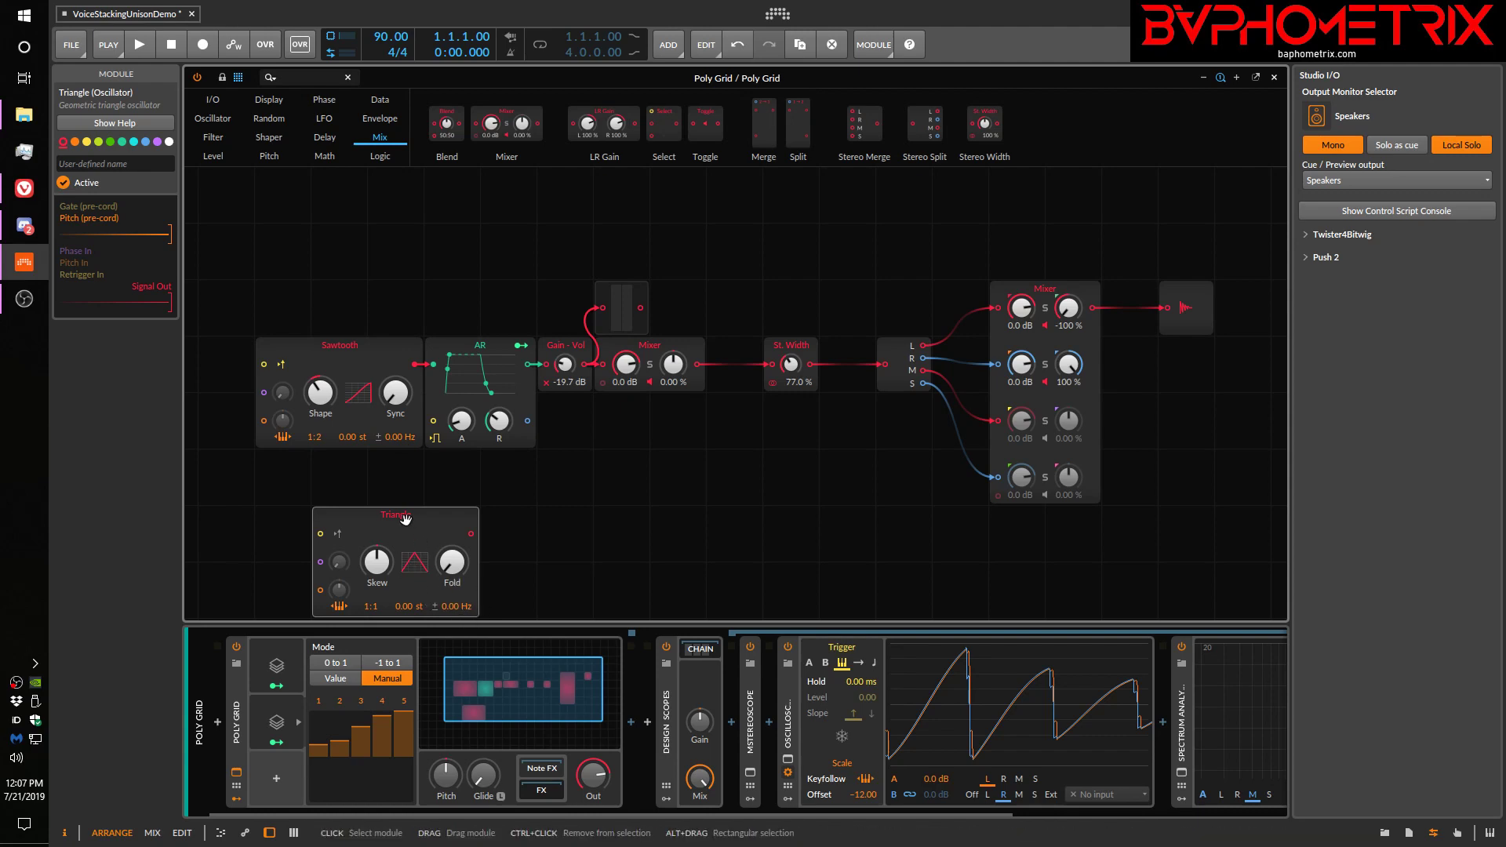
pyautogui.moveTo(410, 521); pyautogui.dragTo(418, 502)
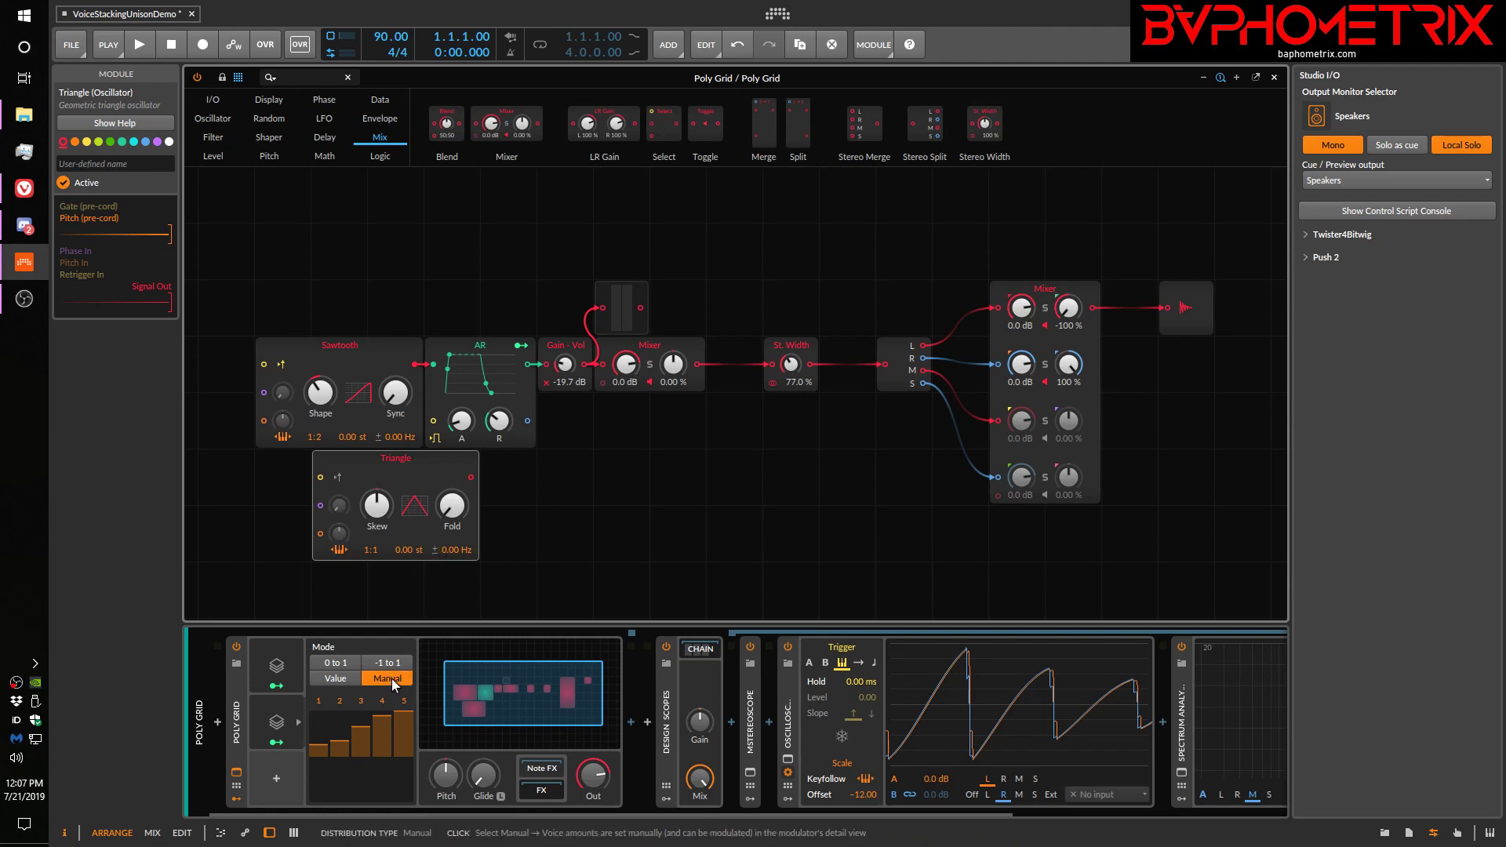
# Redraw Stack 2's manual values with voices 1 and 2 at minimum, voice 3 near zero, and voices 4 and 5 at maximum
pyautogui.click(284, 723)
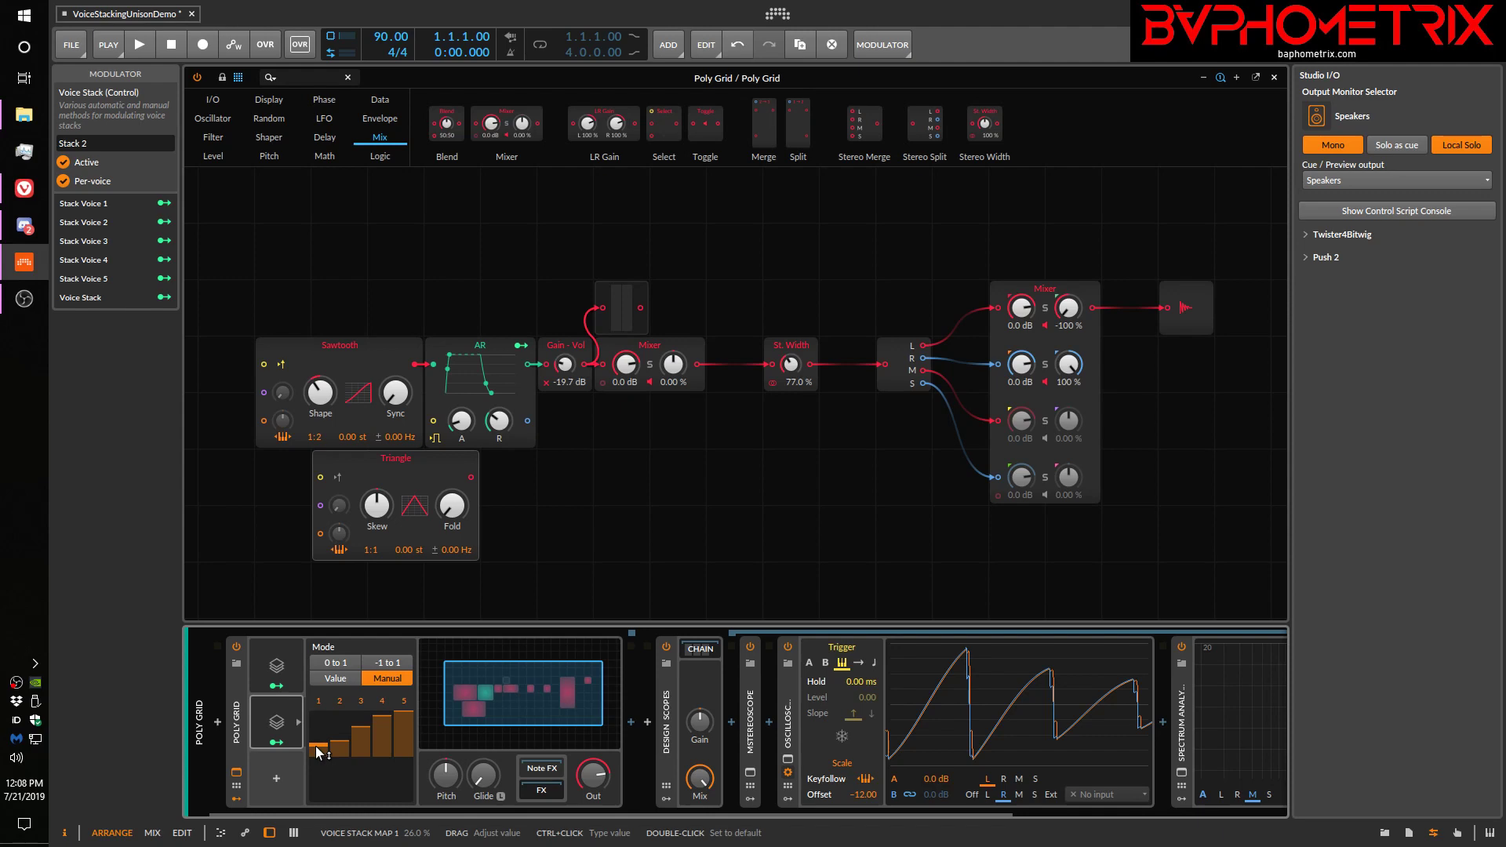
pyautogui.moveTo(317, 751); pyautogui.dragTo(317, 751)
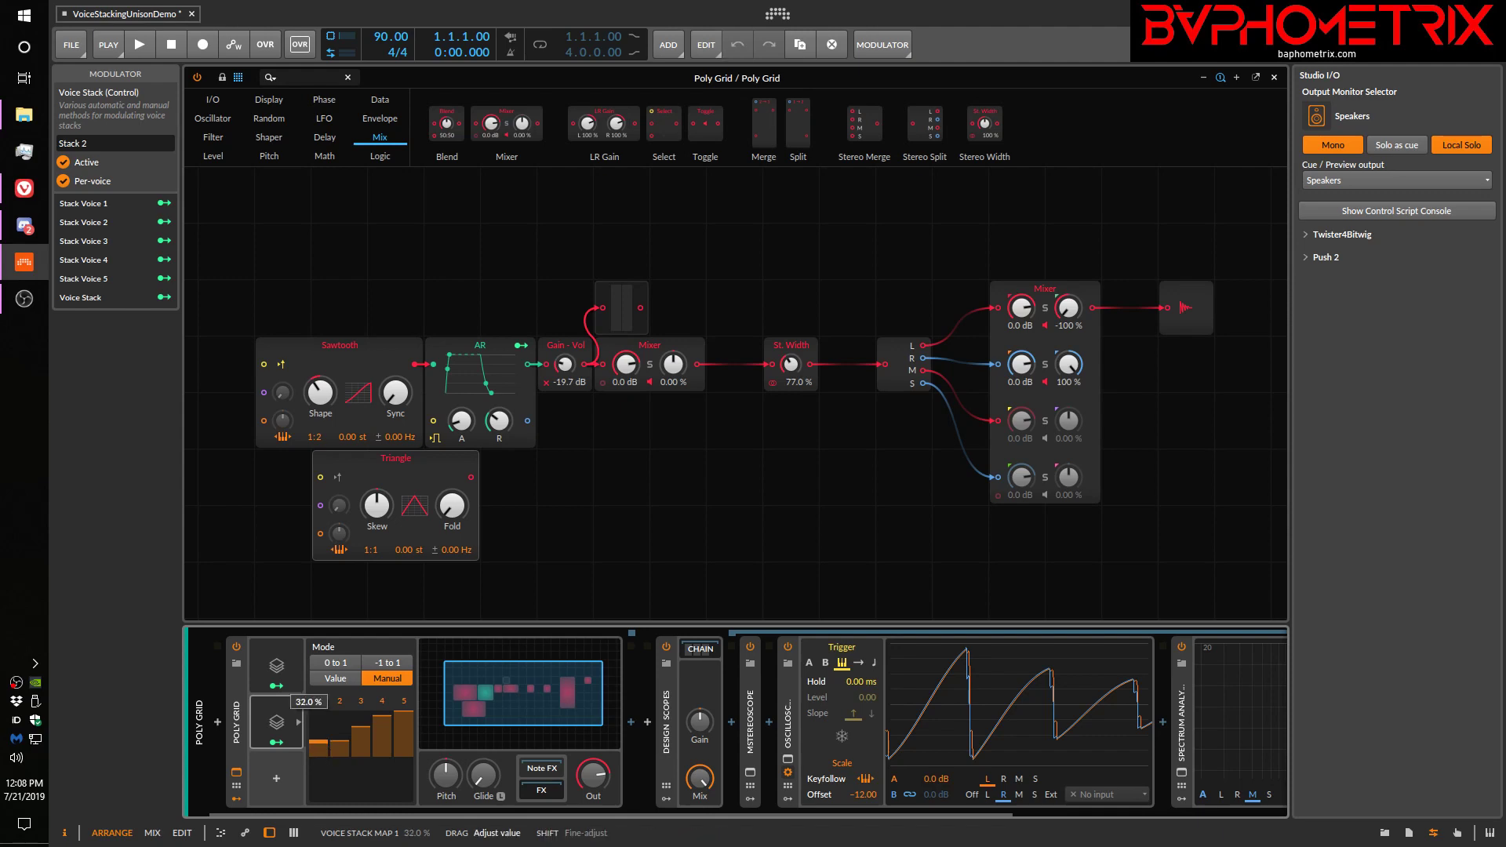
pyautogui.moveTo(318, 751); pyautogui.dragTo(408, 733)
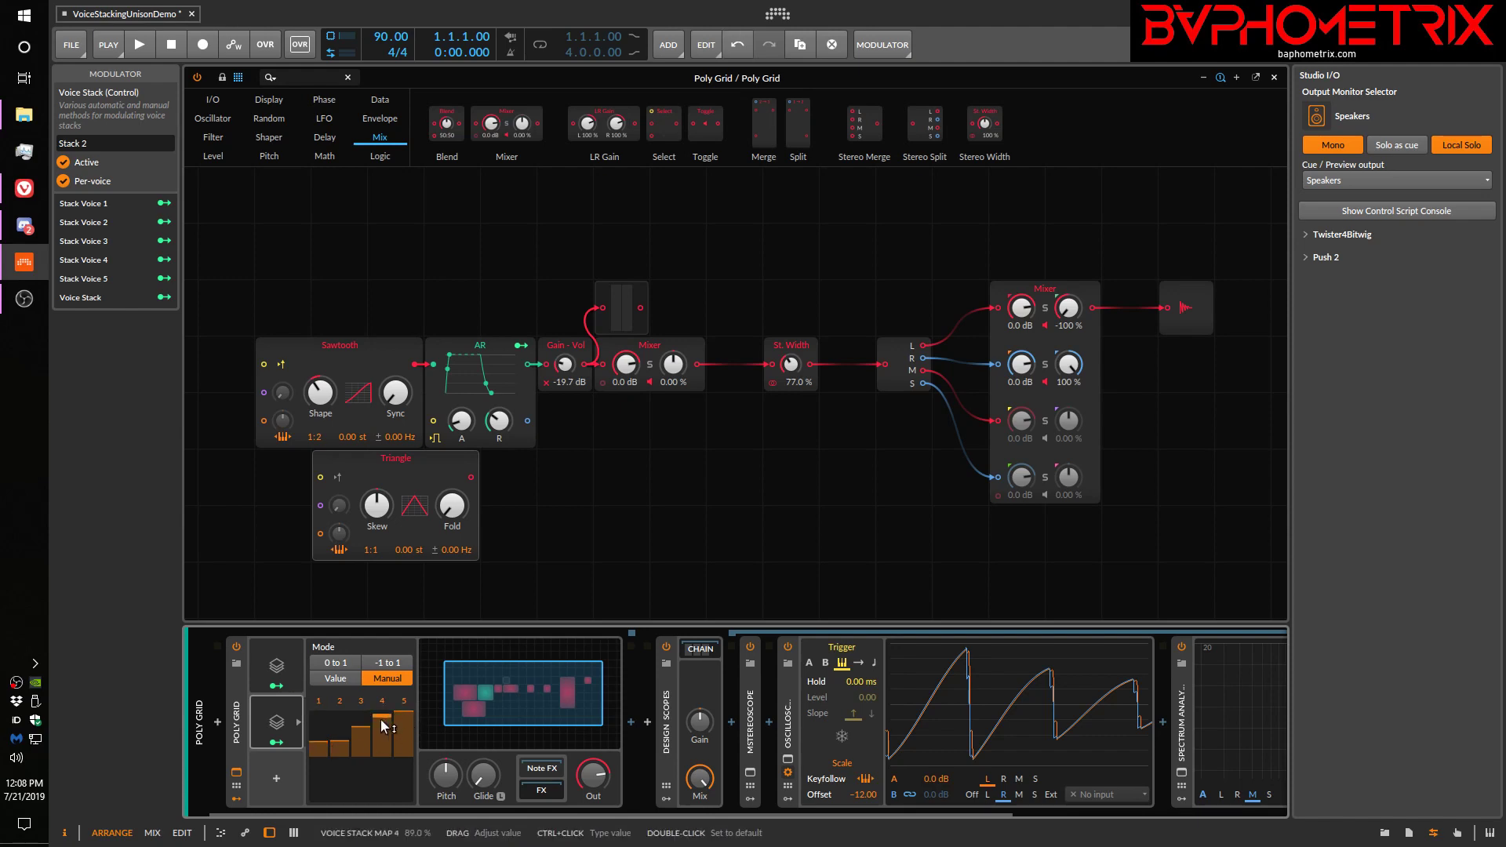
pyautogui.moveTo(317, 751); pyautogui.dragTo(318, 802)
pyautogui.moveTo(339, 744); pyautogui.dragTo(339, 802)
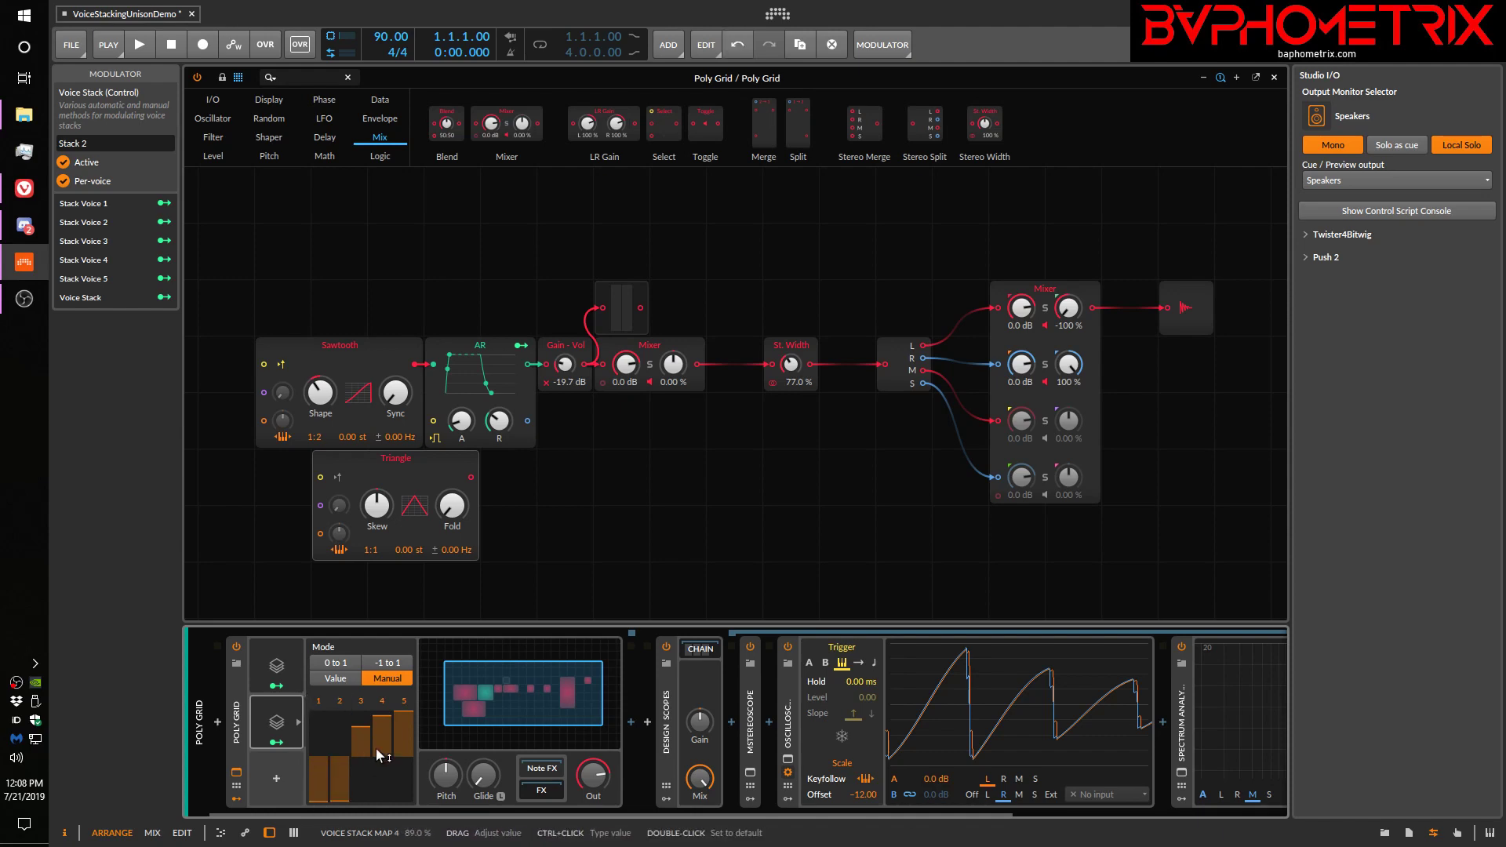
pyautogui.moveTo(361, 728); pyautogui.dragTo(404, 713)
pyautogui.click(383, 709)
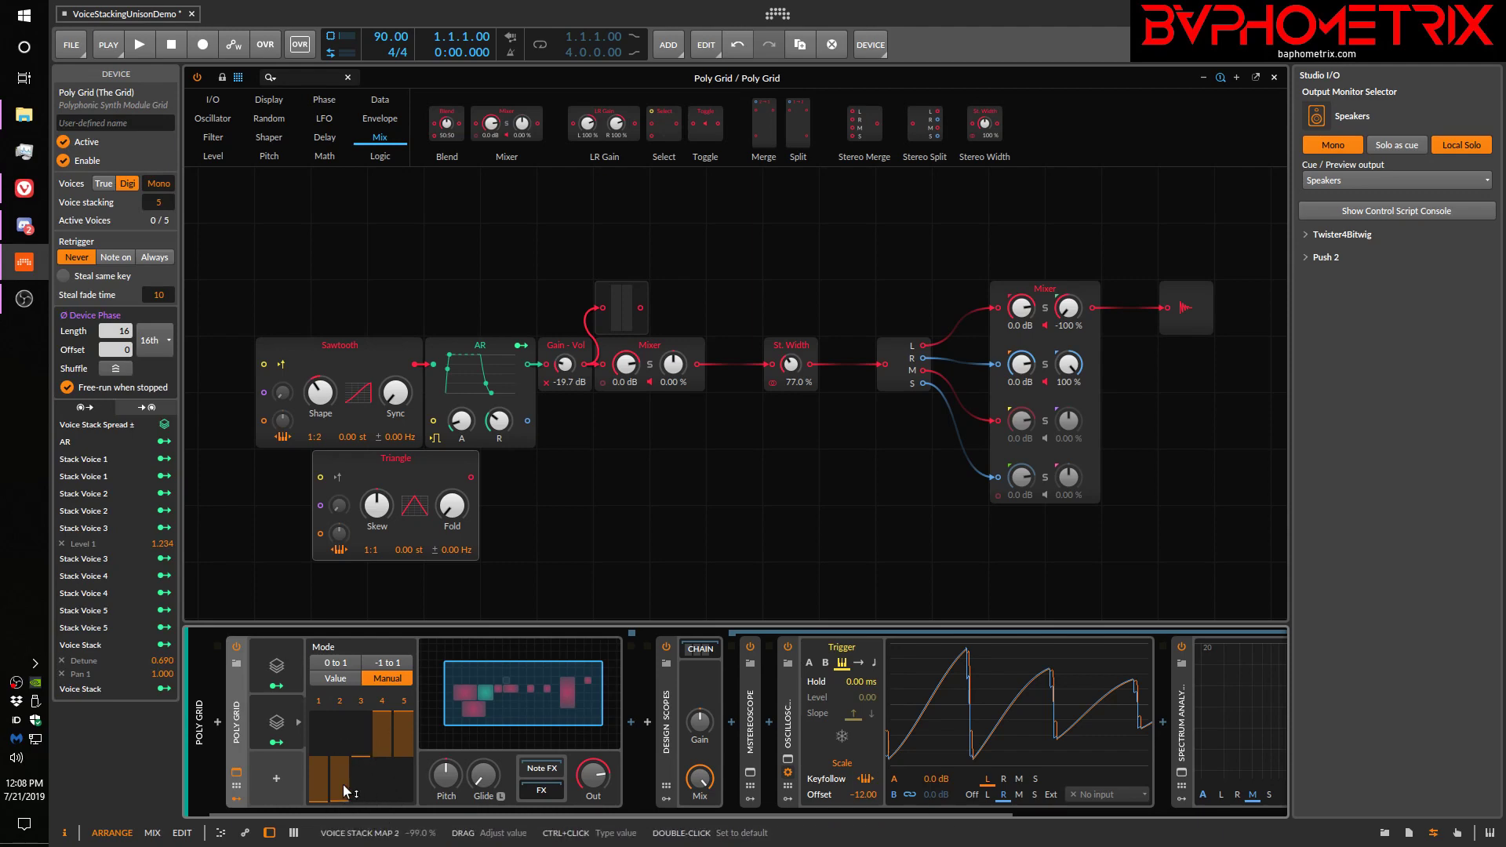
# Map Stack 2's Voice Stack output to the Triangle oscillator's stereo detune with an amount of 0.720
pyautogui.click(293, 723)
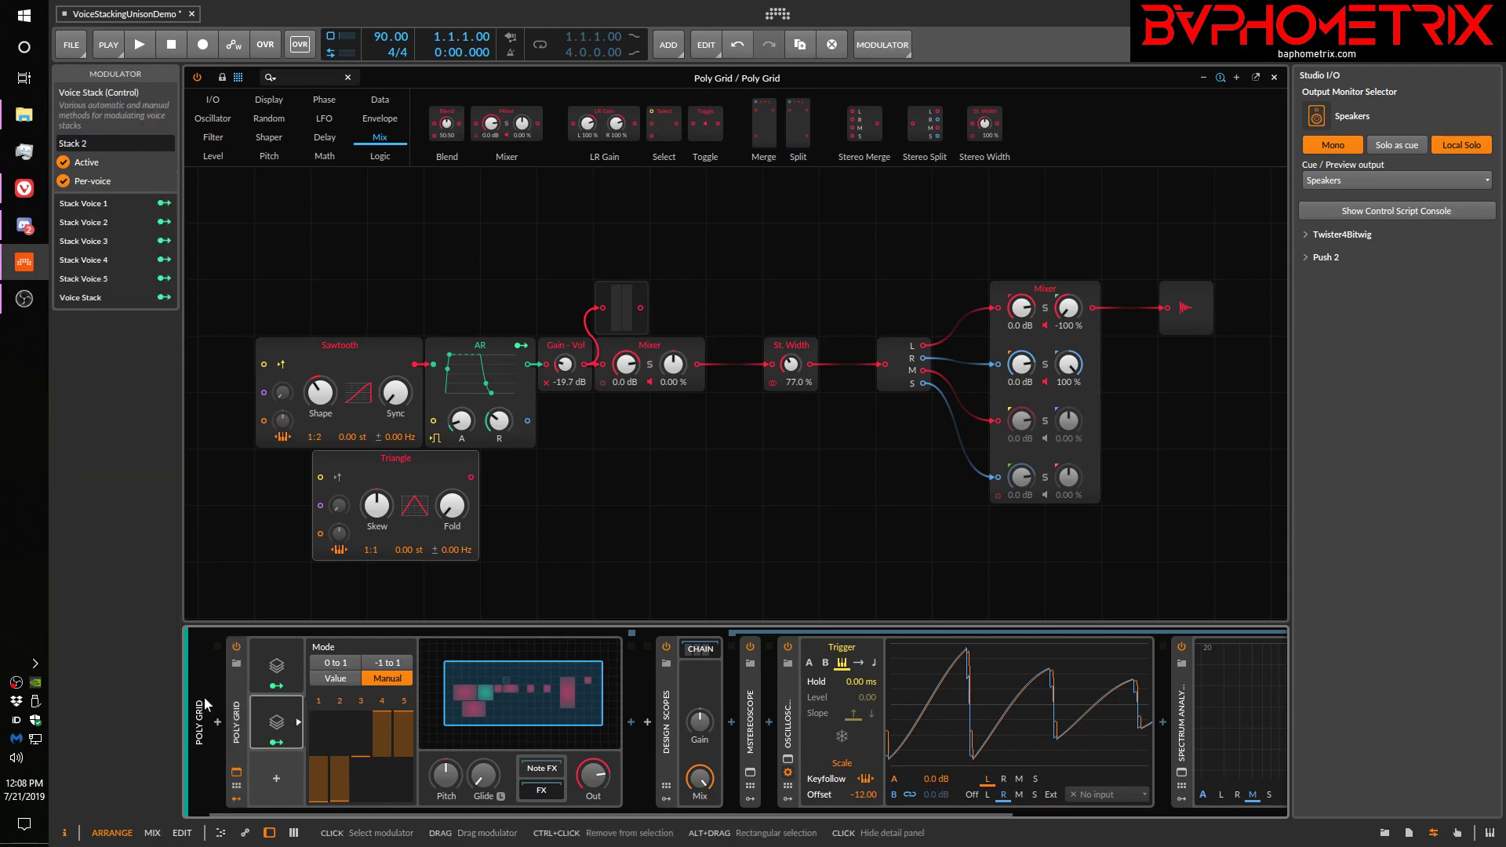
pyautogui.click(164, 297)
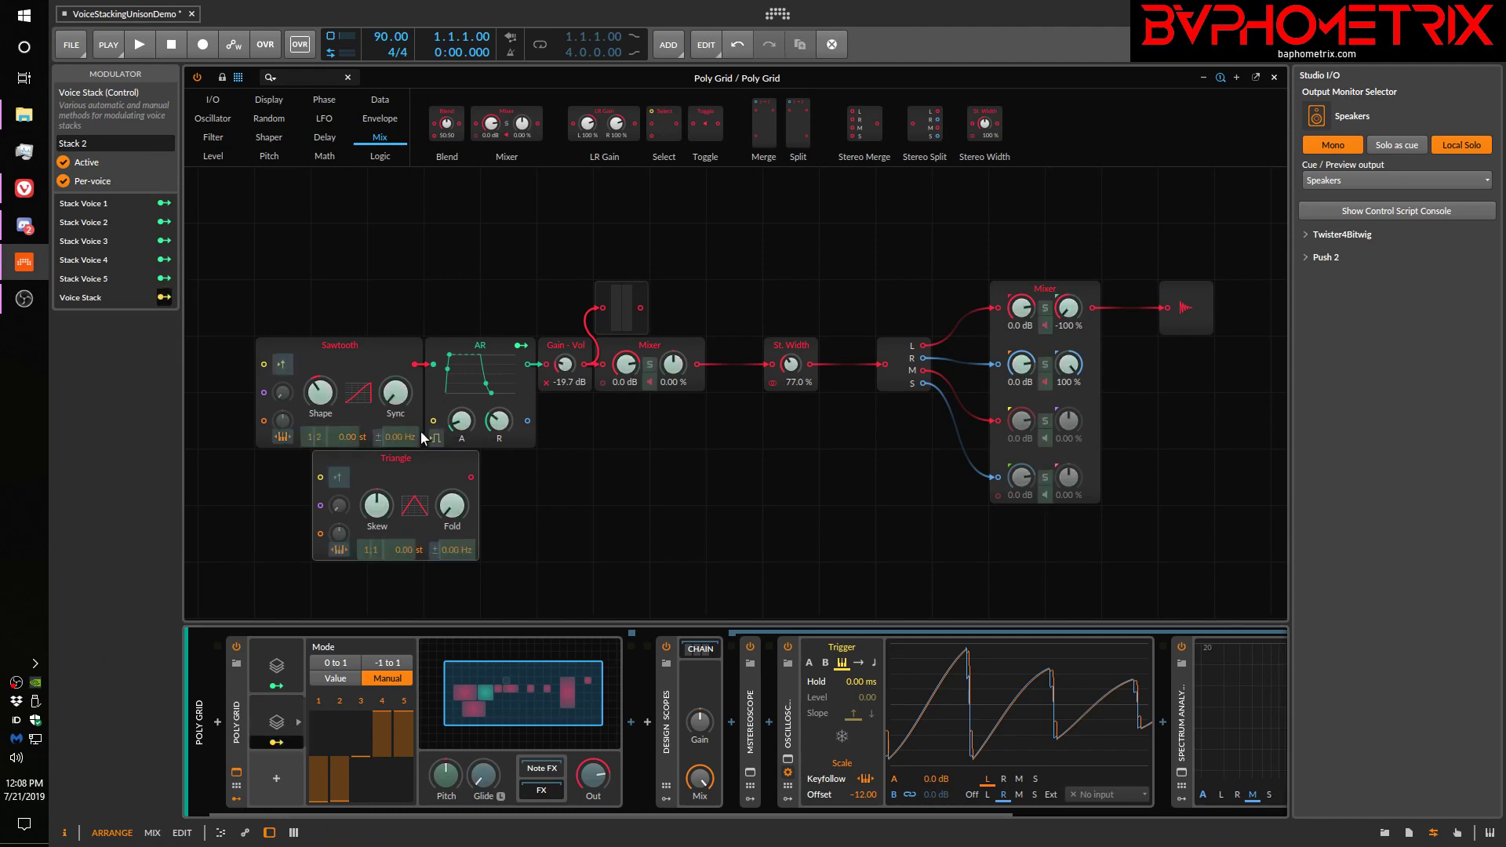
pyautogui.moveTo(402, 444); pyautogui.dragTo(403, 336)
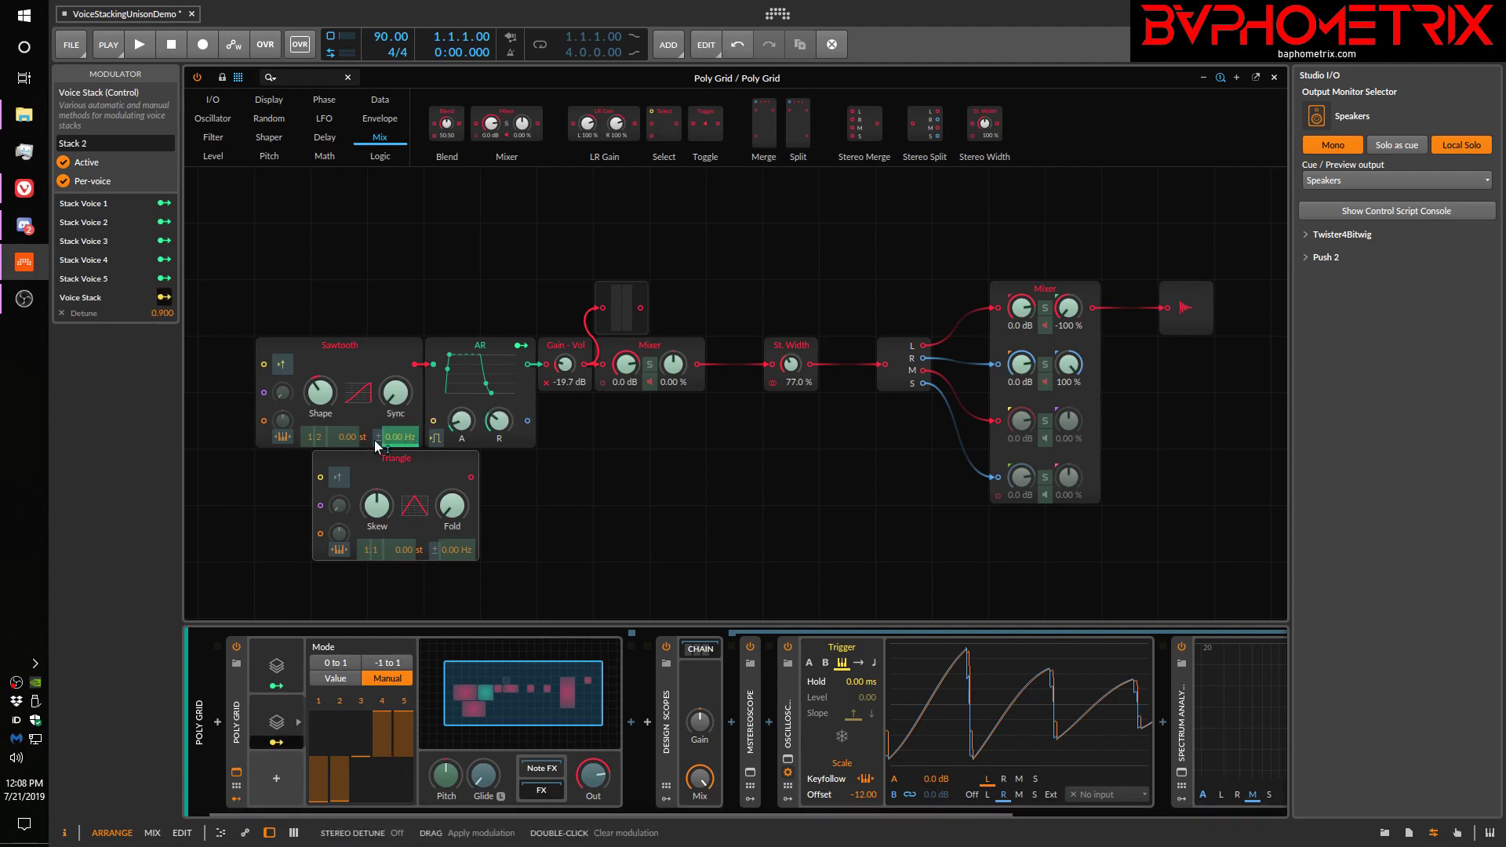
pyautogui.click(62, 312)
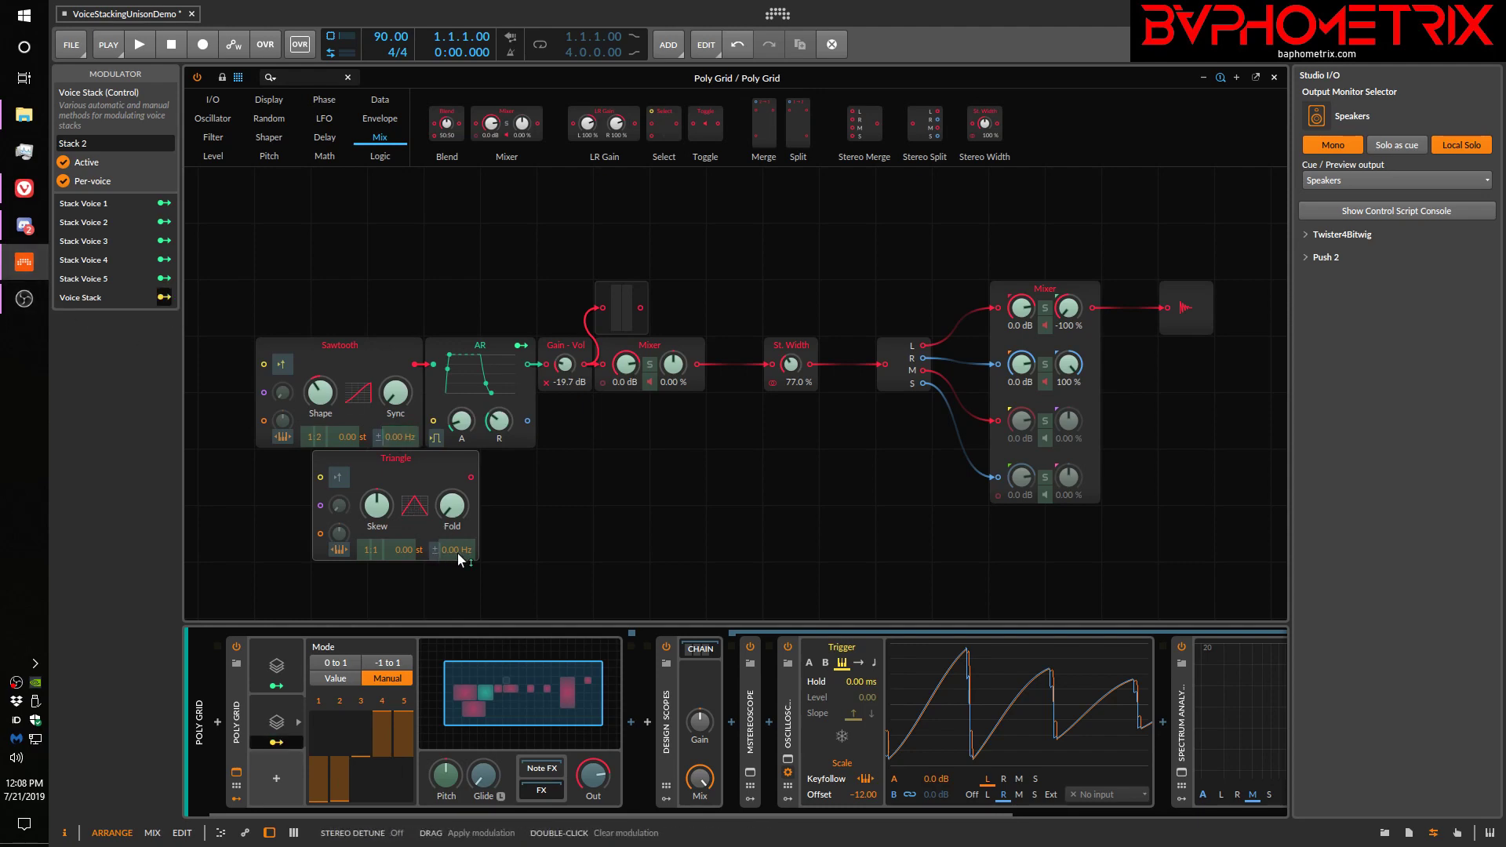
pyautogui.moveTo(457, 557); pyautogui.dragTo(457, 561)
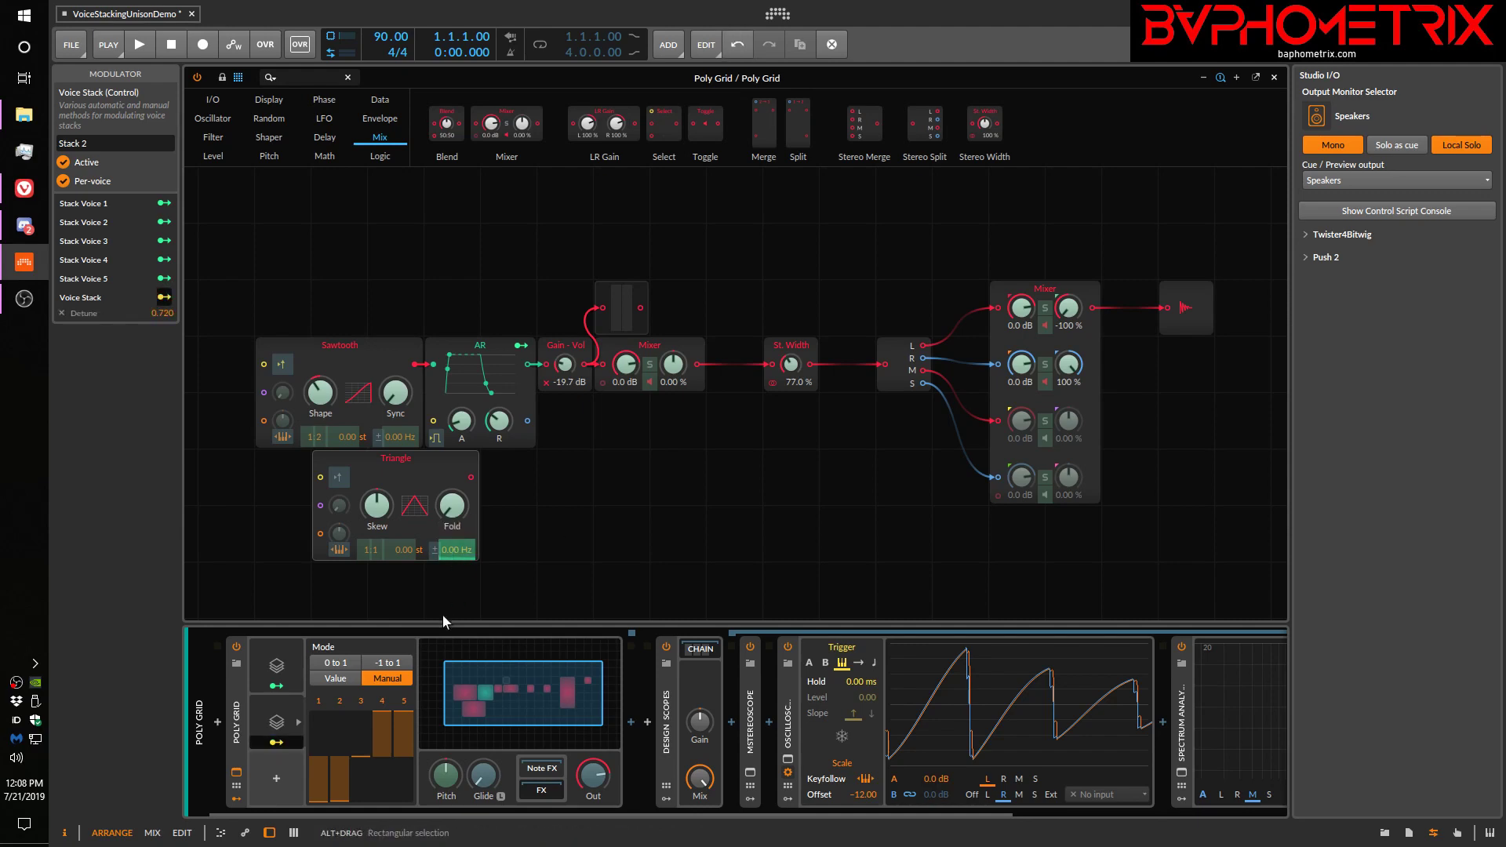
pyautogui.click(163, 298)
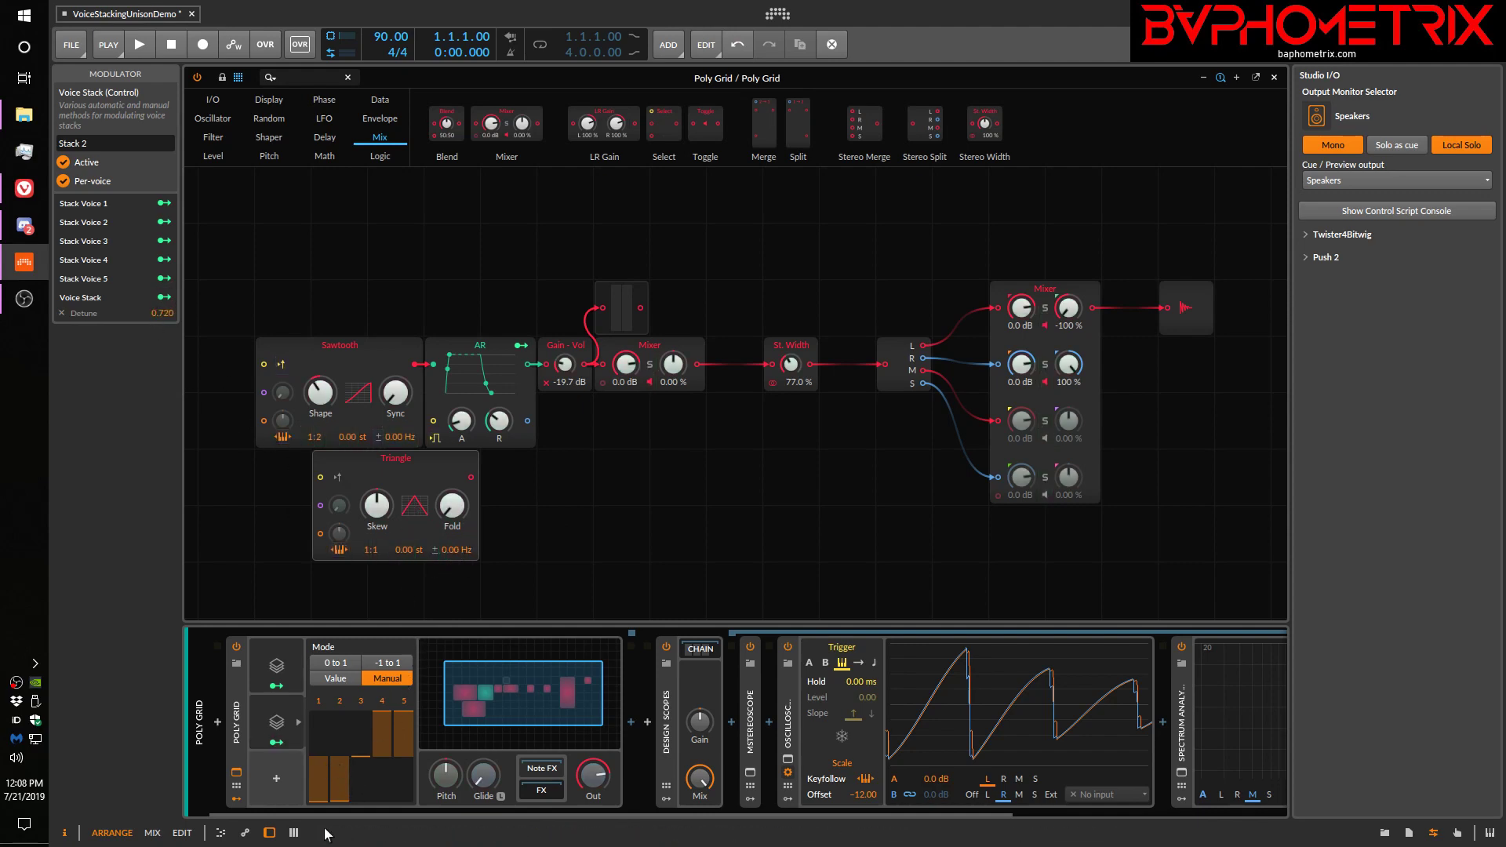
pyautogui.moveTo(336, 802); pyautogui.dragTo(333, 808)
# Browse the available modulators without inserting one, and review the modulation mappings of the Poly Grid and Stack 2
pyautogui.click(274, 782)
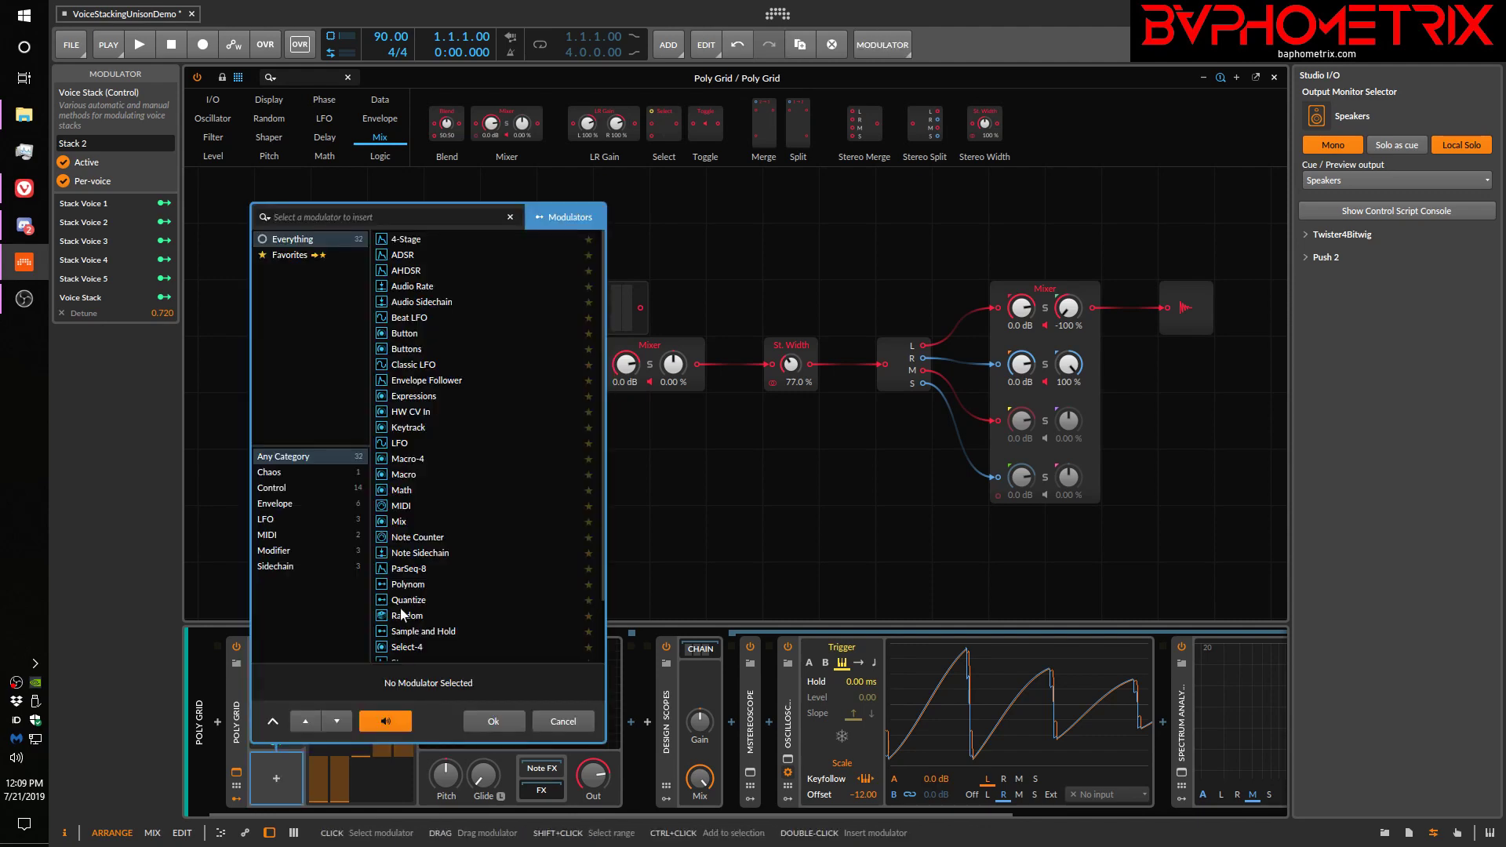
pyautogui.scroll(-5, 449, 519)
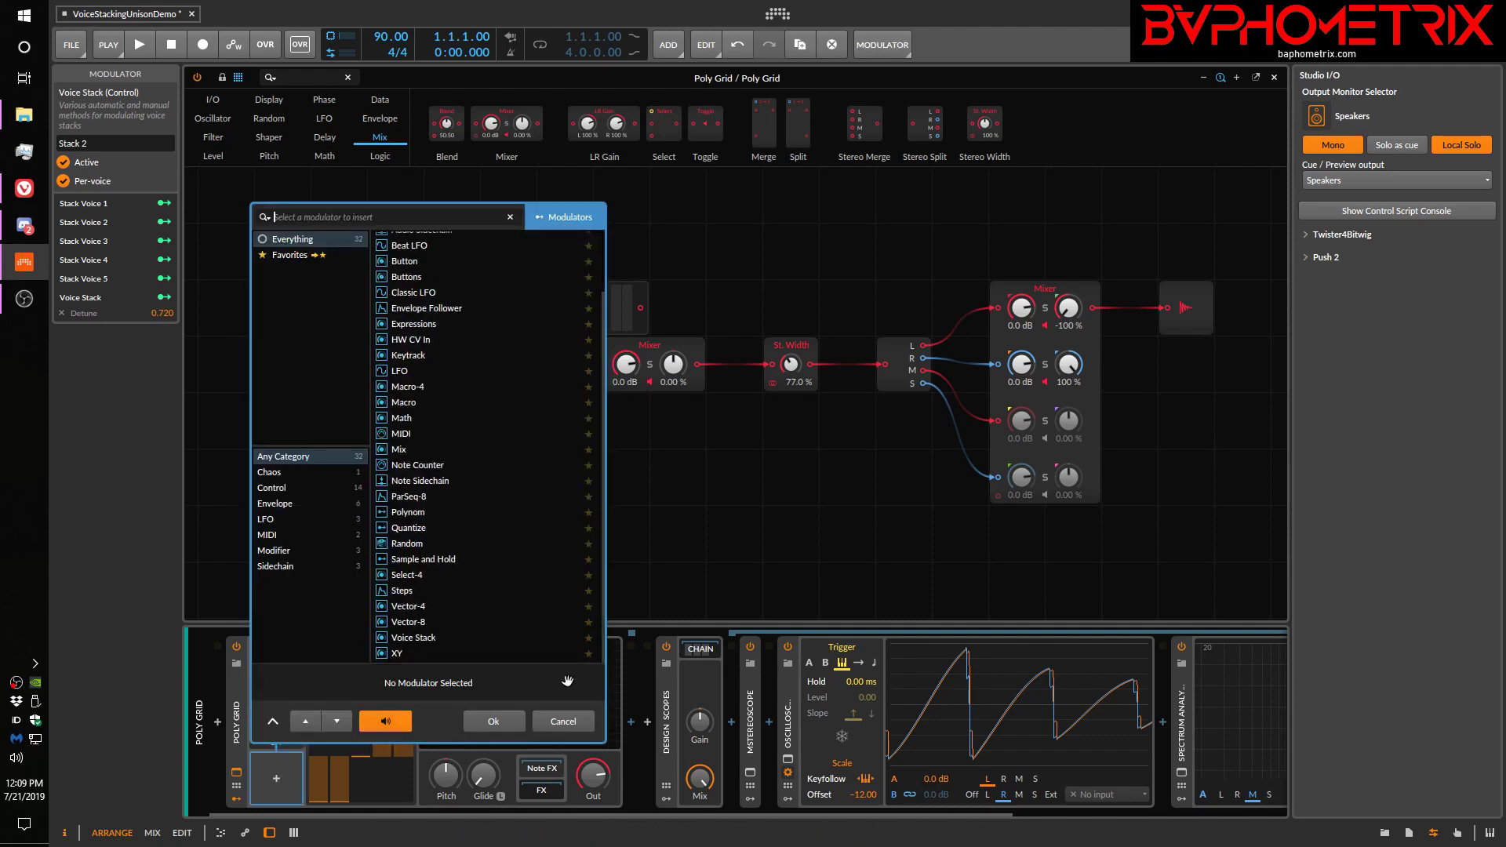
pyautogui.click(559, 719)
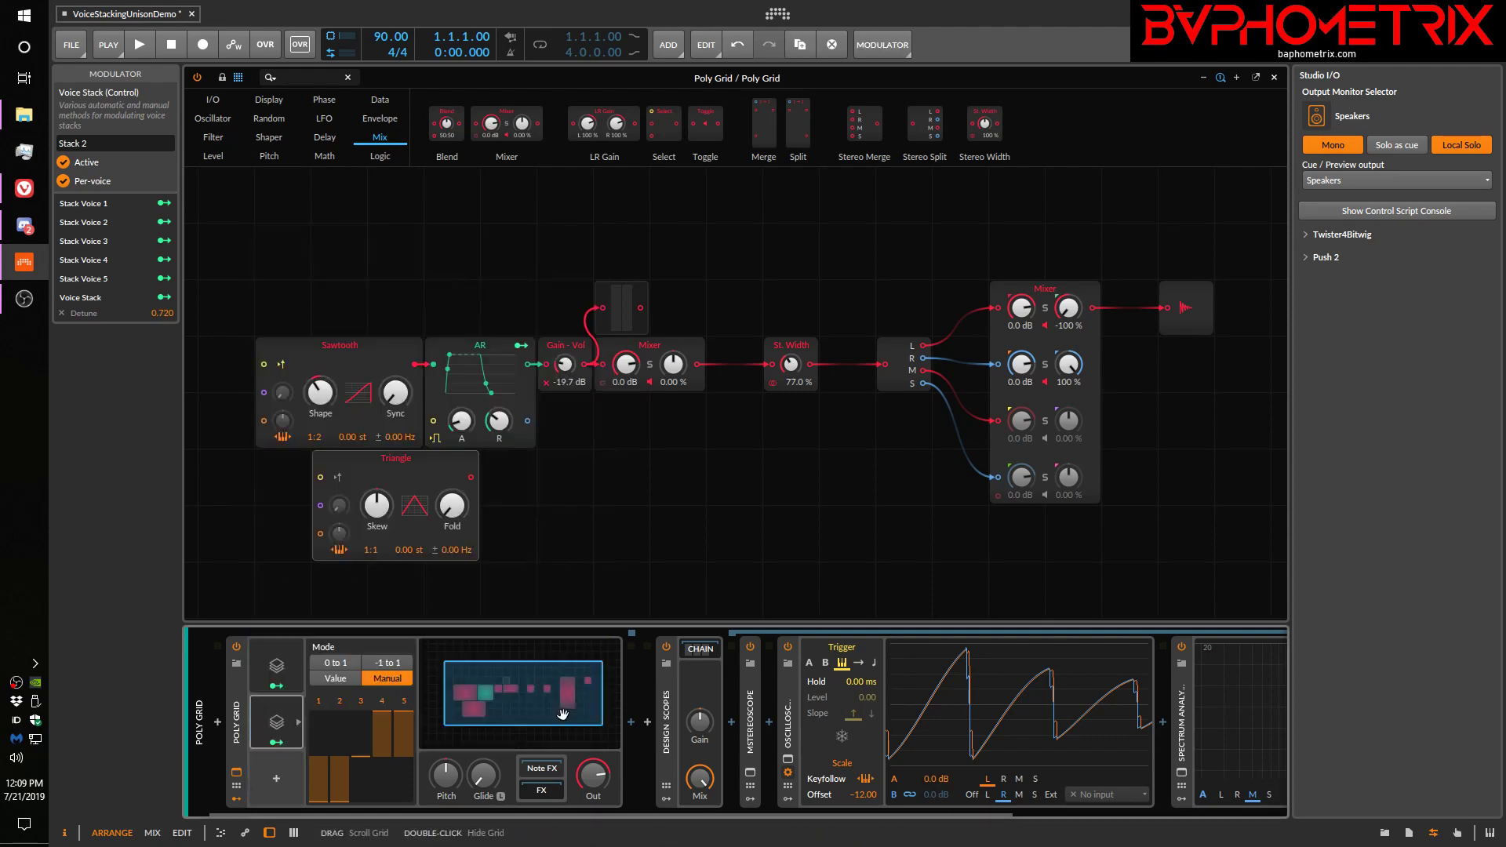
pyautogui.click(238, 715)
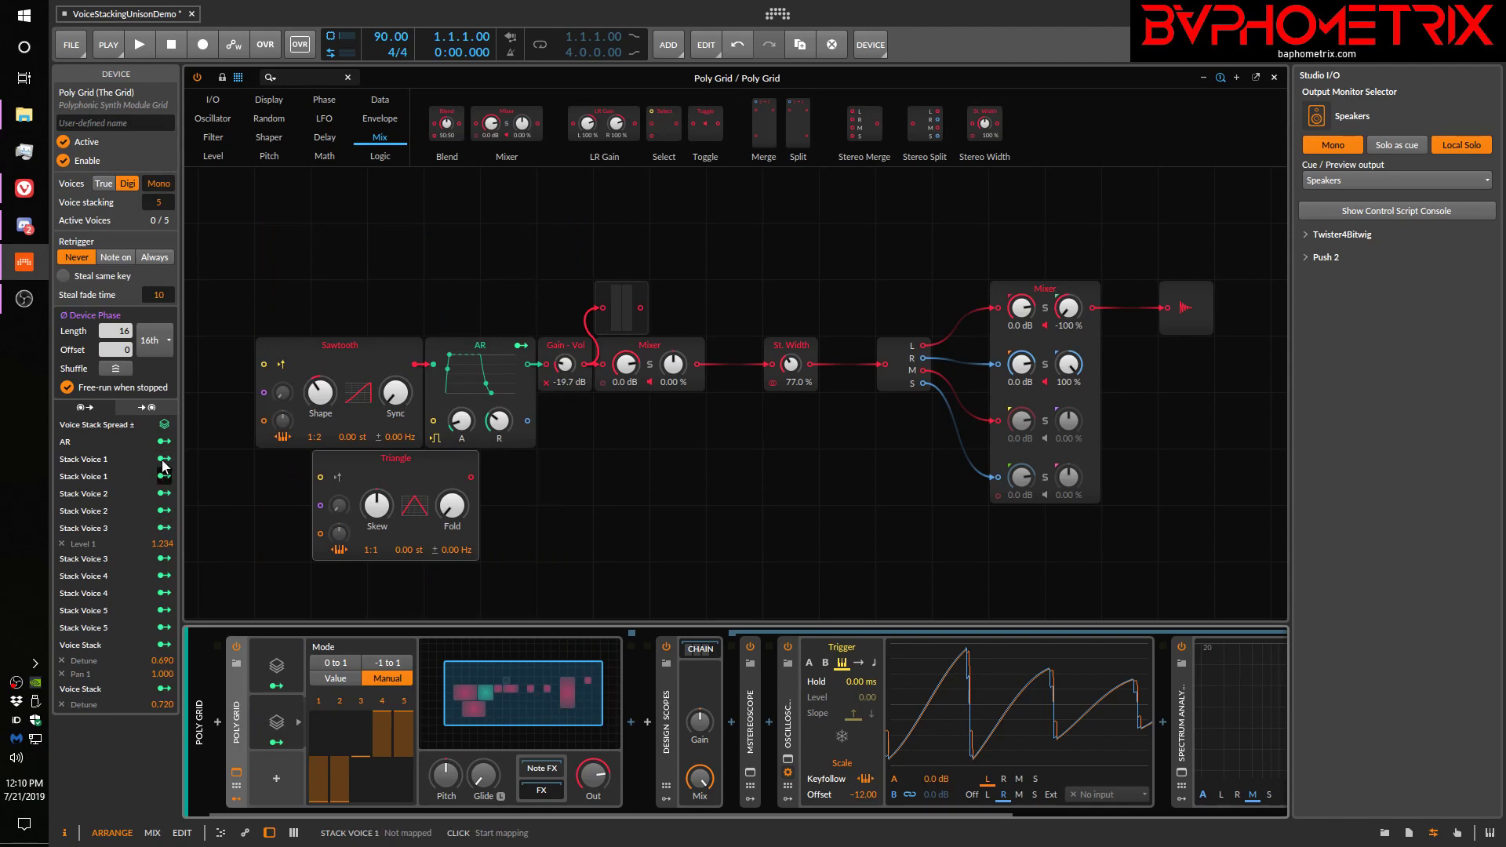
pyautogui.click(275, 722)
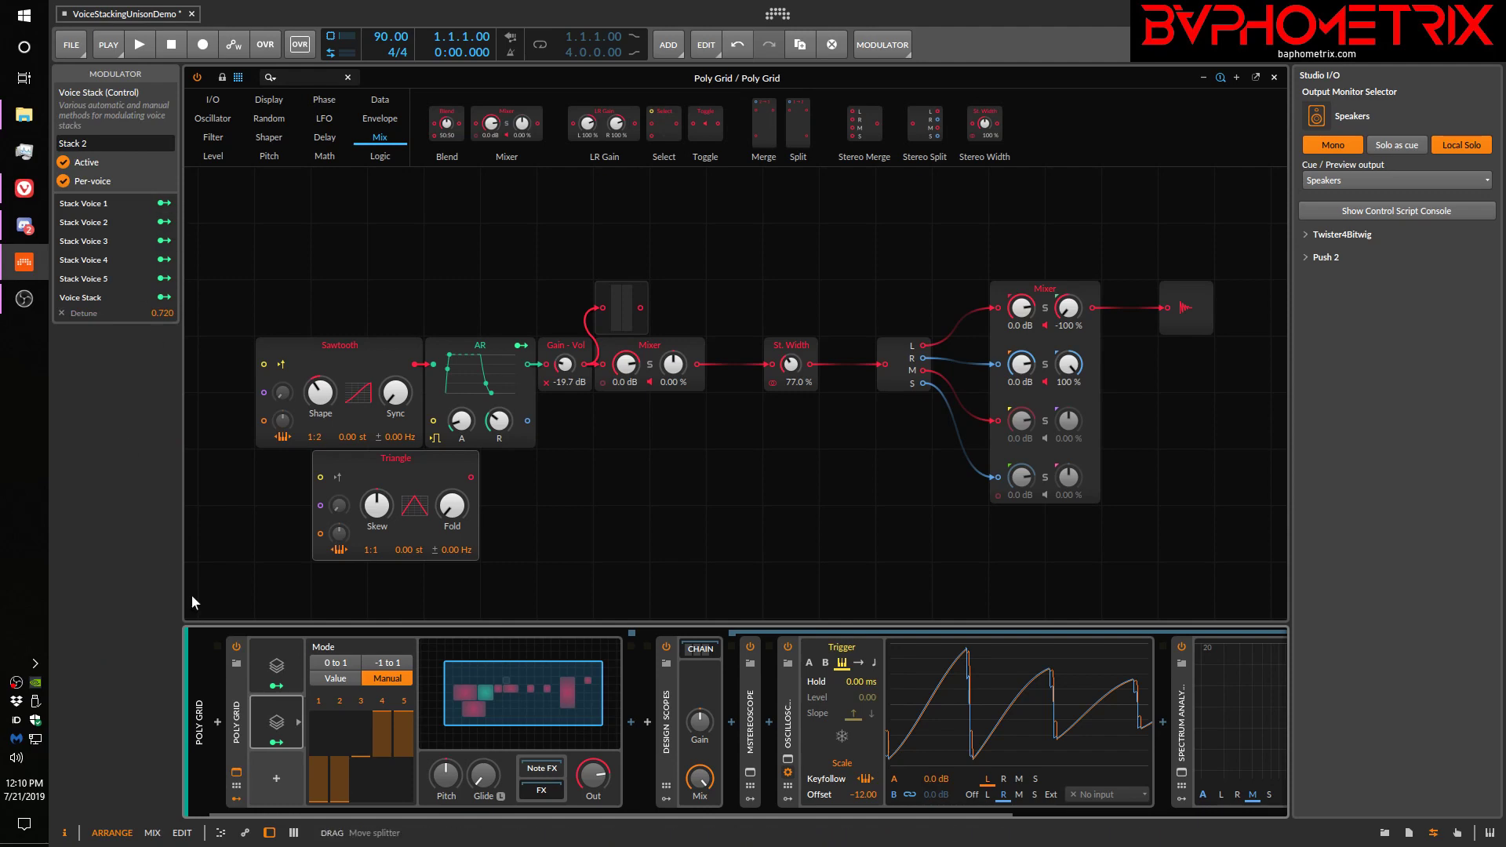